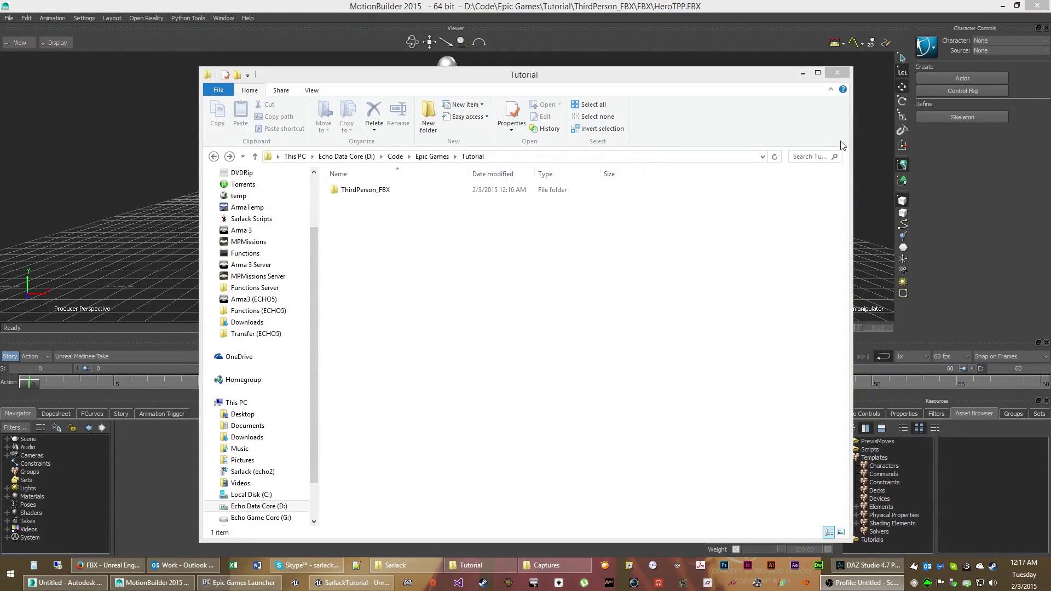
Open the FBX subfolder of ThirdPerson_FBX and look over its character and animation files, starting with HeroTPP.
click(351, 192)
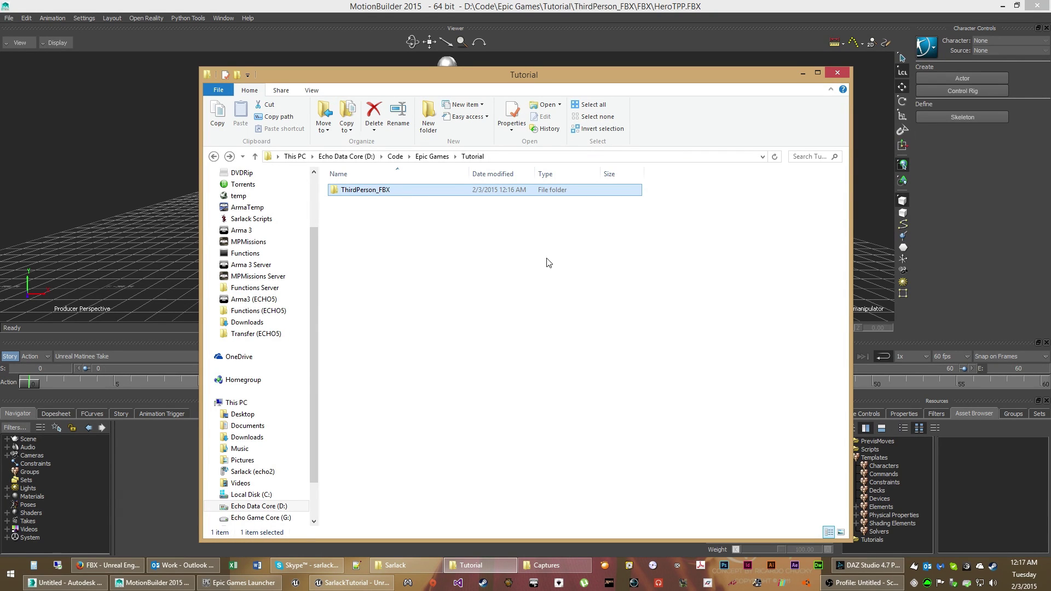
click(380, 202)
click(381, 197)
double_click(381, 196)
double_click(351, 190)
drag(485, 357, 369, 200)
click(361, 190)
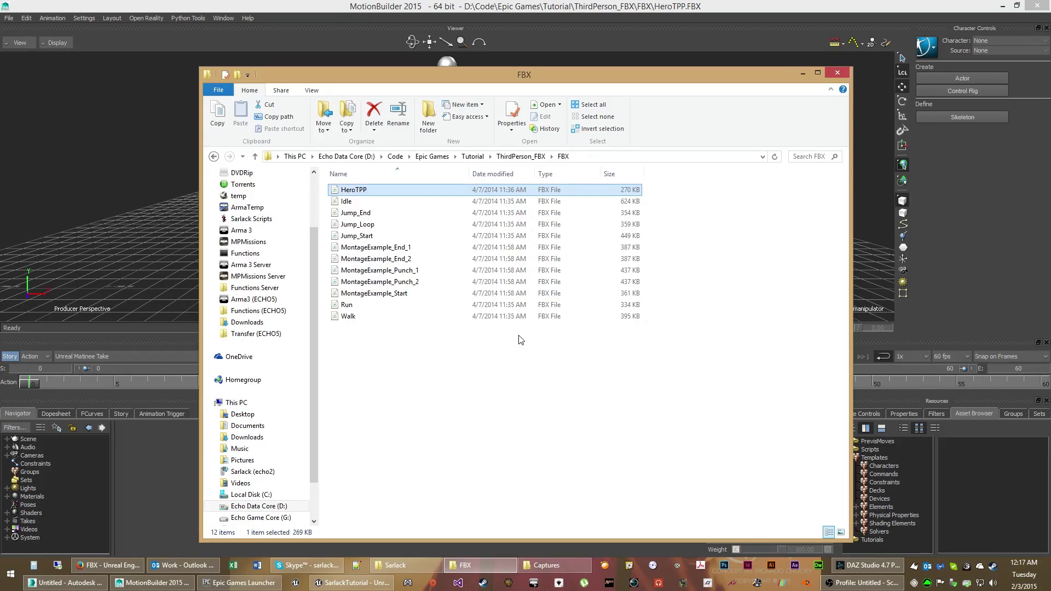
click(446, 328)
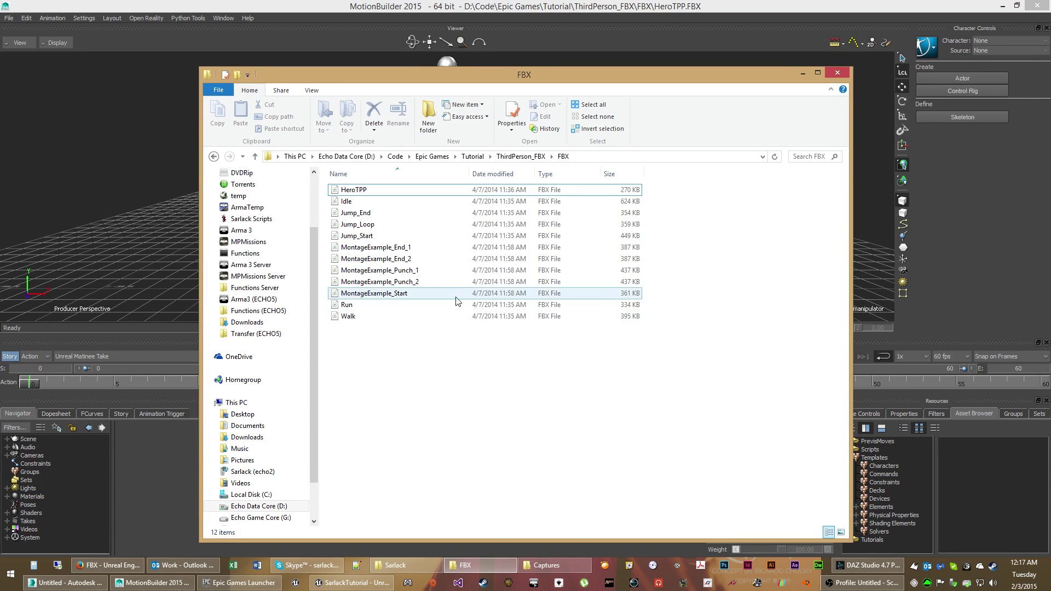
Switch to MotionBuilder, select HeroTPP in the scene hierarchy and define a skeleton for a new character.
click(123, 130)
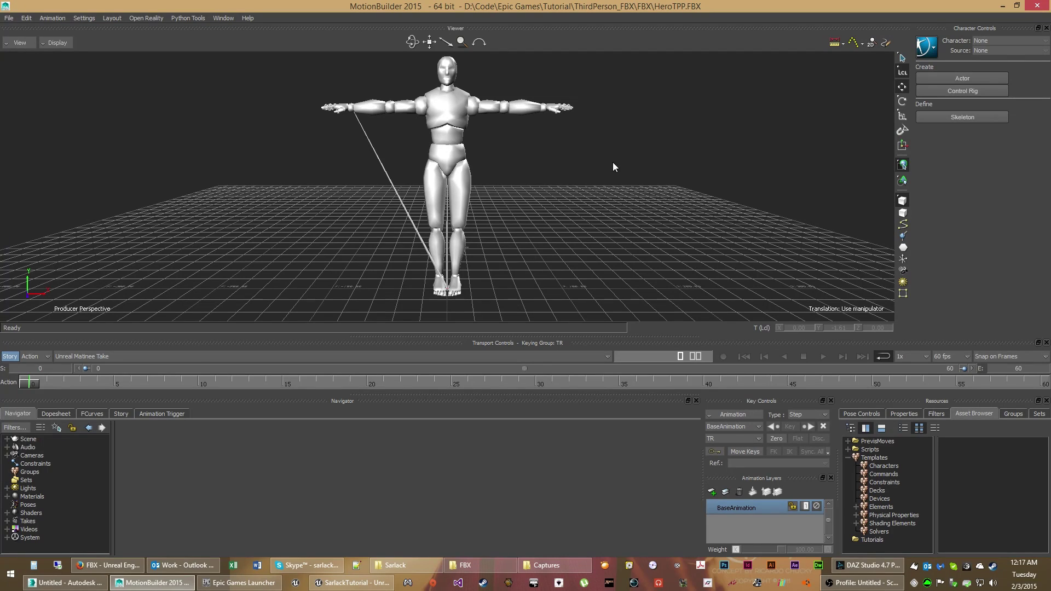
click(11, 440)
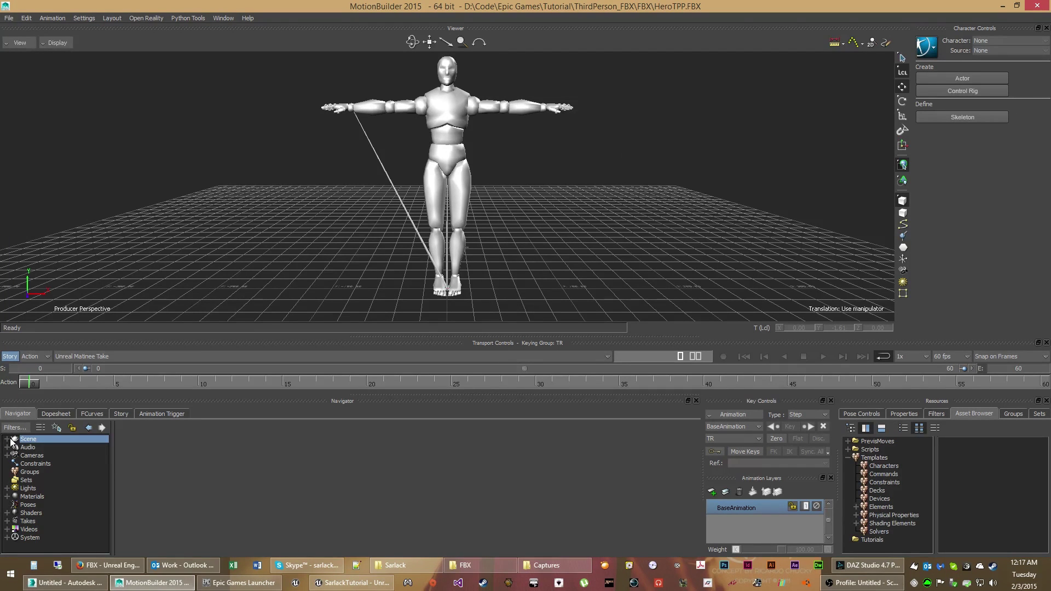
click(7, 439)
click(40, 447)
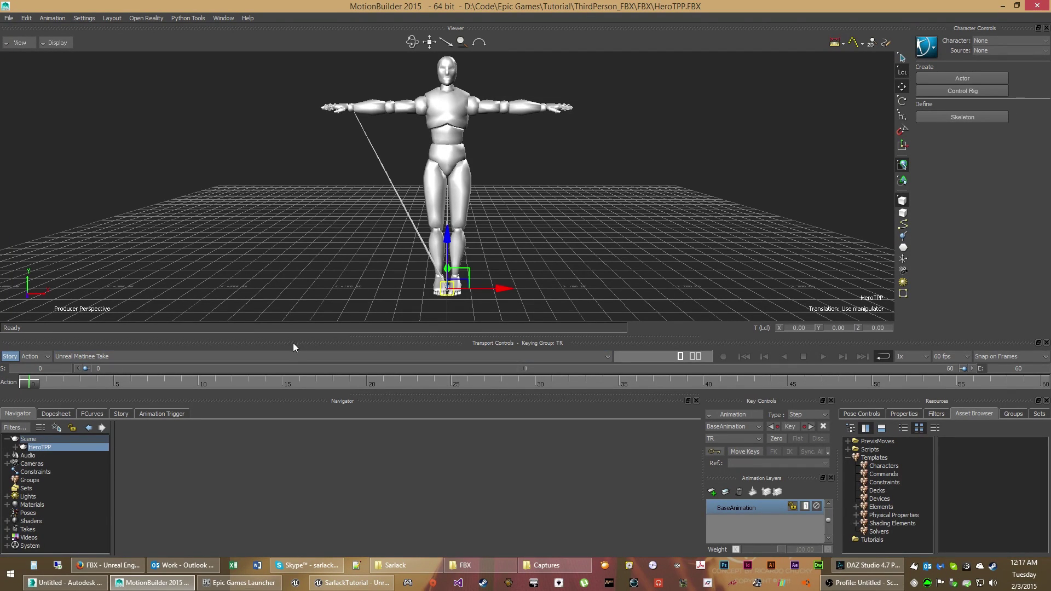
click(970, 120)
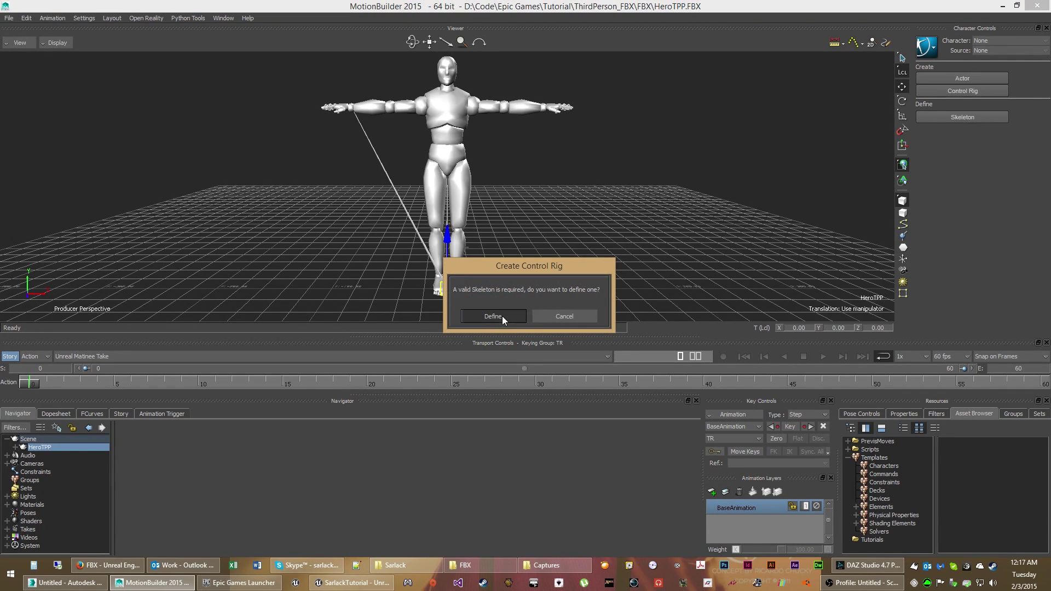
click(502, 316)
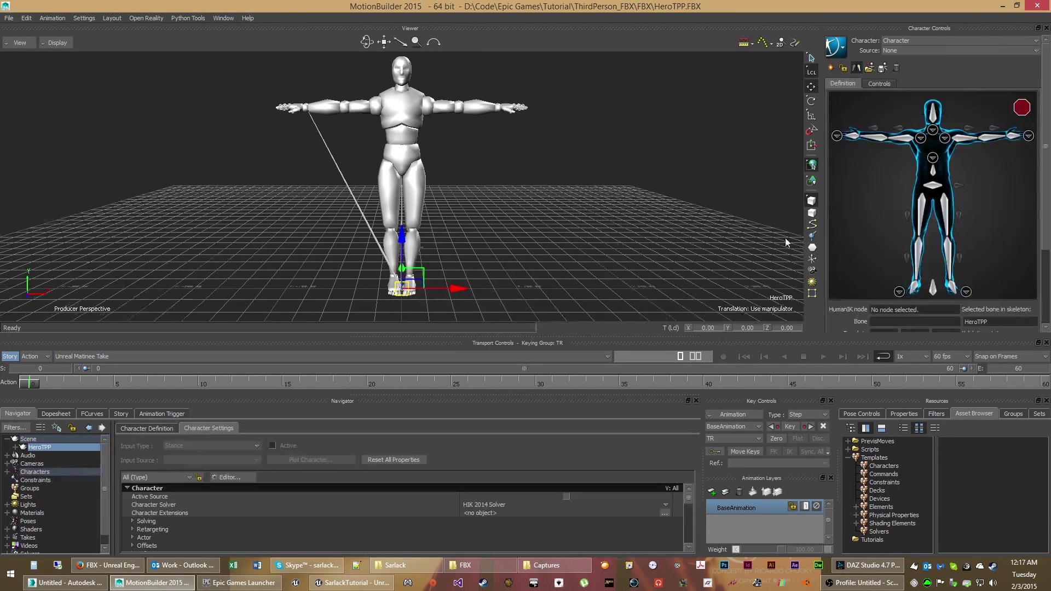
Load the UnrealEngine4 Skeleton template as the skeleton definition, matching all bones, and lock the character as a biped.
click(870, 69)
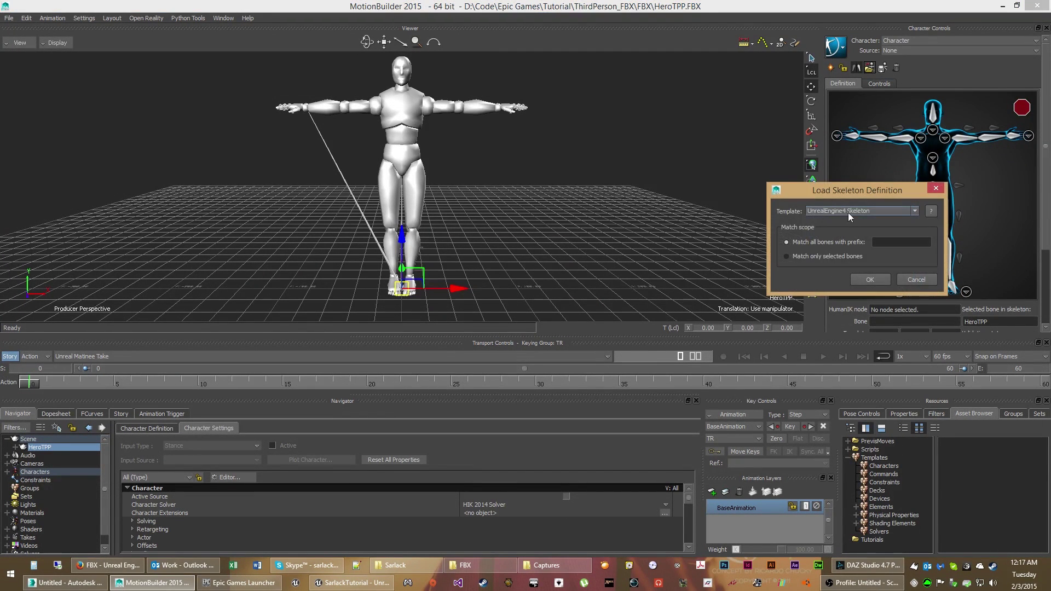
click(870, 278)
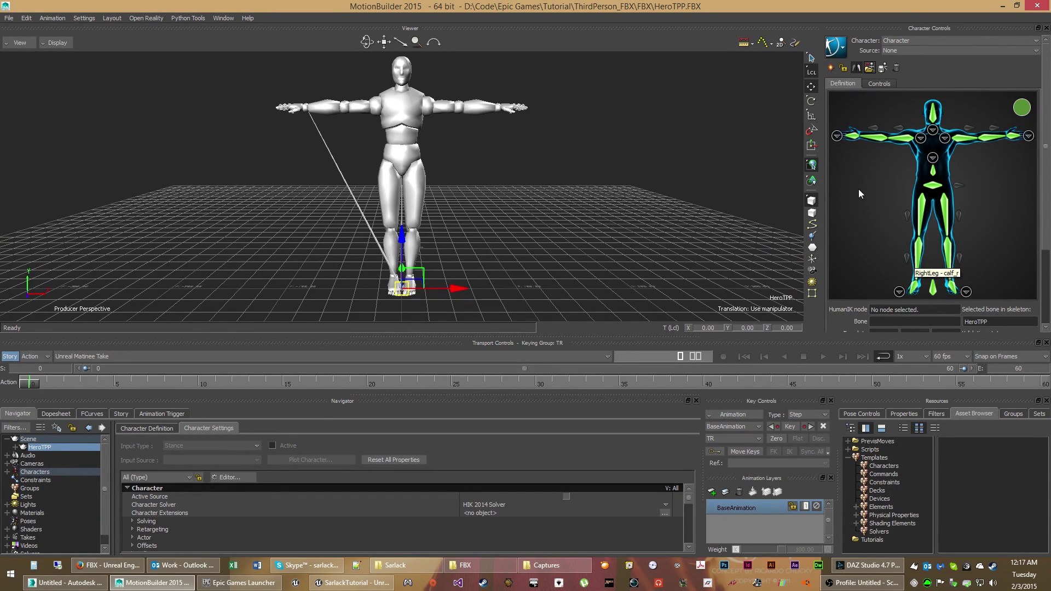
click(843, 68)
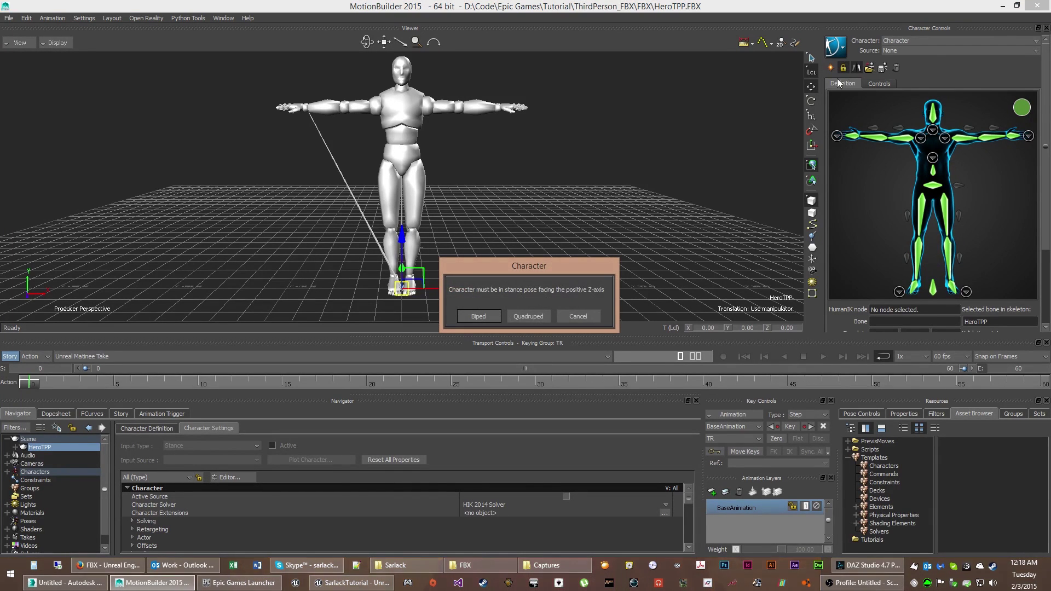
click(485, 322)
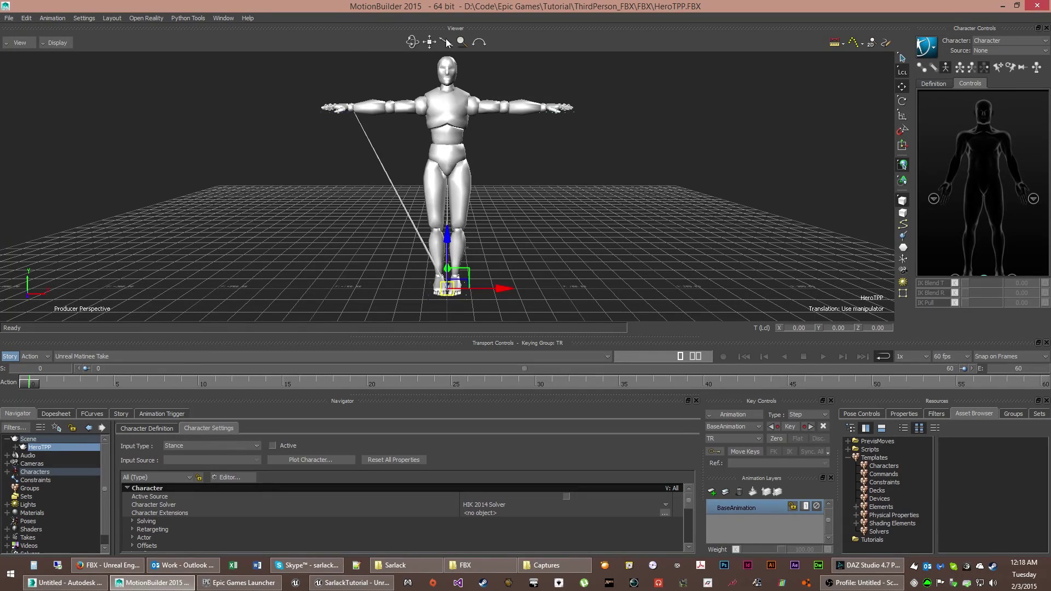
Choose the Idle, Jump_End, Jump_Loop, Jump_Start, Run and Walk FBX files for motion import.
click(9, 18)
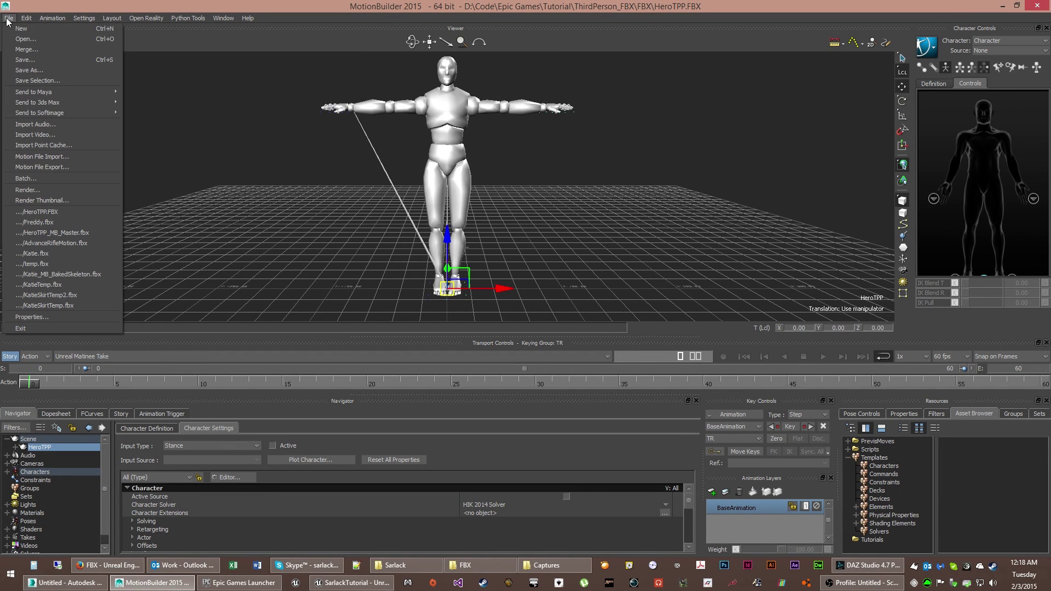
click(81, 161)
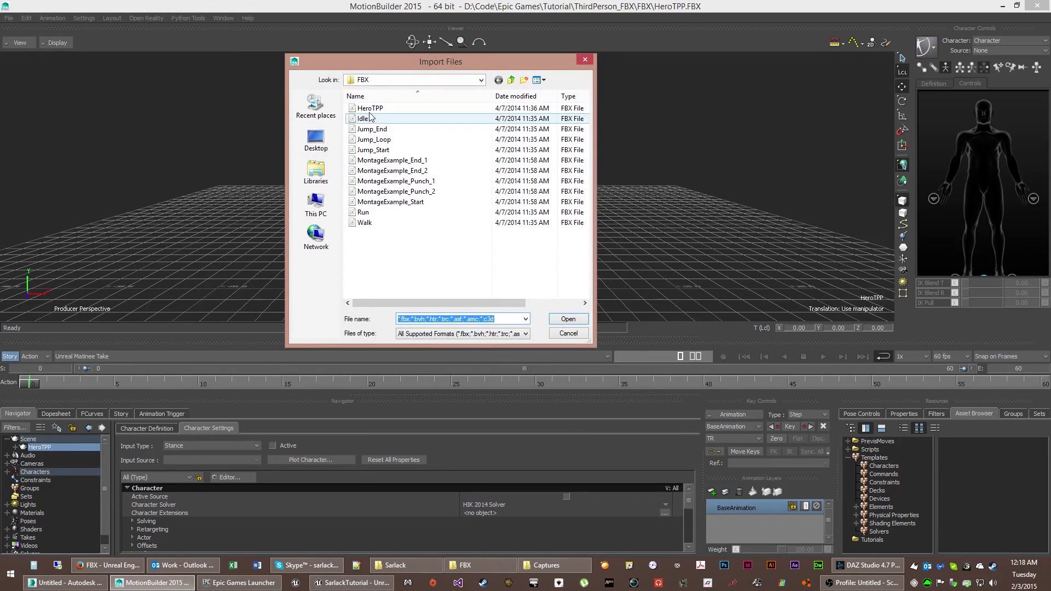
click(369, 118)
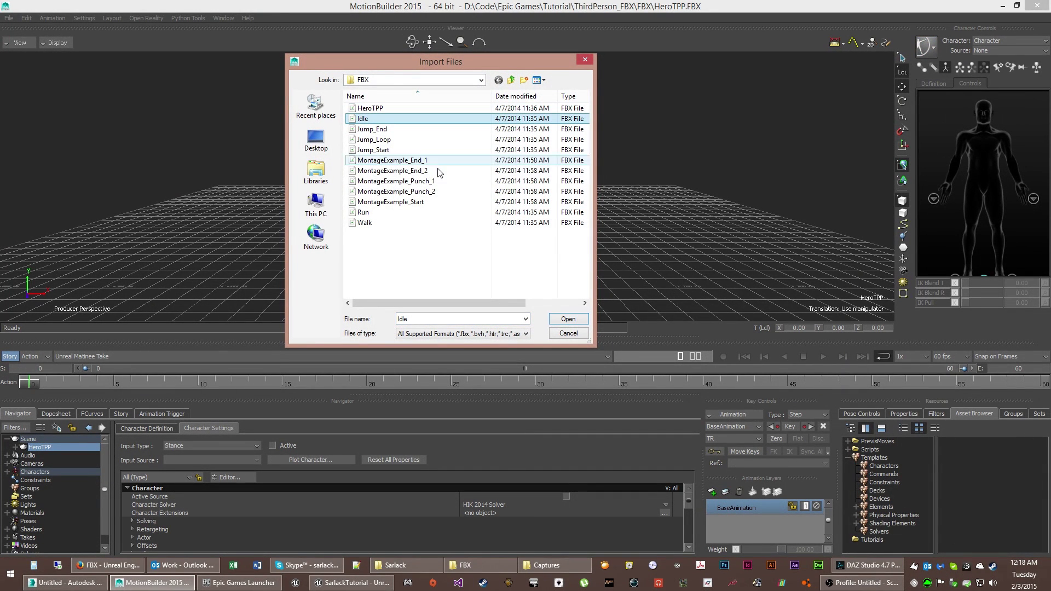
shift+click(395, 150)
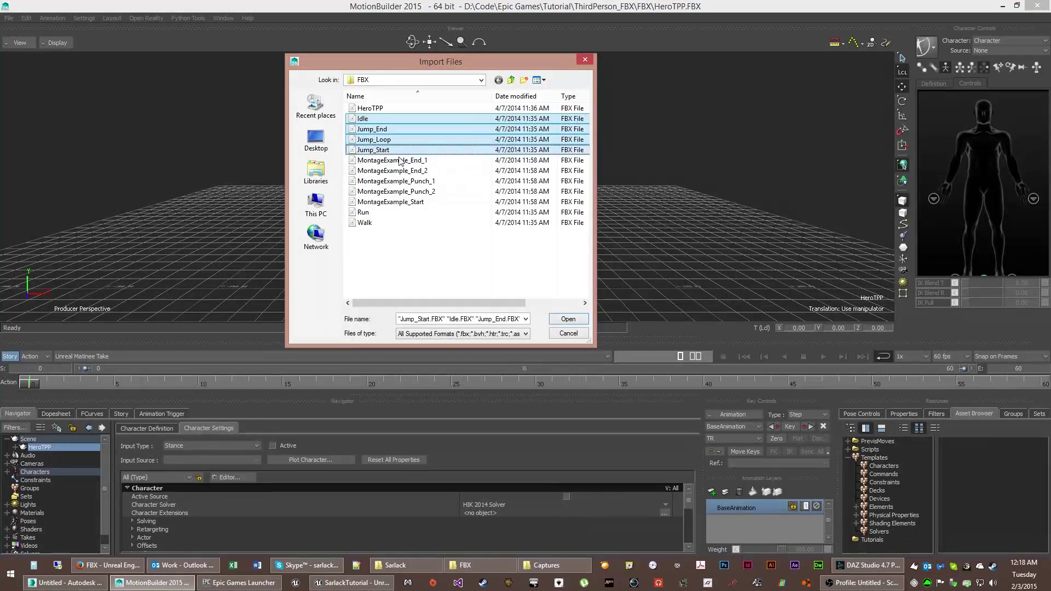
ctrl+click(363, 213)
ctrl+click(365, 223)
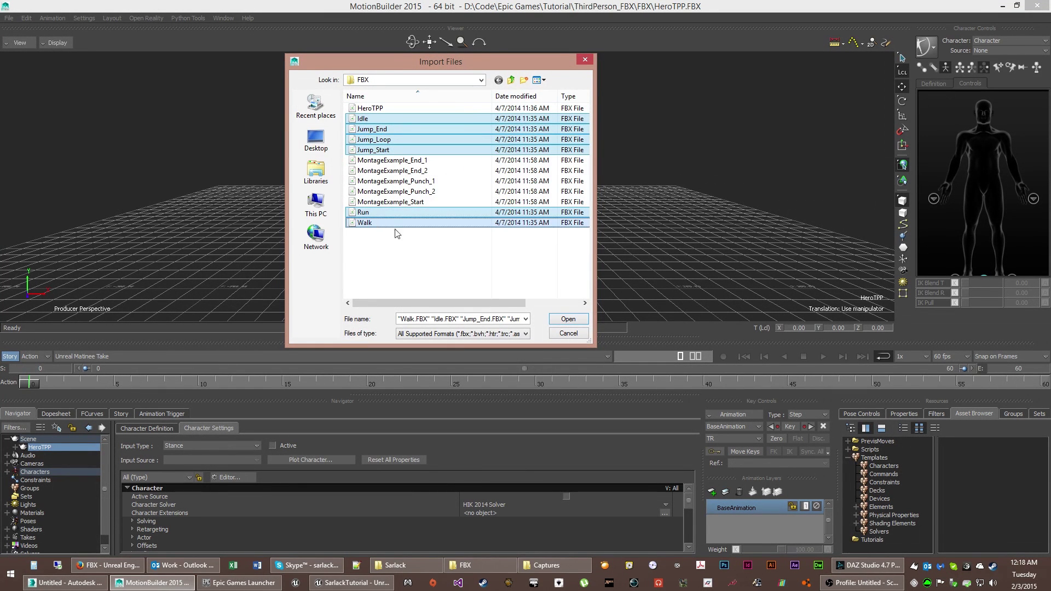
click(568, 321)
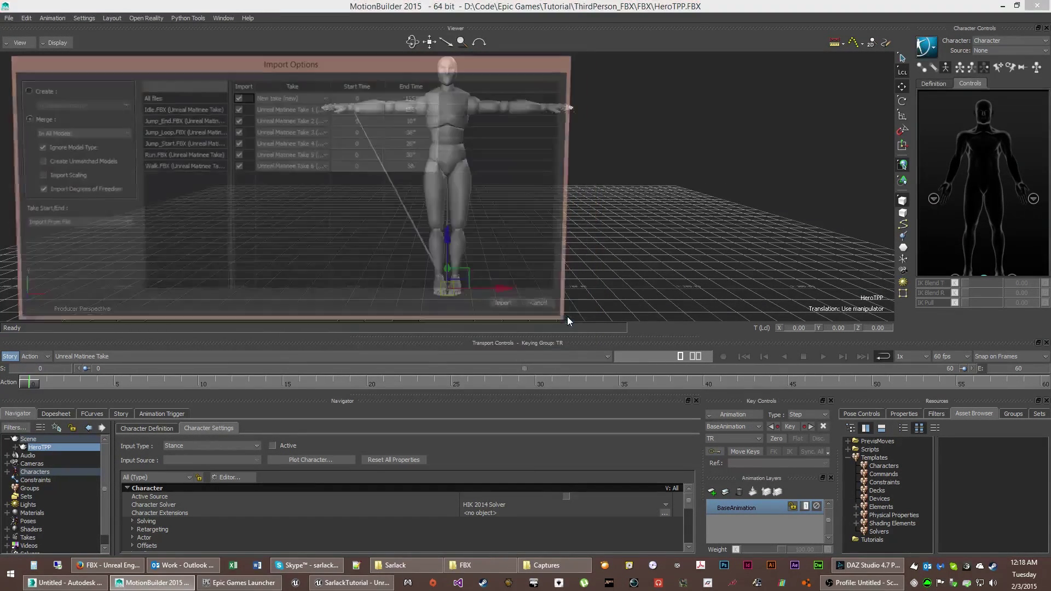
Import all the chosen files as separate new takes merged in all models, continuing with unmatched models ignored for each file.
drag(346, 64, 559, 122)
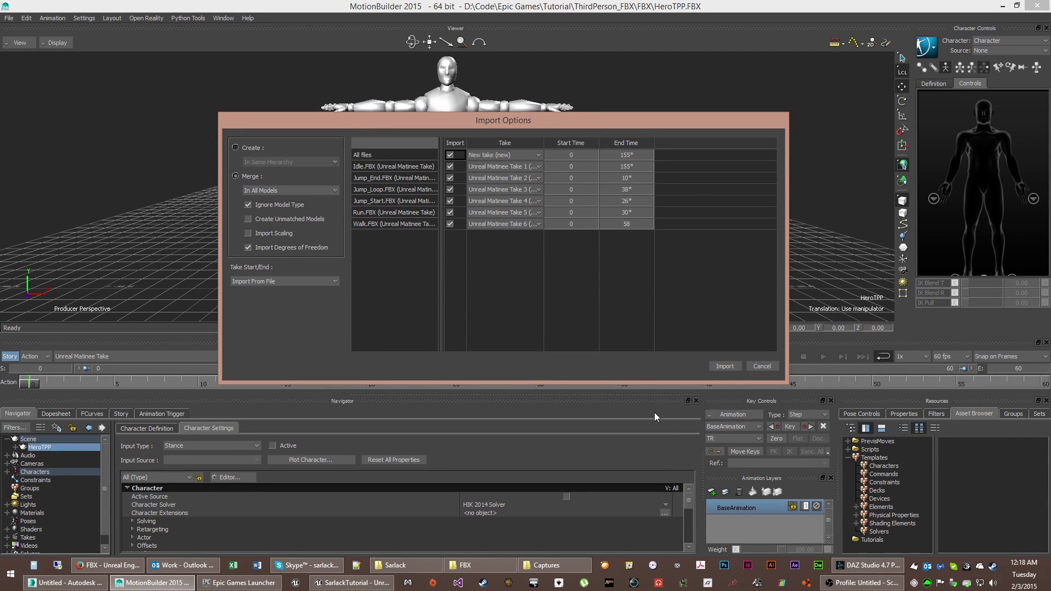
click(730, 366)
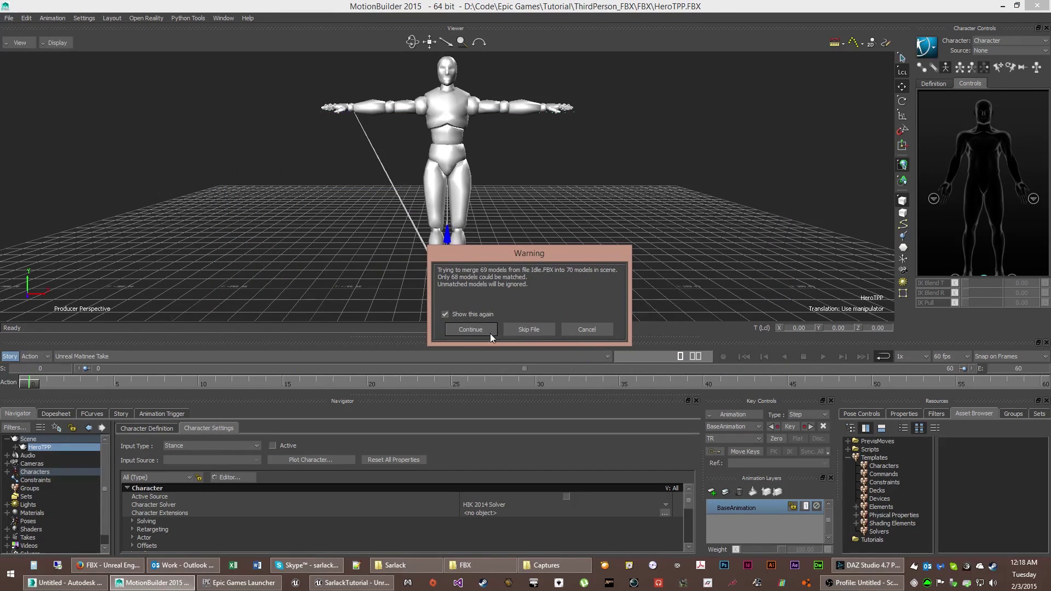
click(455, 328)
click(461, 329)
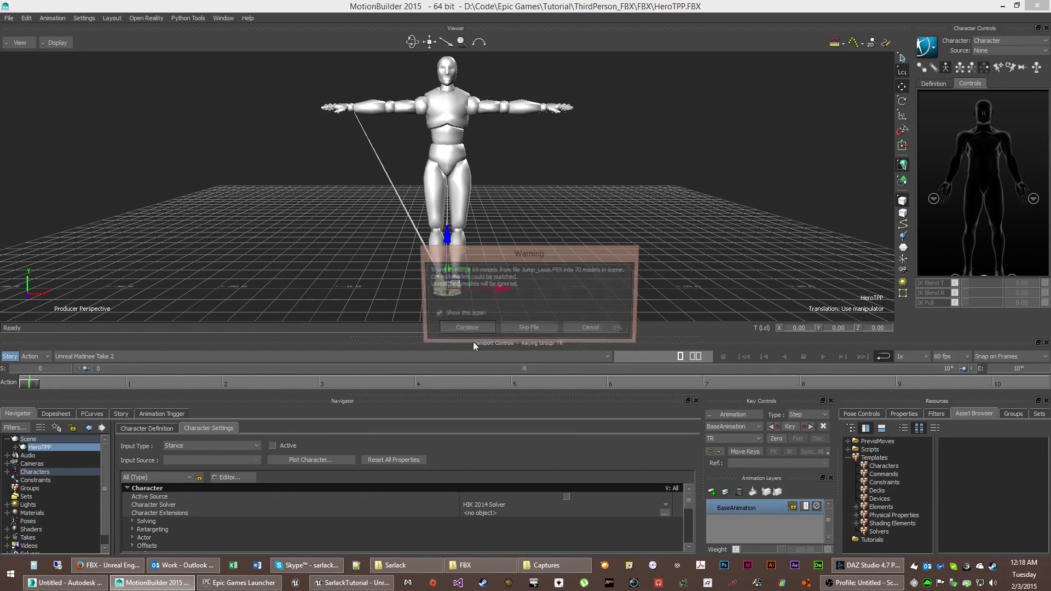
click(471, 329)
click(468, 333)
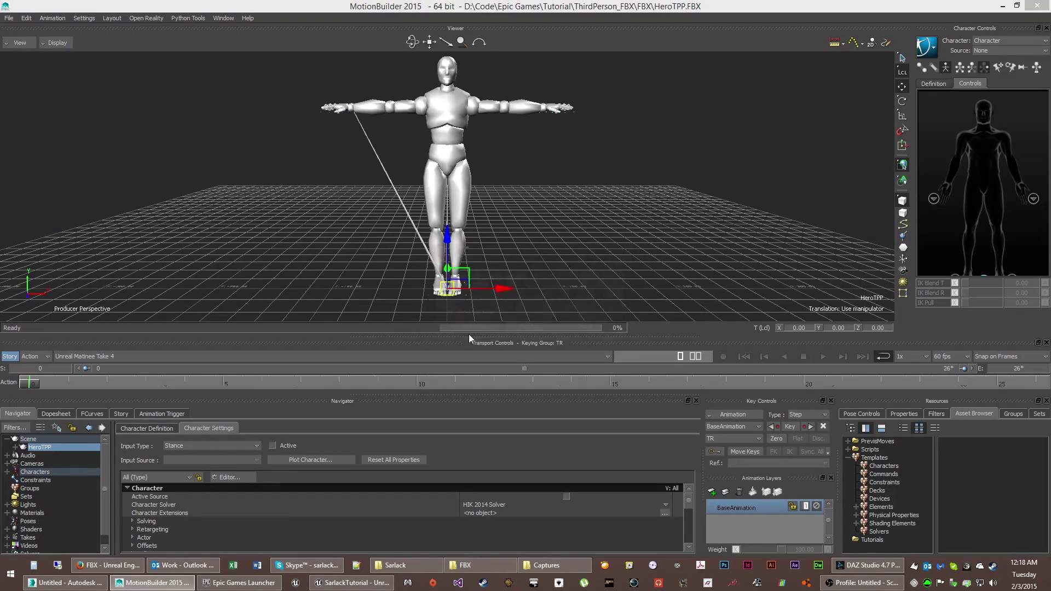
click(469, 333)
click(469, 333)
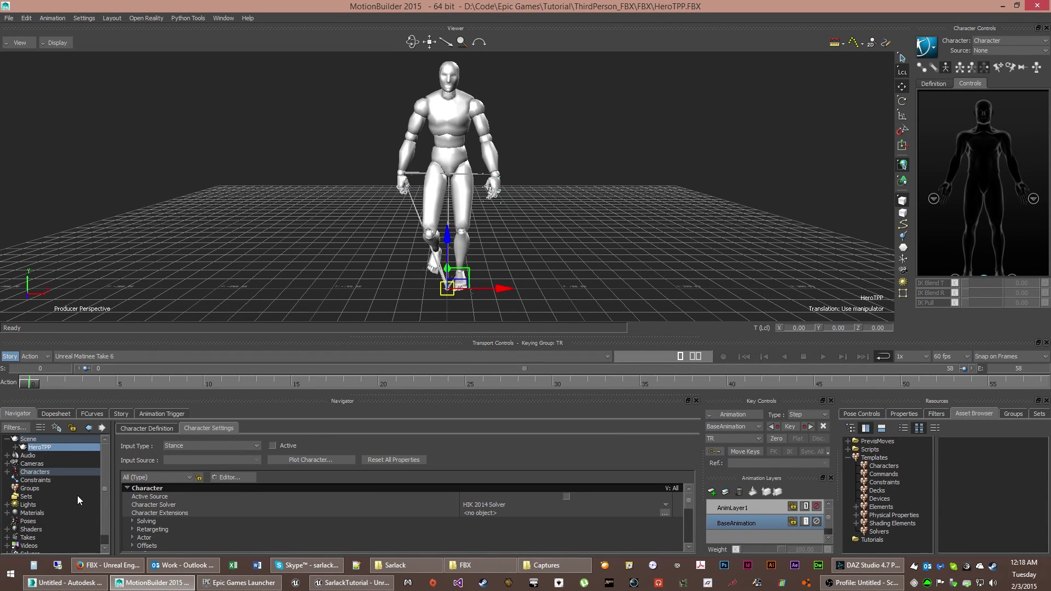
Expand the scene's takes and delete the original Unreal Matinee Take.
click(7, 538)
click(27, 493)
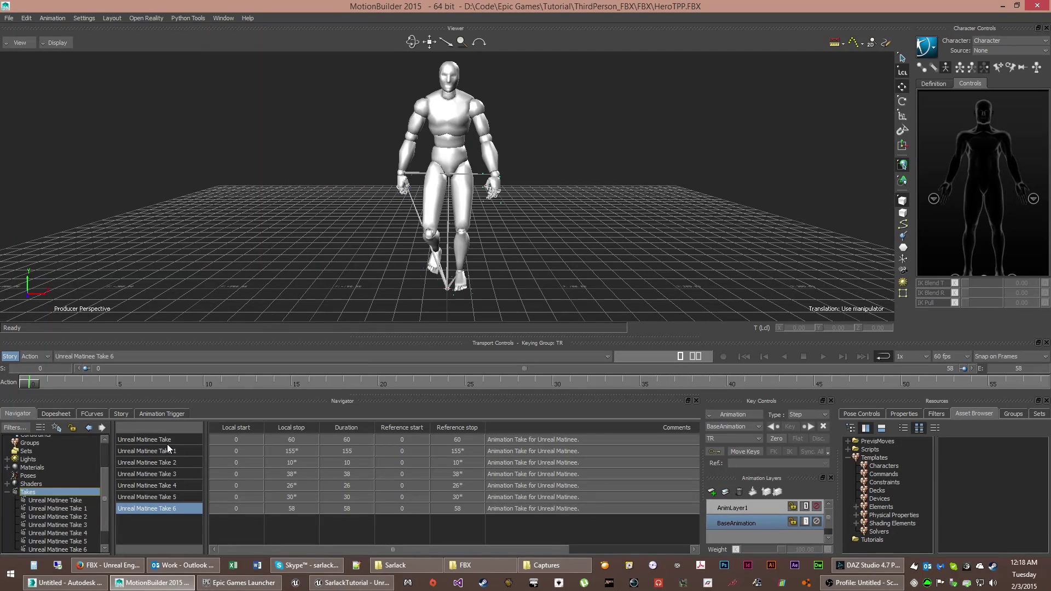
right_click(73, 500)
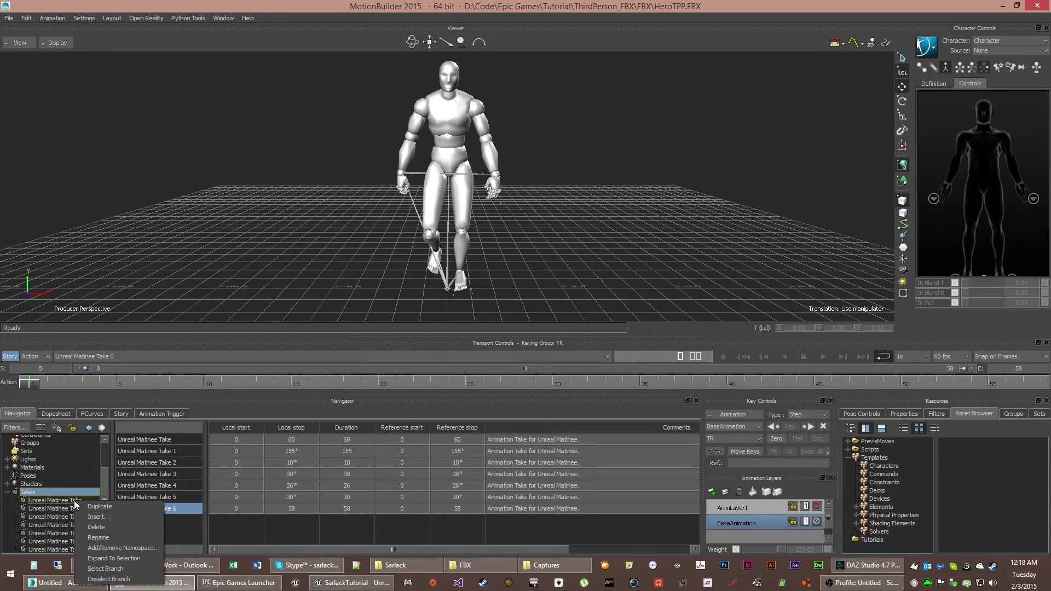
click(118, 527)
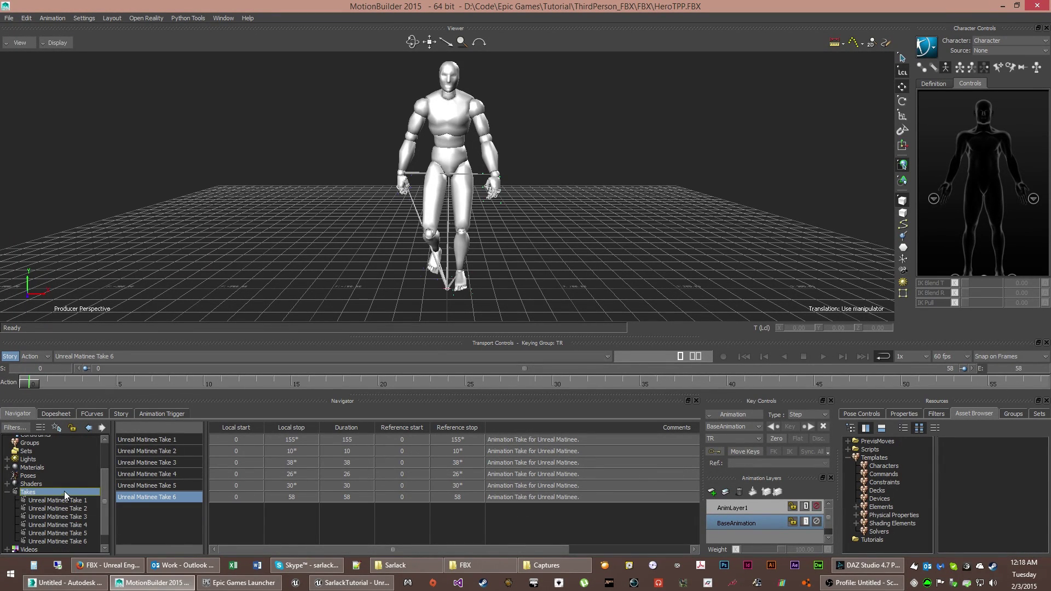
Rename the six imported takes in order as Idle, JumpEnd, JumpLoop, JumpStart, Run and Walk.
click(79, 501)
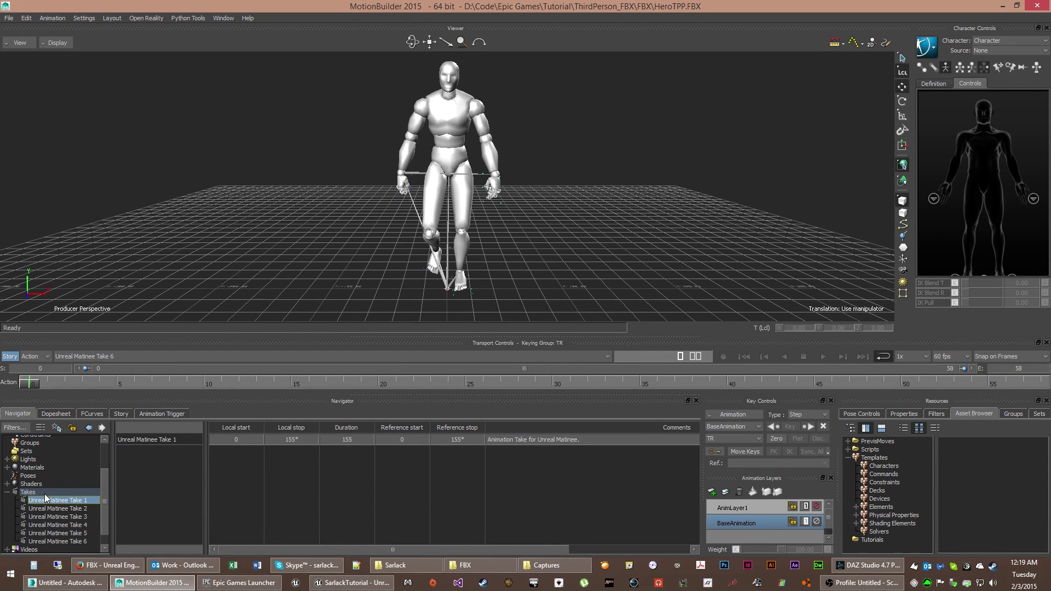
click(52, 491)
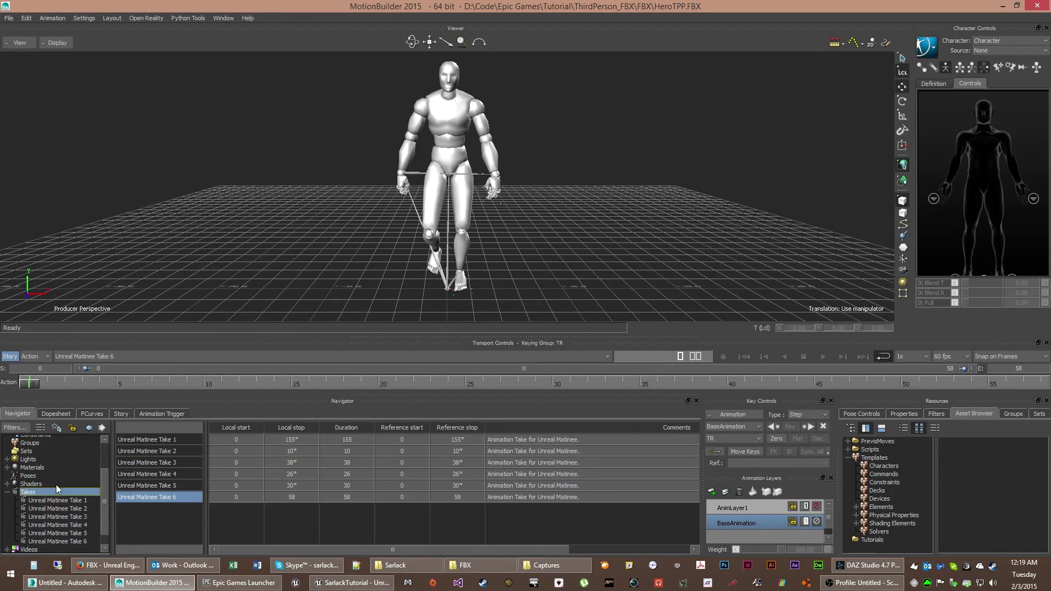
click(159, 440)
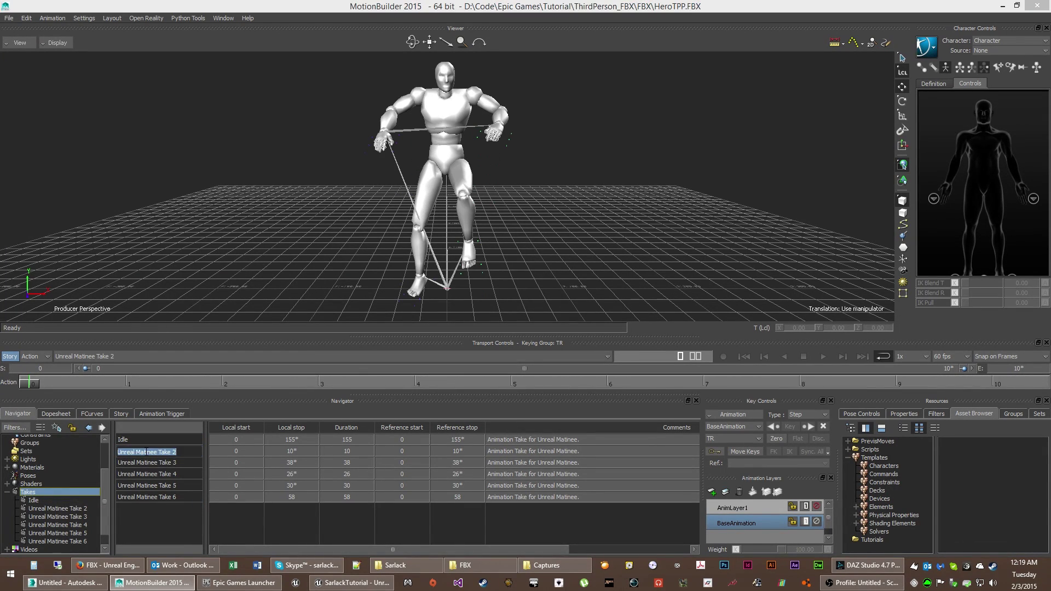
click(169, 463)
double_click(169, 463)
text(JumpLoop)
click(161, 475)
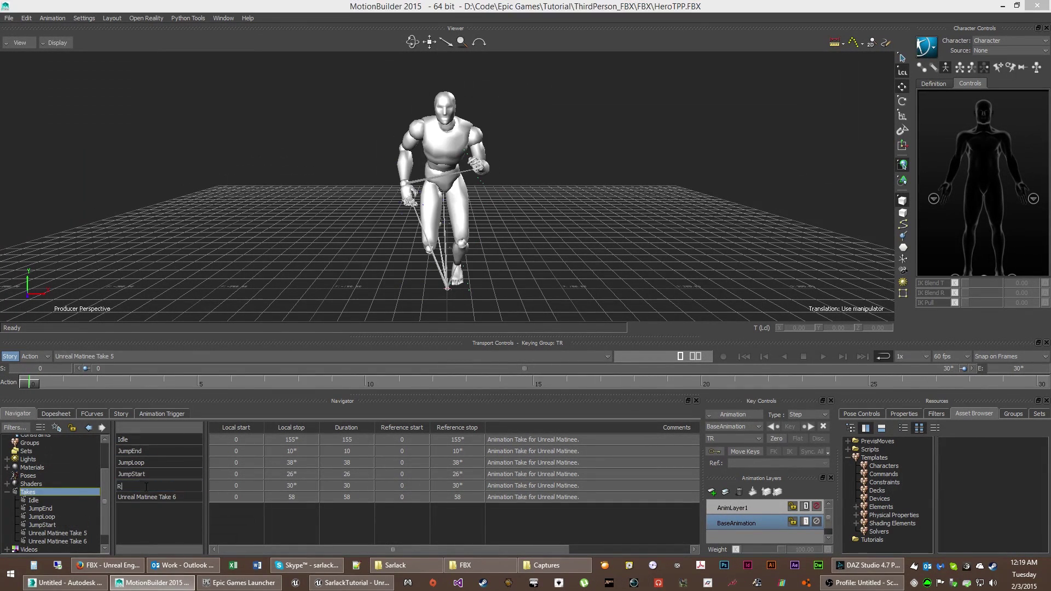
click(156, 497)
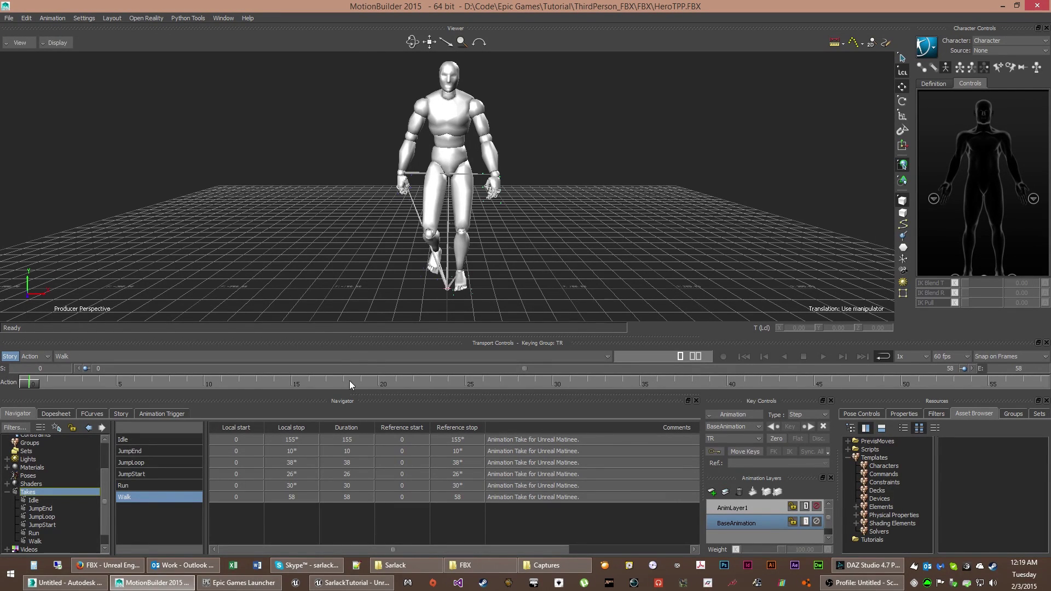
Make Idle the current take and bake the character's animation to a new FK/IK control rig.
click(147, 440)
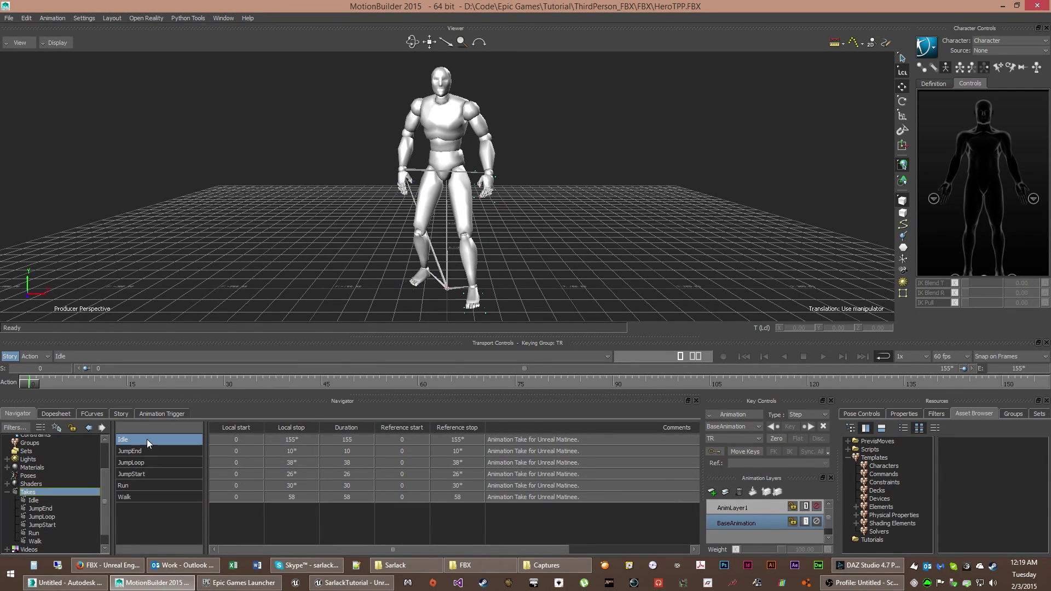
click(926, 47)
mouse_move(937, 108)
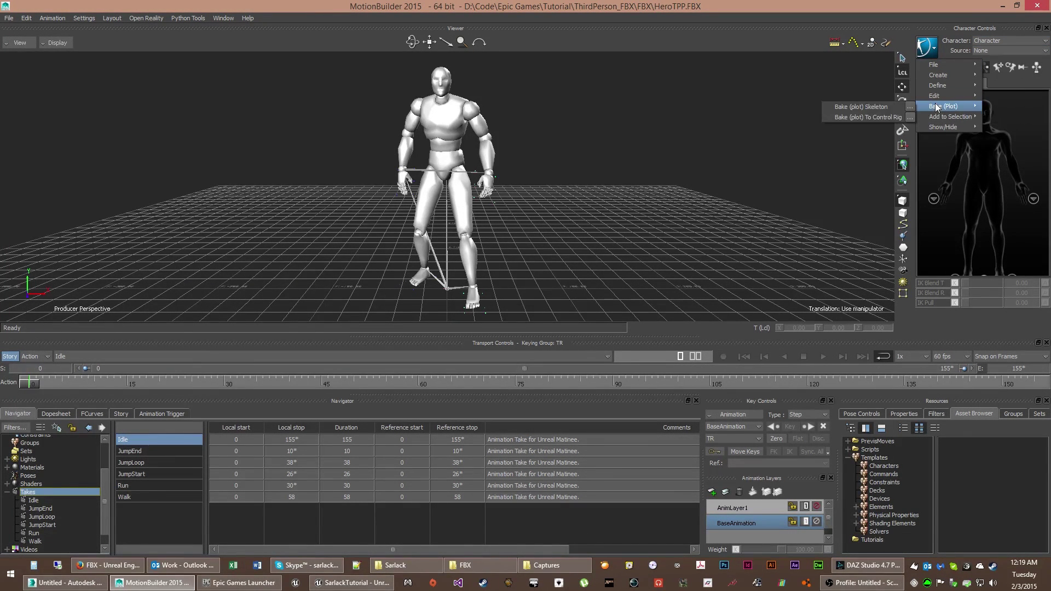
click(876, 116)
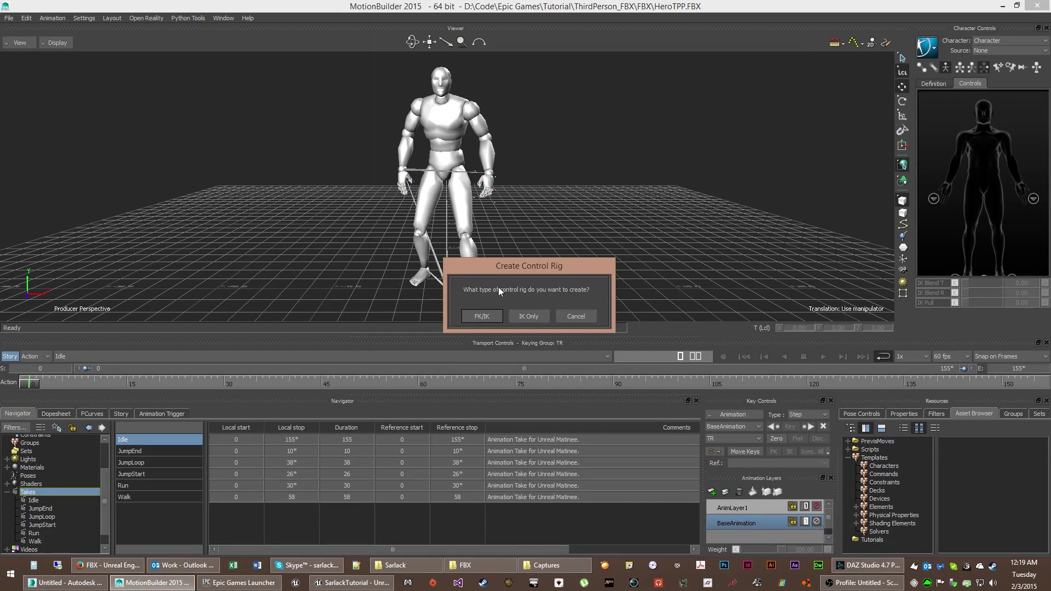
click(482, 316)
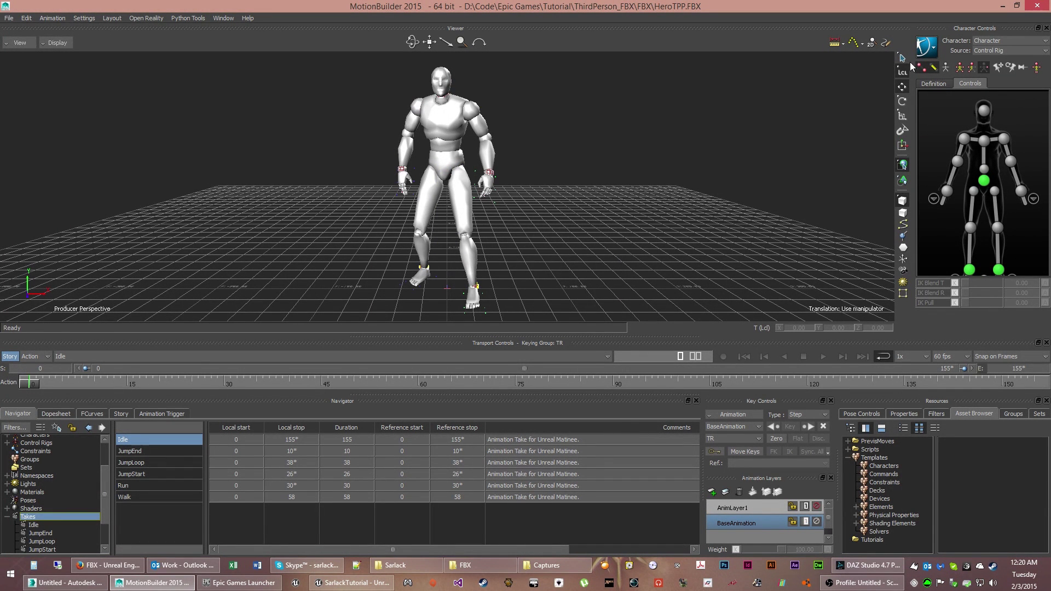
Set the character's source to None, make JumpEnd the current take and bake its animation to the control rig.
click(986, 52)
click(983, 60)
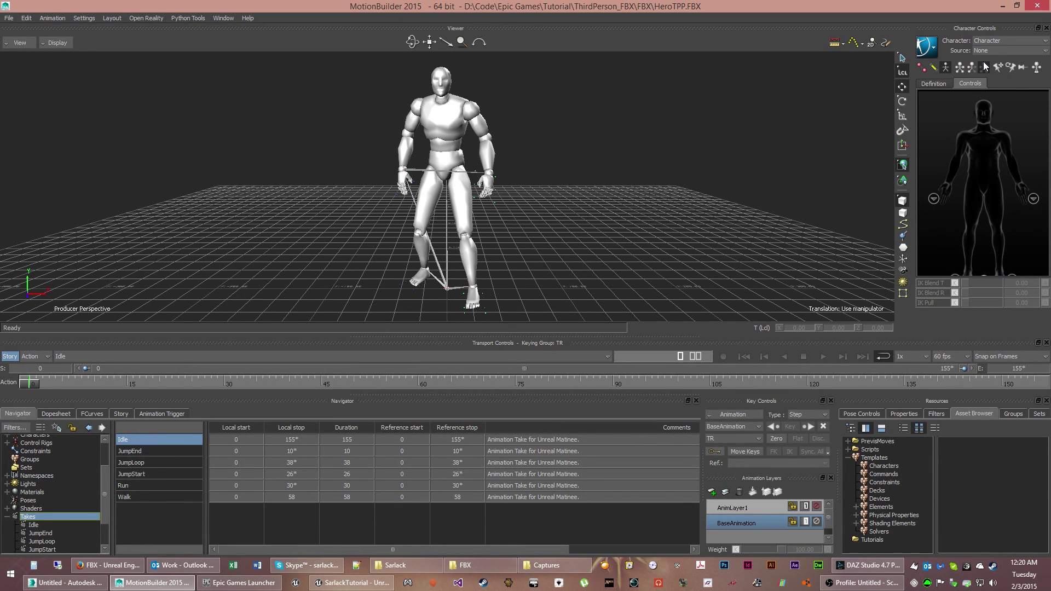
double_click(135, 451)
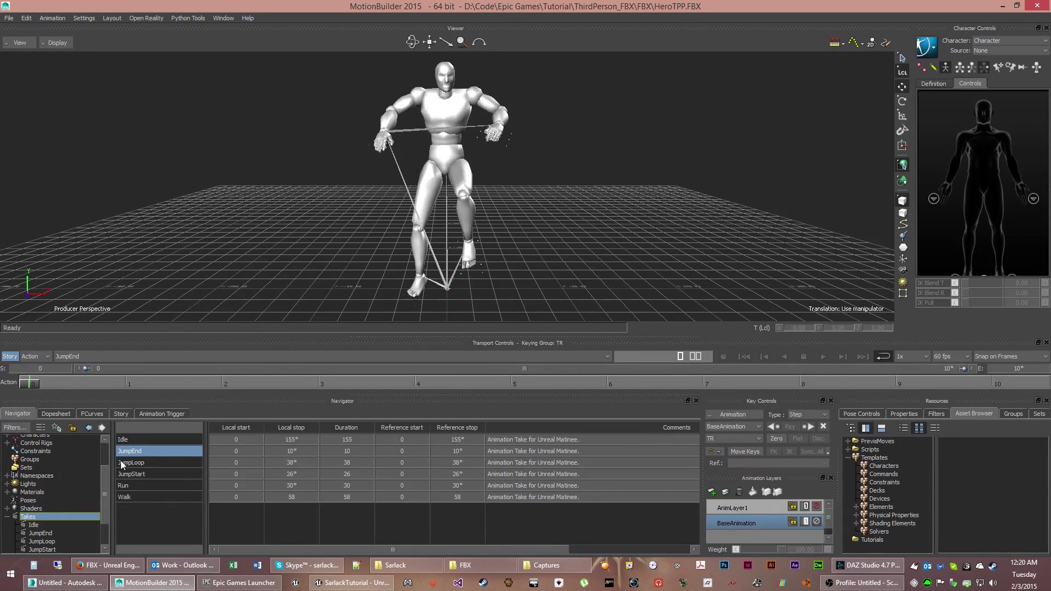
click(931, 50)
mouse_move(927, 107)
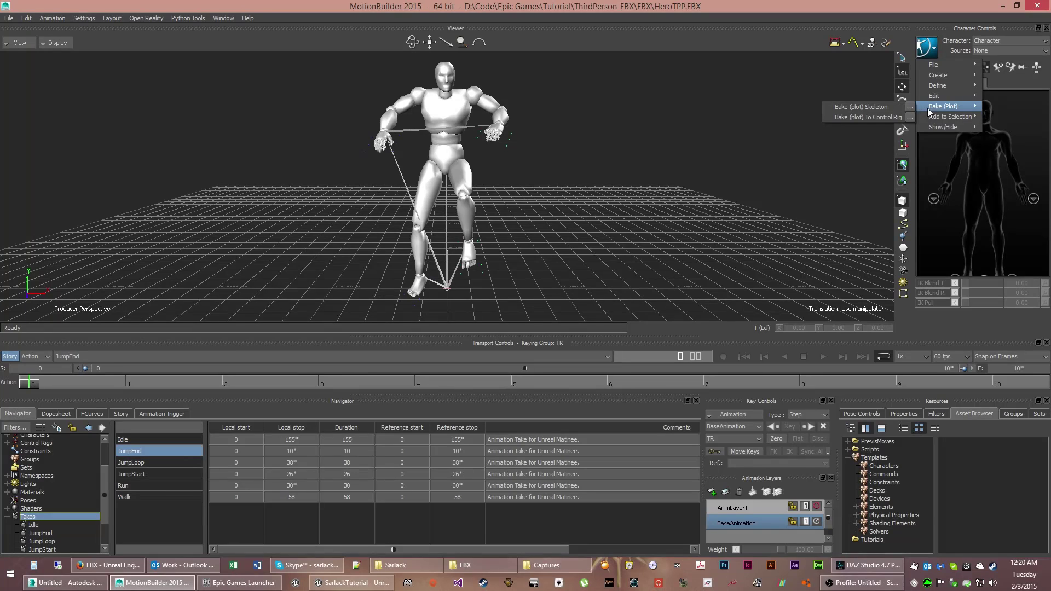
click(870, 116)
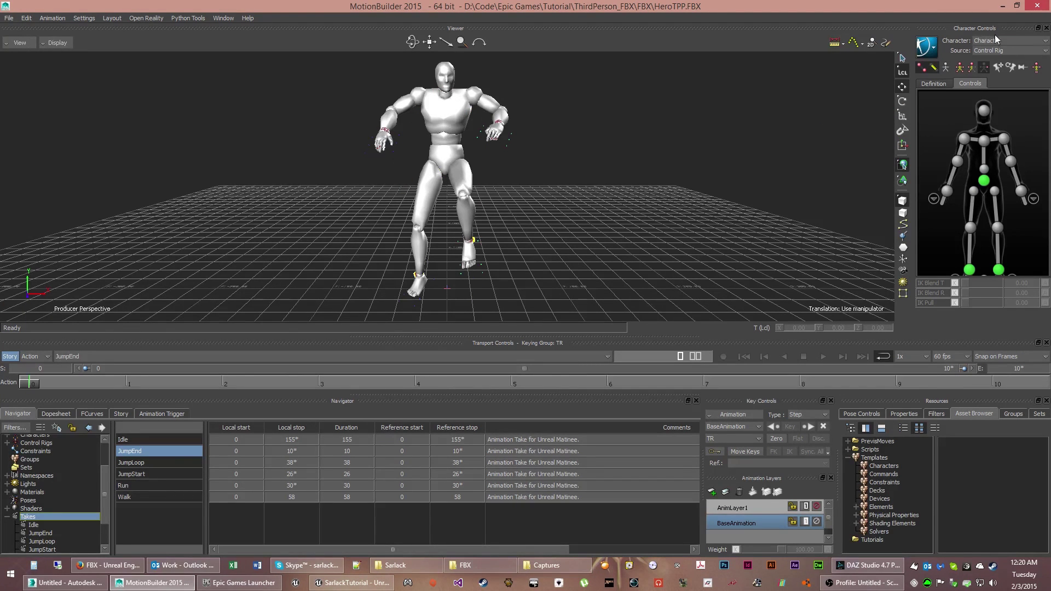
Set the character's source to None, make JumpLoop the current take and bake its animation to the control rig.
click(986, 52)
click(987, 65)
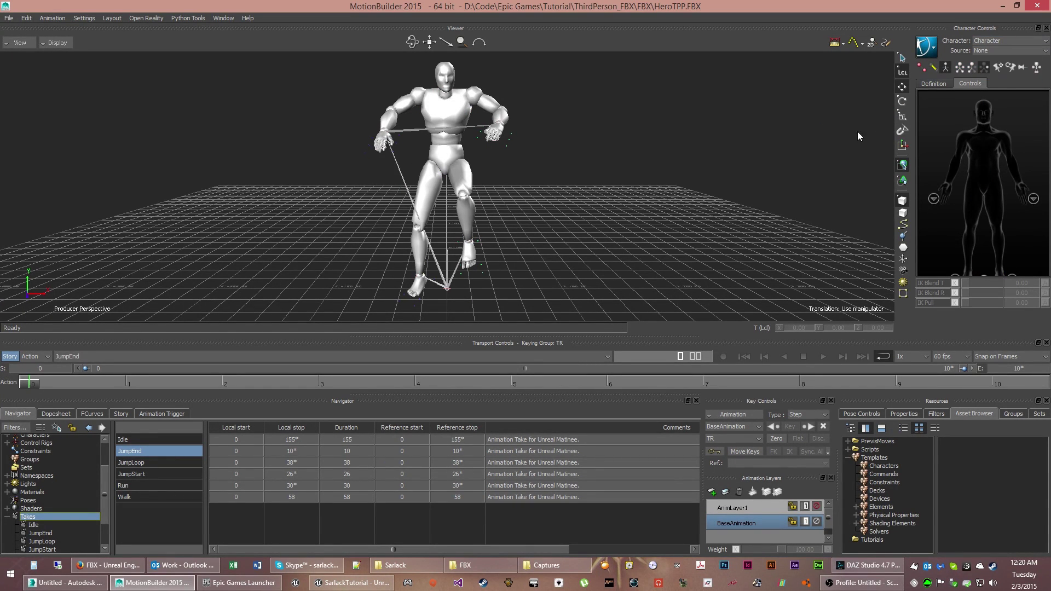
double_click(189, 465)
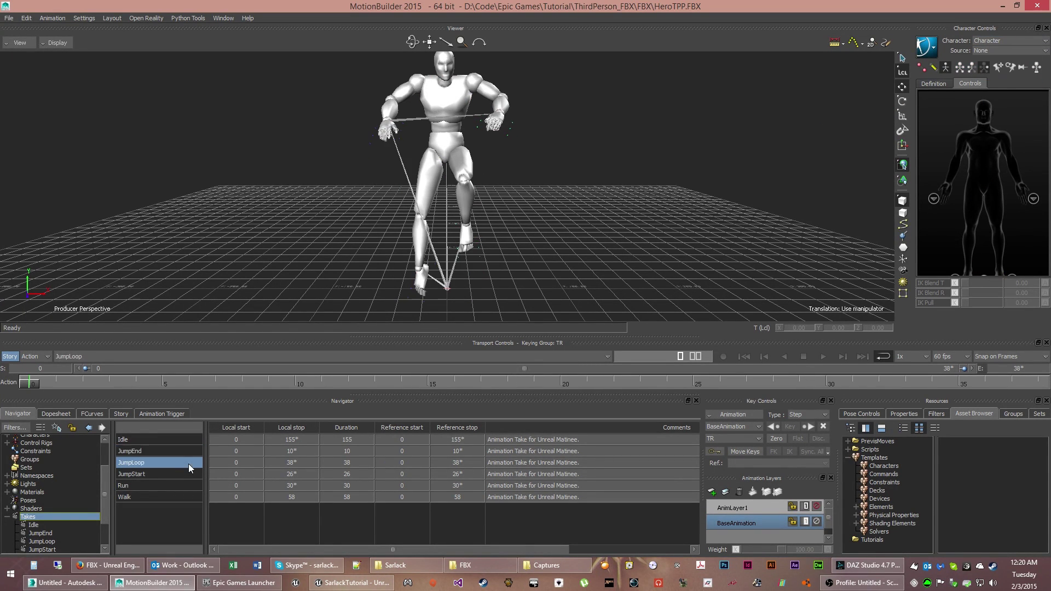
click(932, 52)
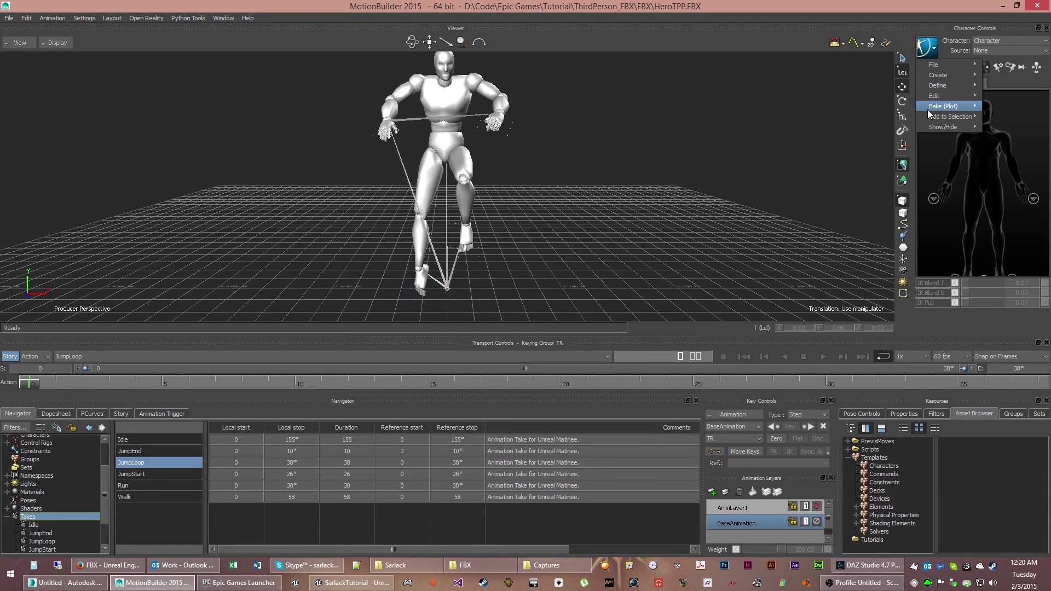
mouse_move(920, 107)
click(867, 117)
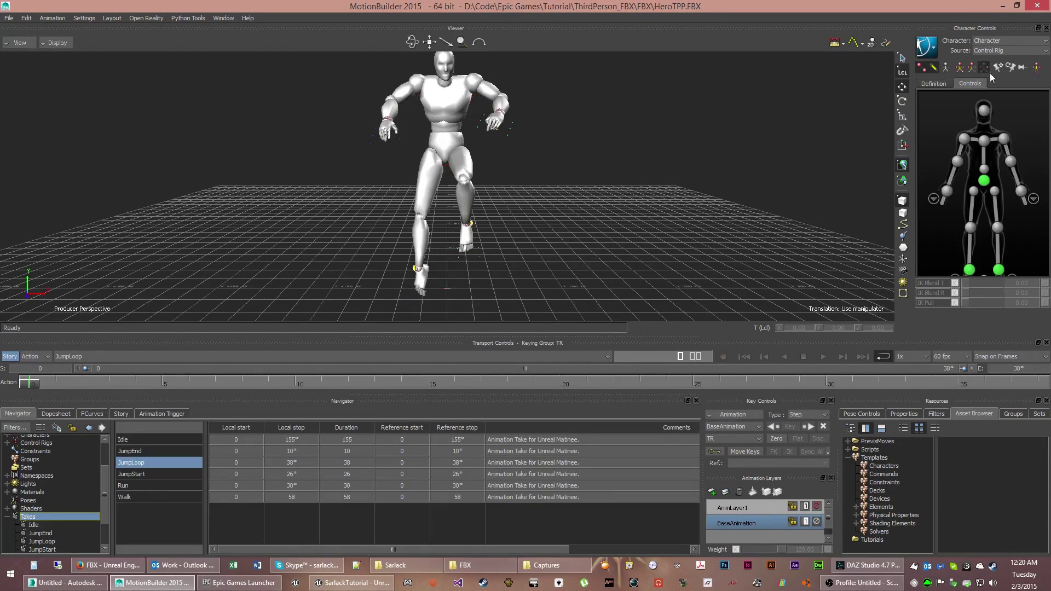
Set the character's source to None, make JumpStart the current take and bake its animation to the control rig.
click(1002, 51)
click(990, 67)
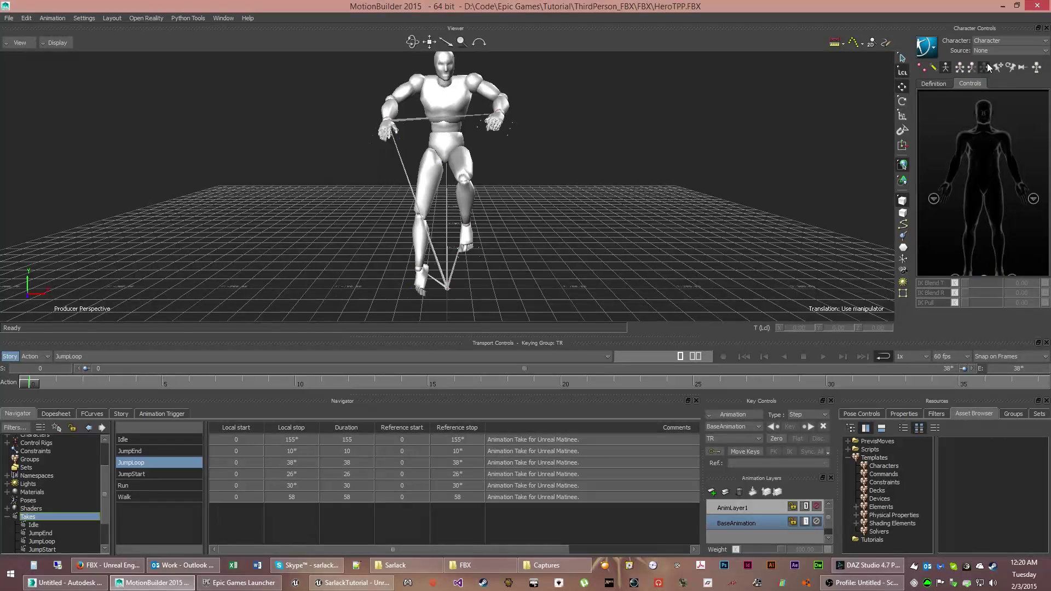
click(153, 472)
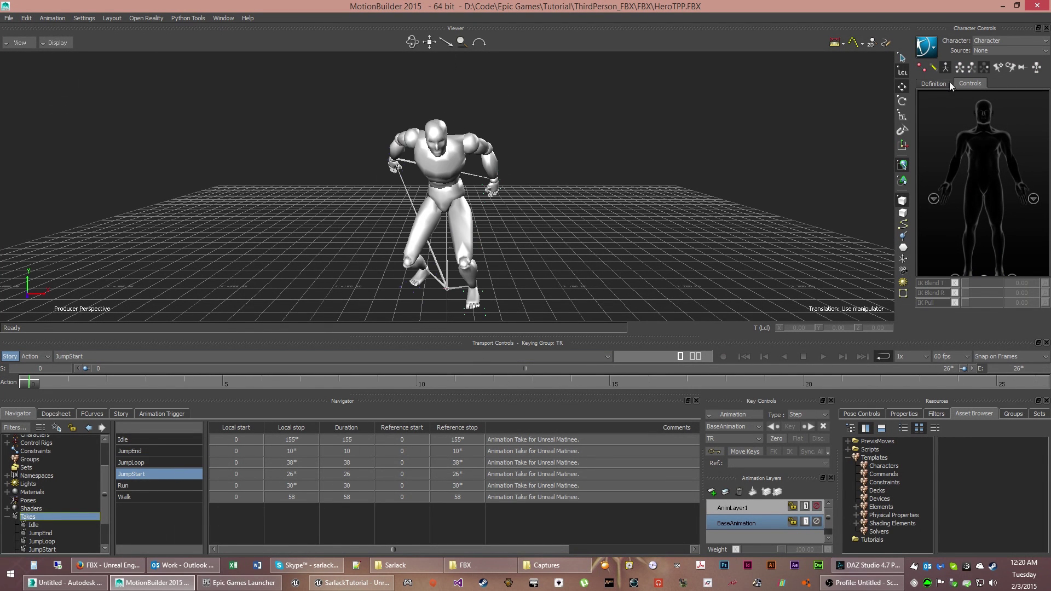
click(923, 46)
mouse_move(943, 107)
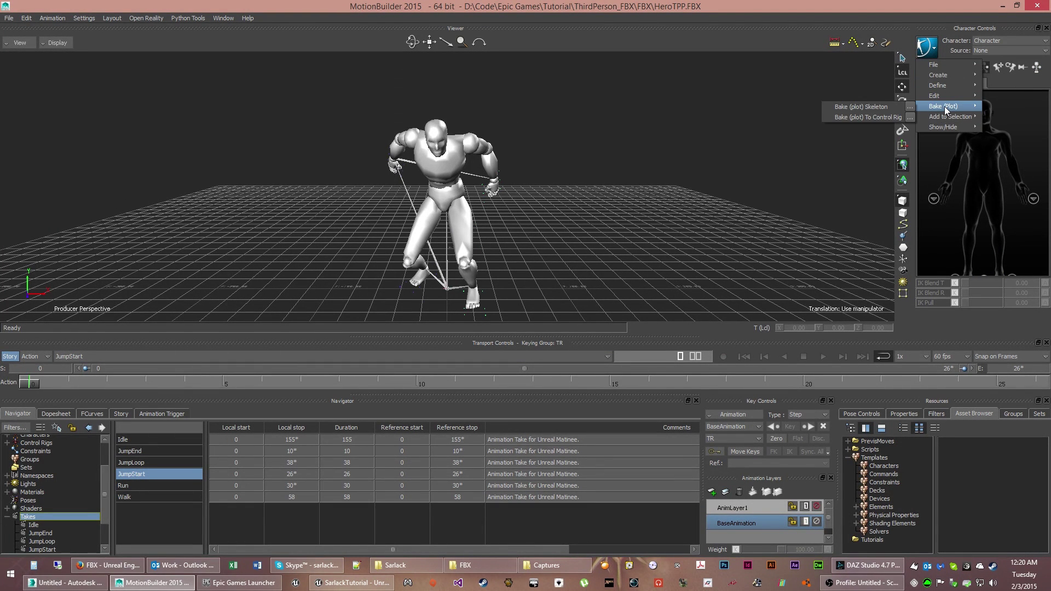
click(889, 118)
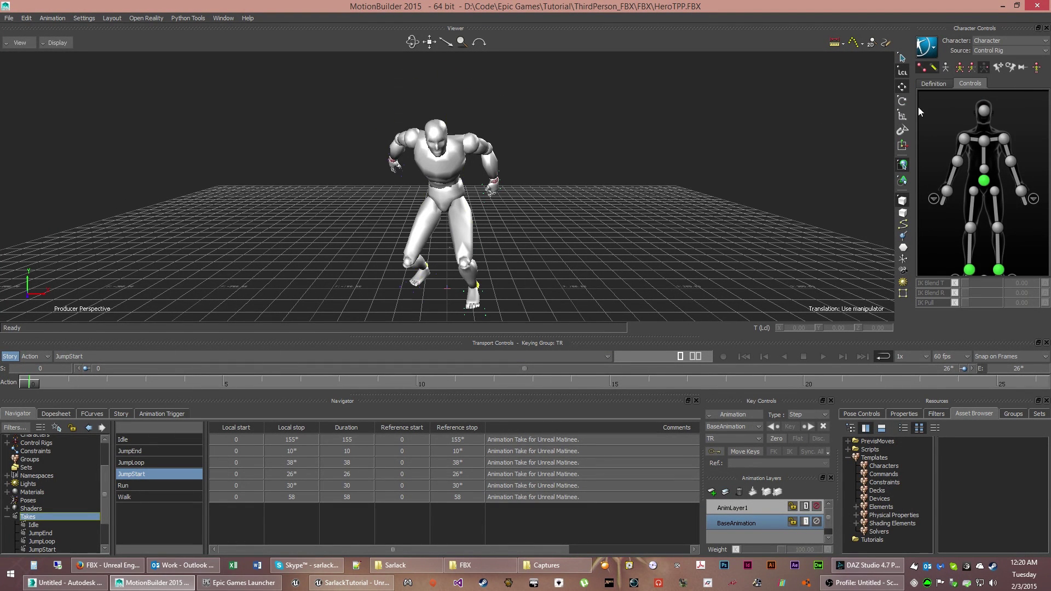
Set the character's source to None, make Run the current take and bake its animation to the control rig.
click(992, 50)
click(988, 60)
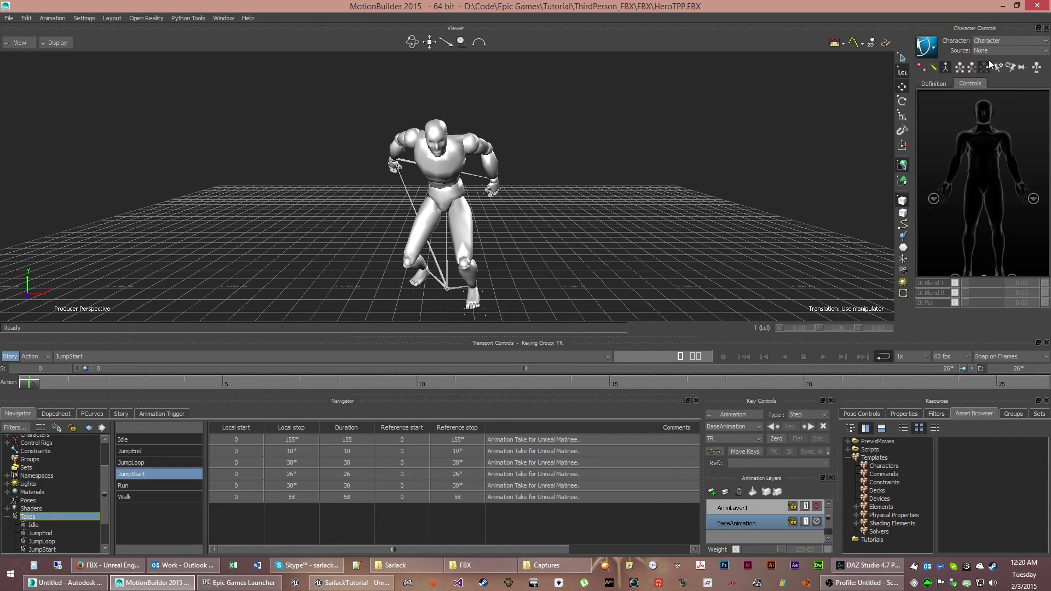
click(160, 484)
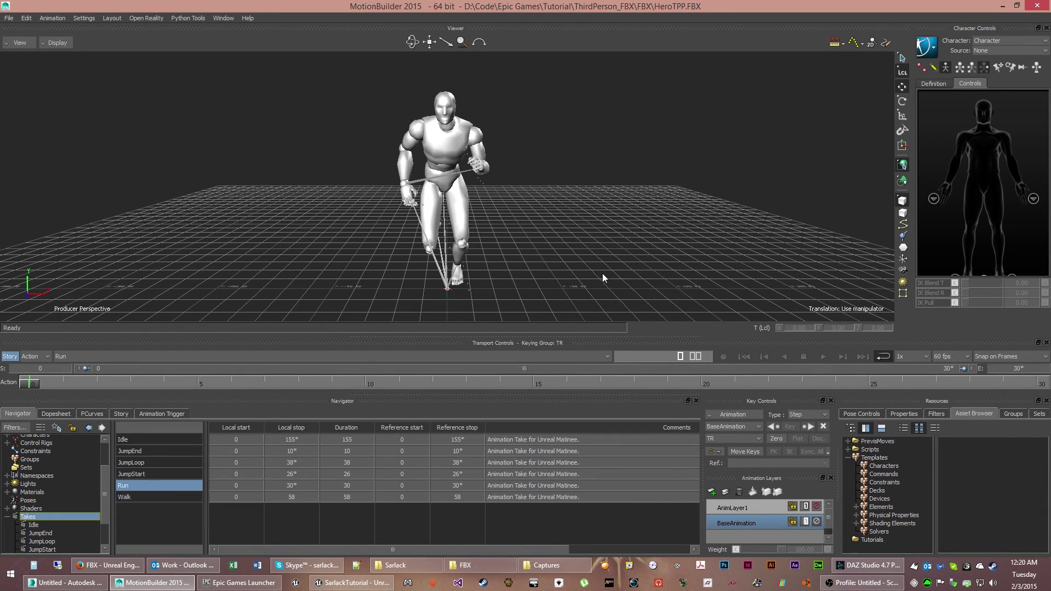
click(927, 47)
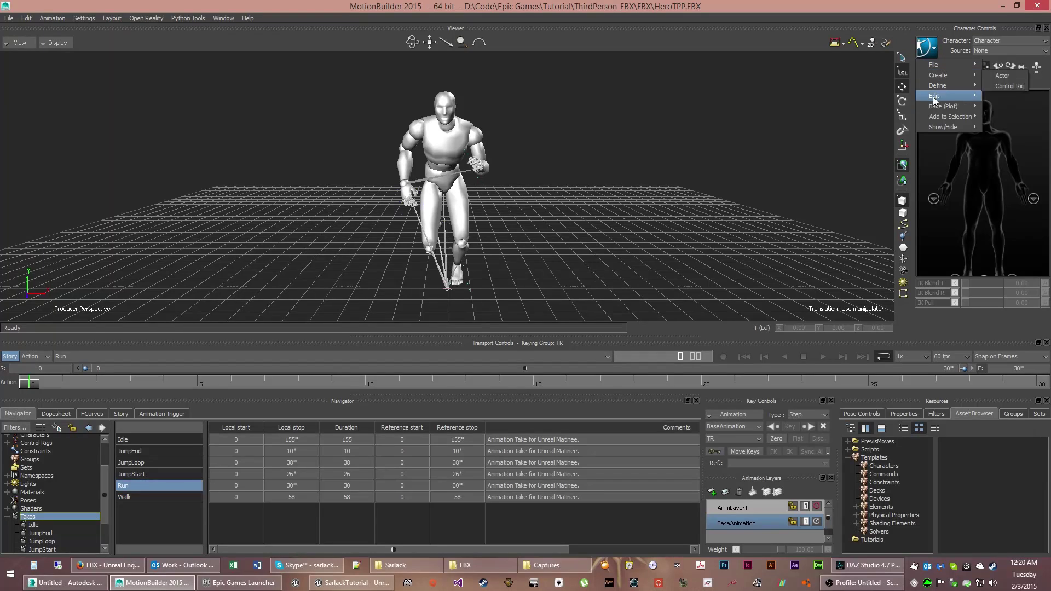
mouse_move(935, 106)
click(877, 116)
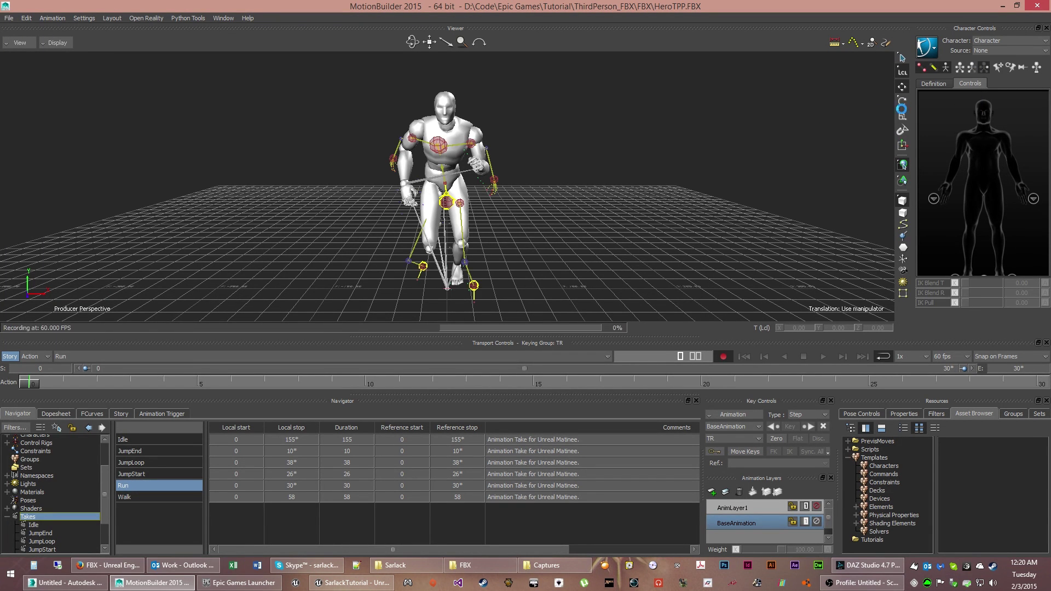
Set the character's source to None, make Walk the current take and bake its animation to the control rig.
click(991, 50)
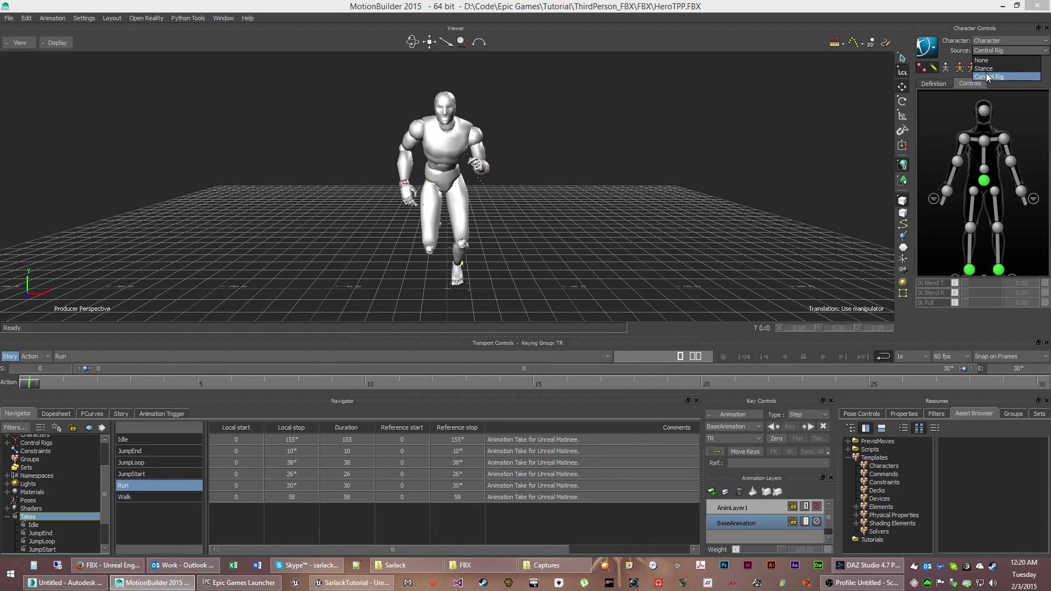
key(Escape)
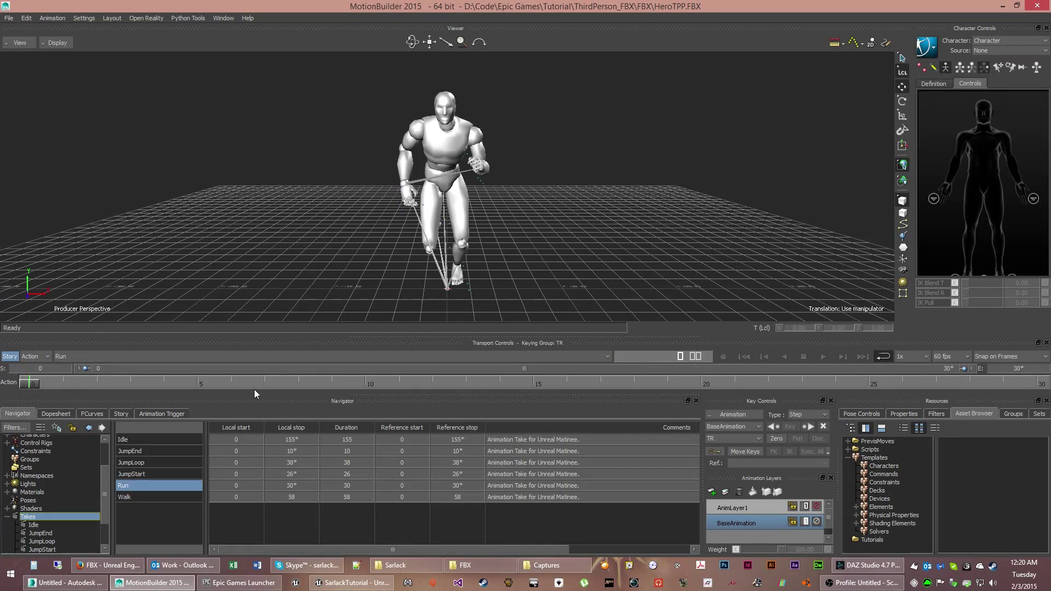
click(152, 498)
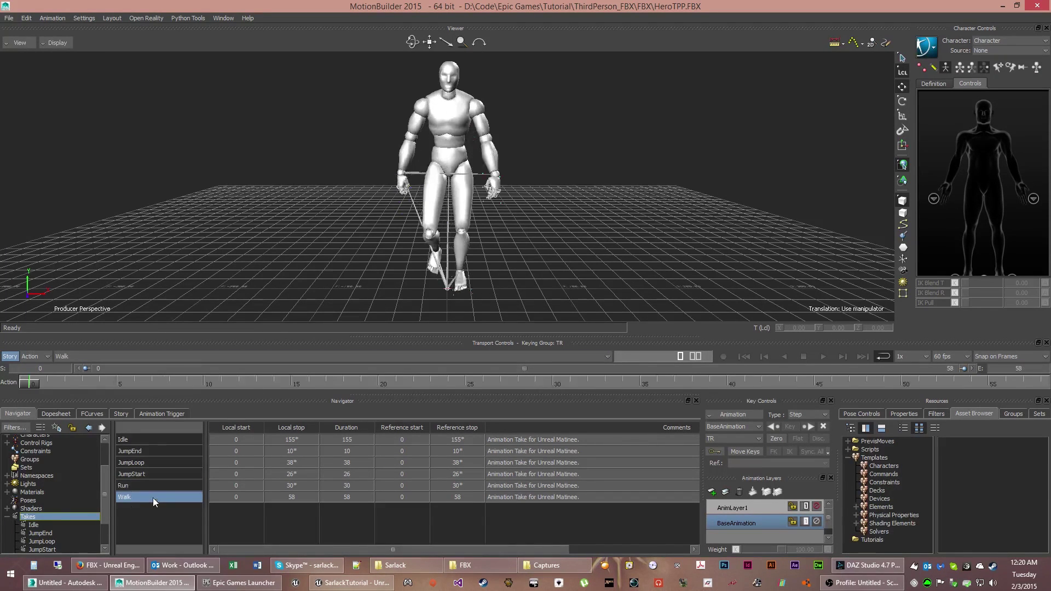
click(983, 50)
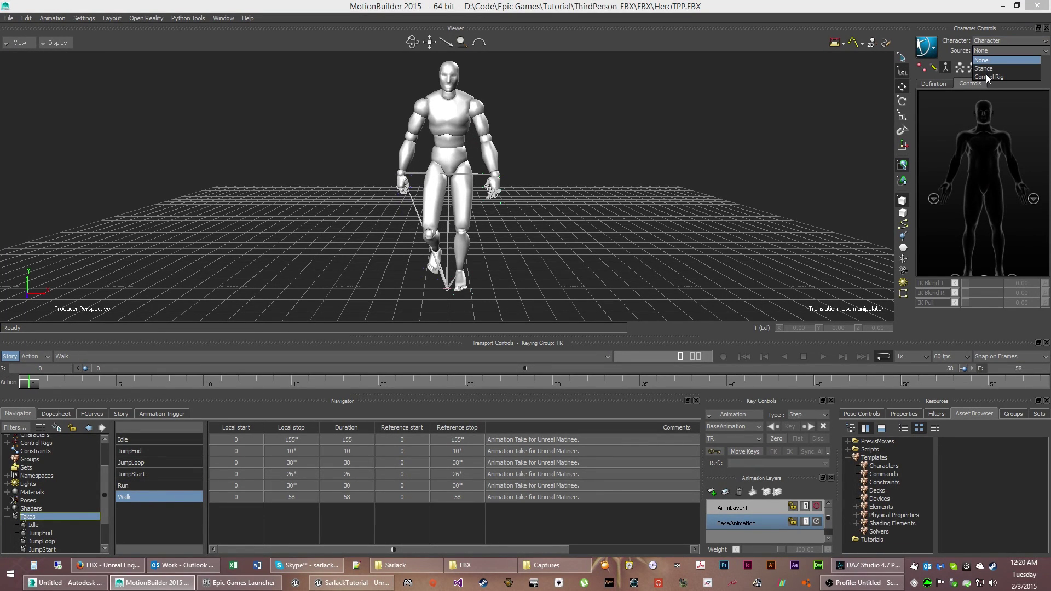
click(933, 45)
mouse_move(944, 99)
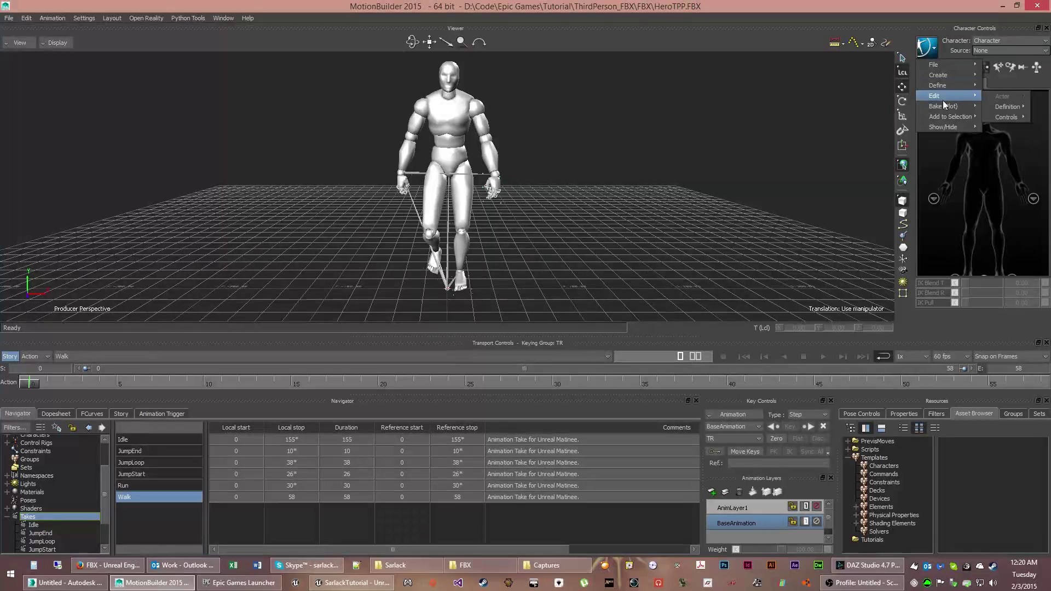
mouse_move(1006, 107)
click(886, 115)
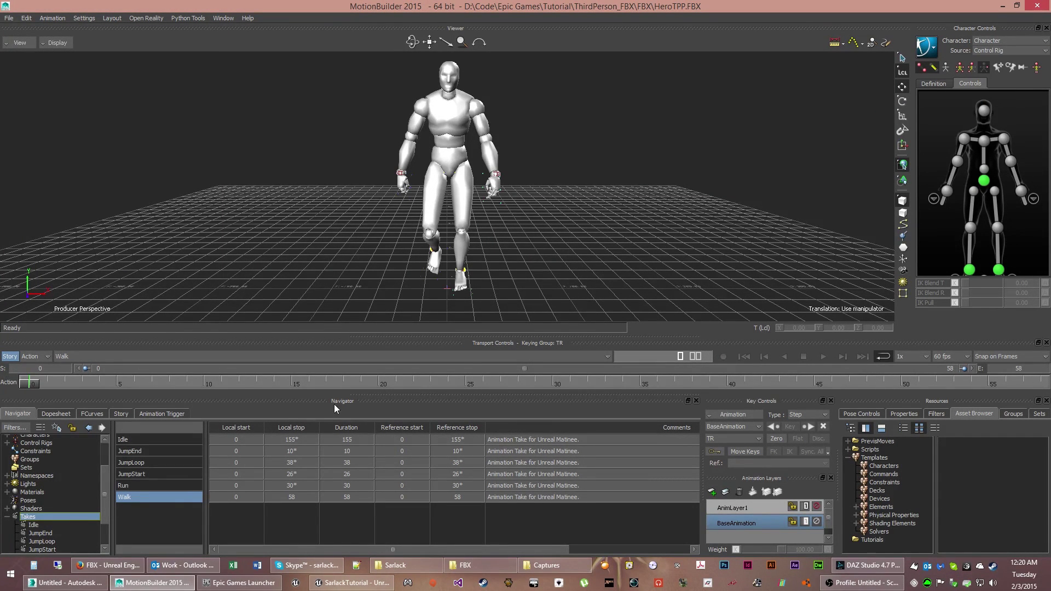
Step through all six takes from Idle to Walk to check the rigged character's pose in each, then return to Idle.
click(160, 438)
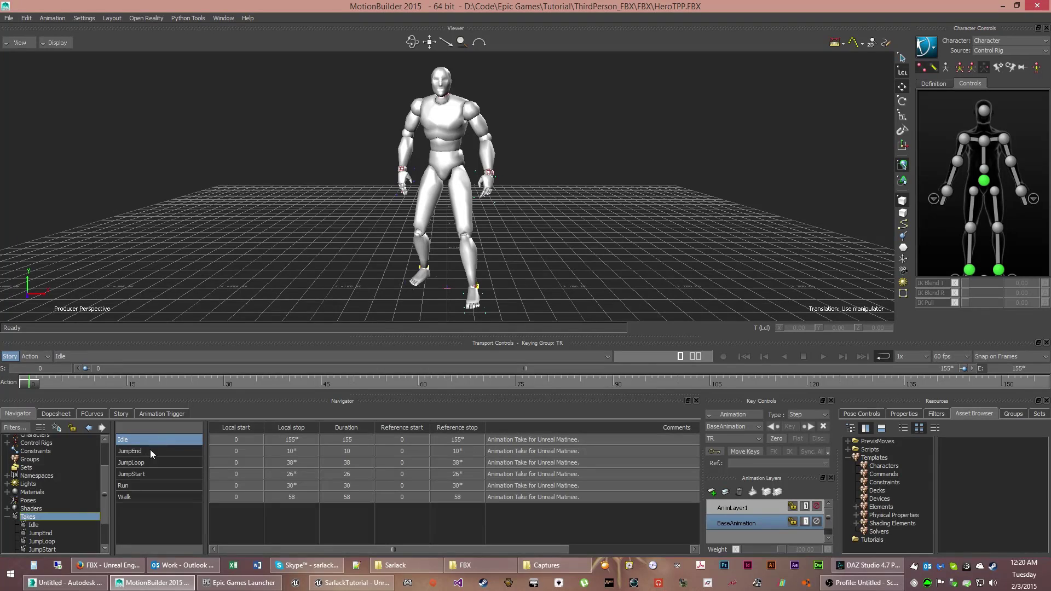
click(152, 449)
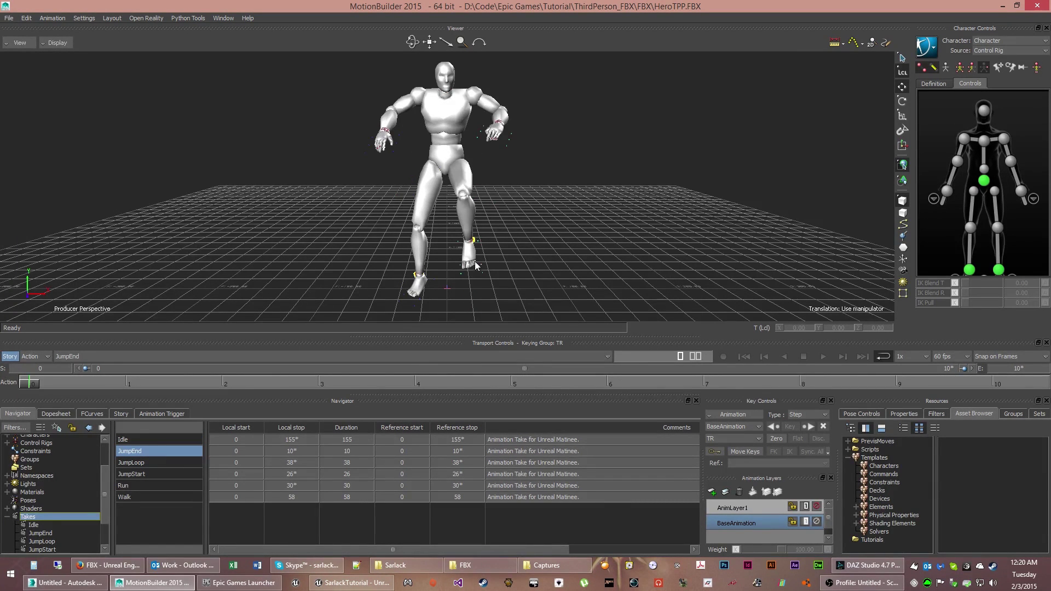
click(140, 465)
click(146, 476)
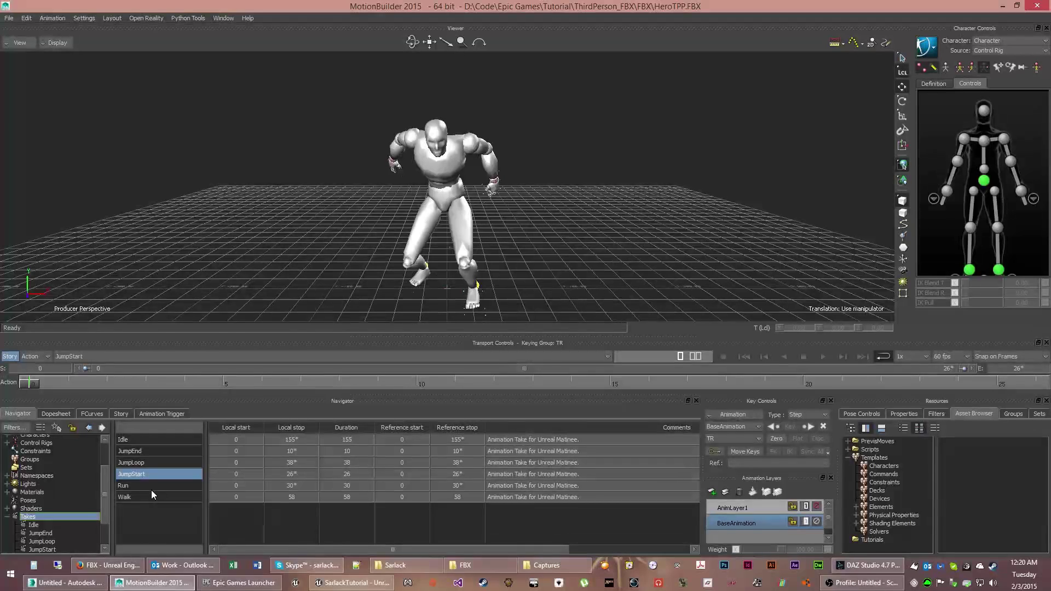
click(151, 486)
click(147, 497)
click(127, 439)
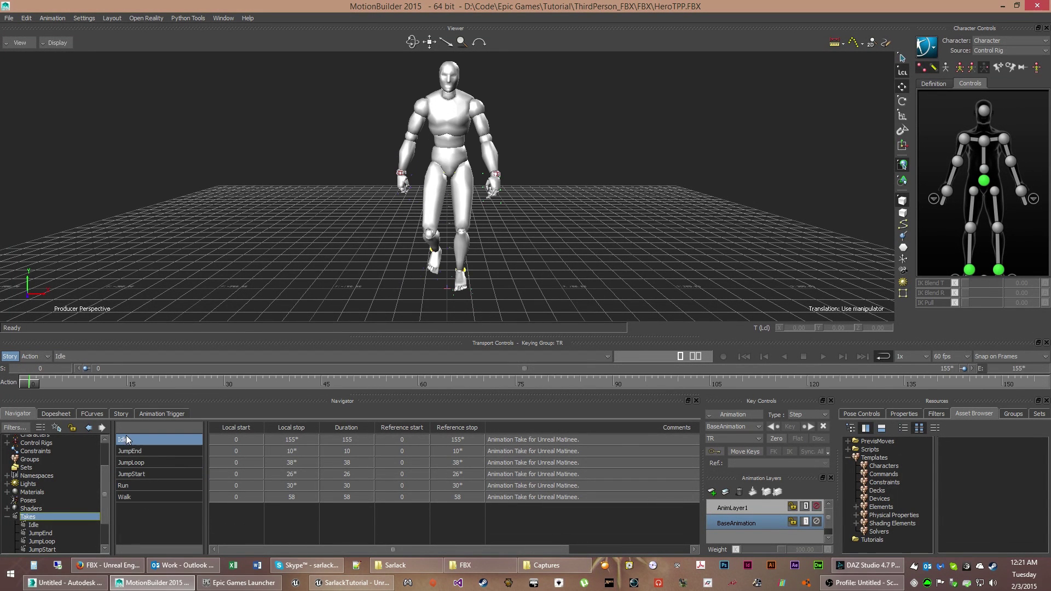
Expand the HeroTPP node in the scene hierarchy and delete its HeroTPP 1 mesh.
drag(105, 494, 110, 459)
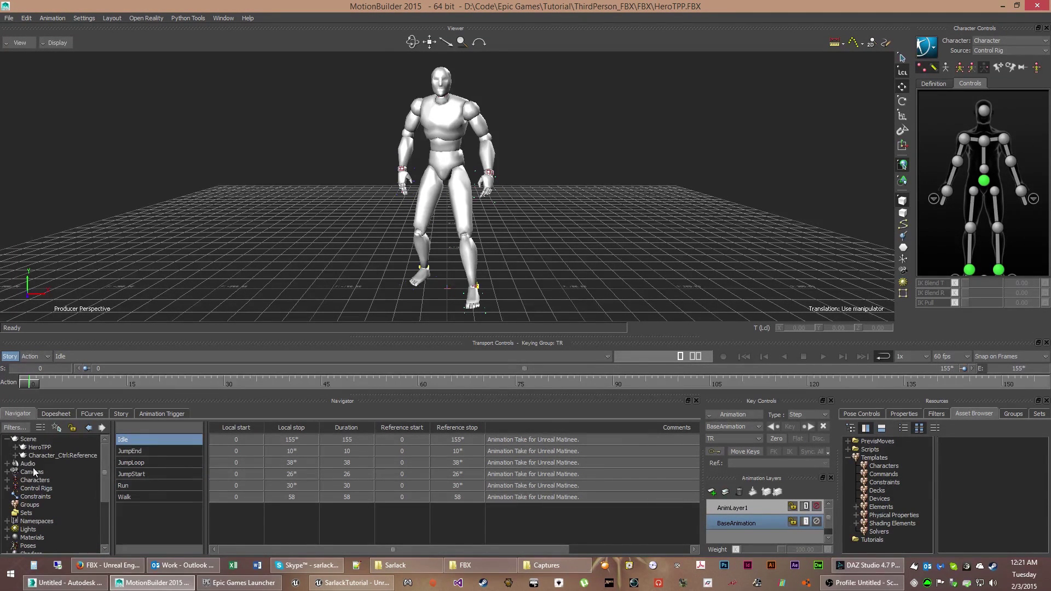
click(15, 447)
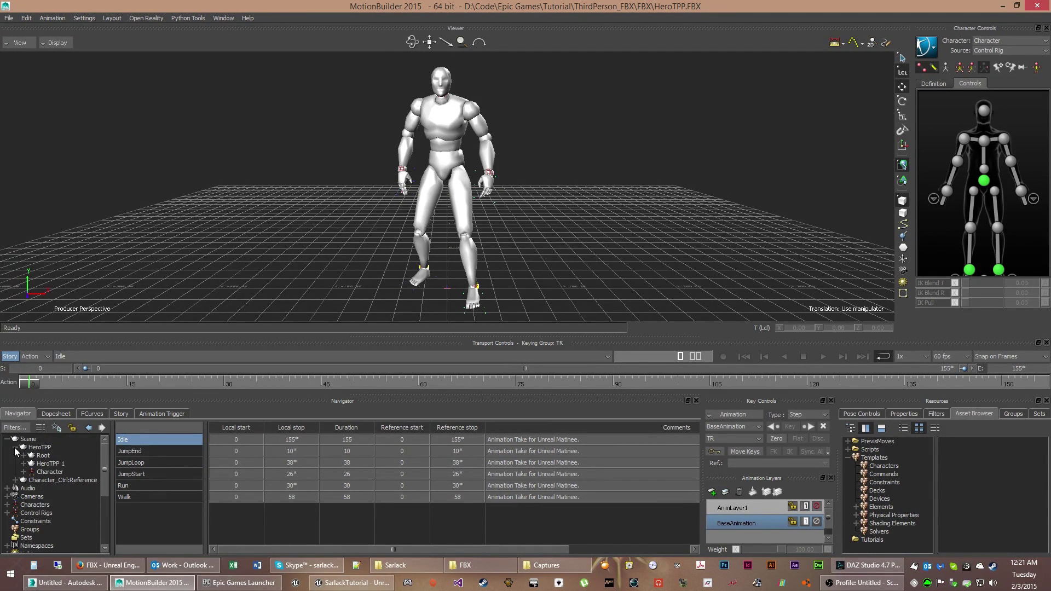
click(50, 464)
right_click(51, 464)
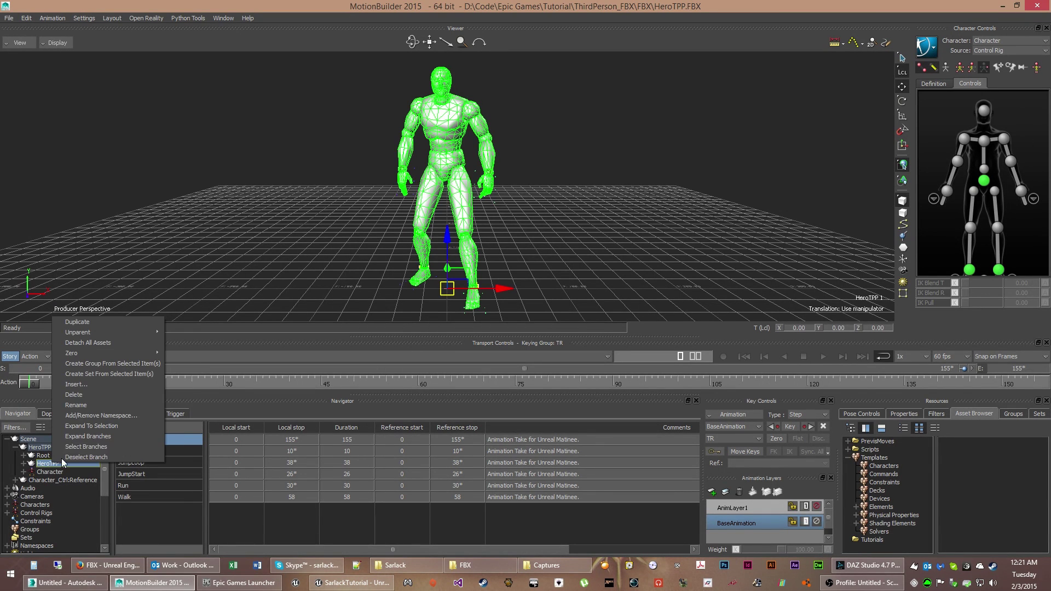
click(85, 394)
Expand the scene's materials and delete the M_Template_Master material.
drag(104, 447, 106, 480)
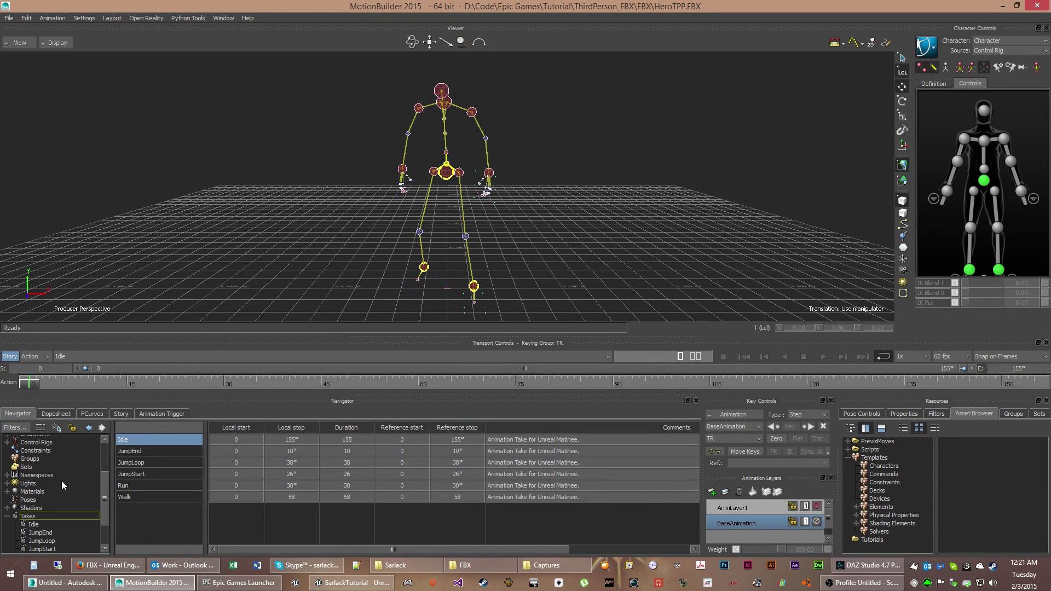
click(7, 493)
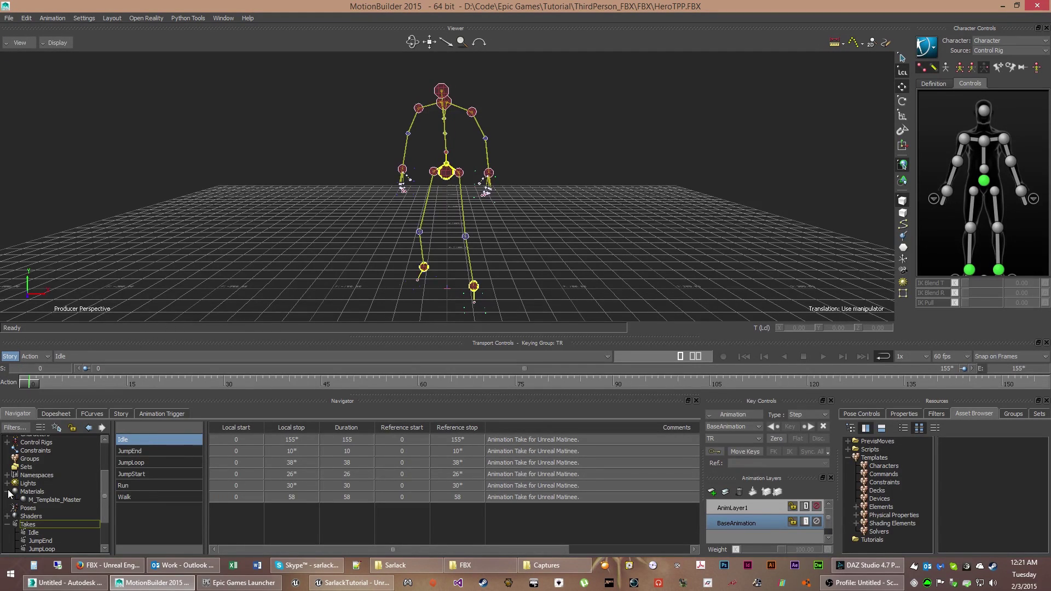
right_click(56, 500)
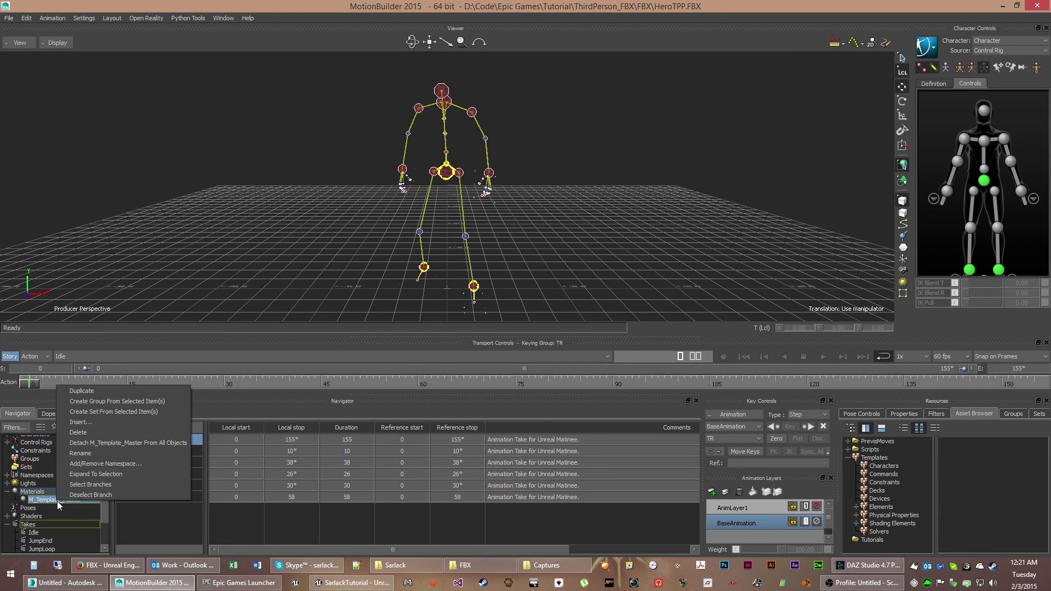
click(99, 433)
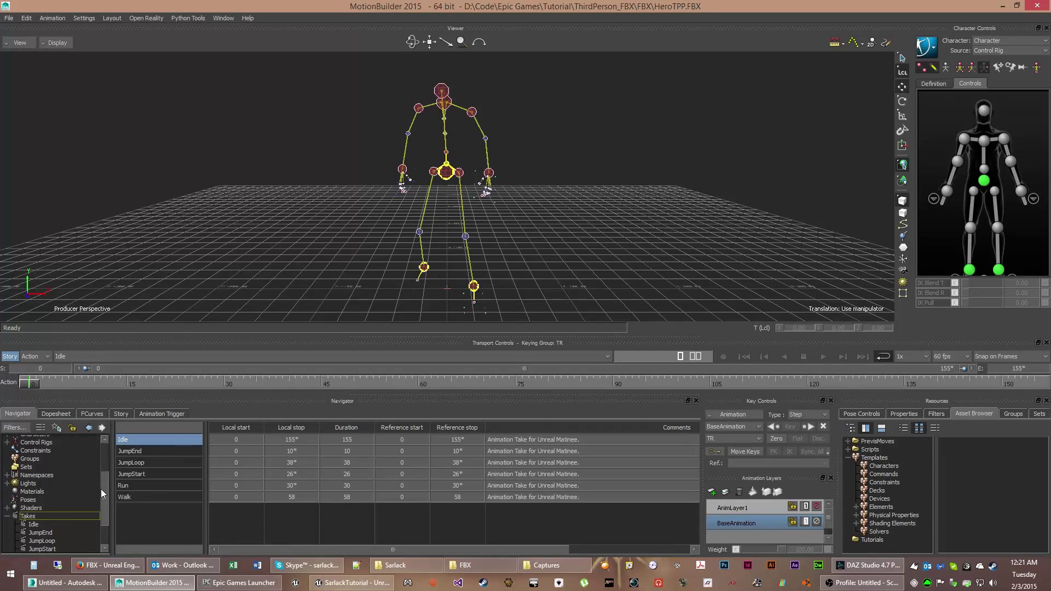
Save the HeroTPP character's animation as MB_Master, including the control rig and all six takes but no character extensions.
drag(101, 490, 98, 448)
click(41, 448)
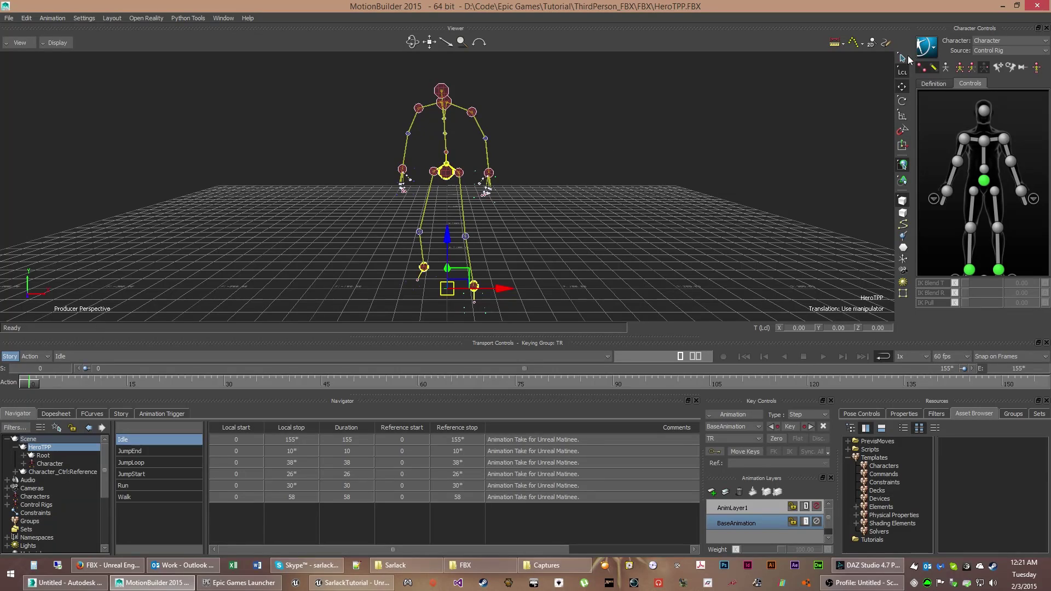
click(935, 51)
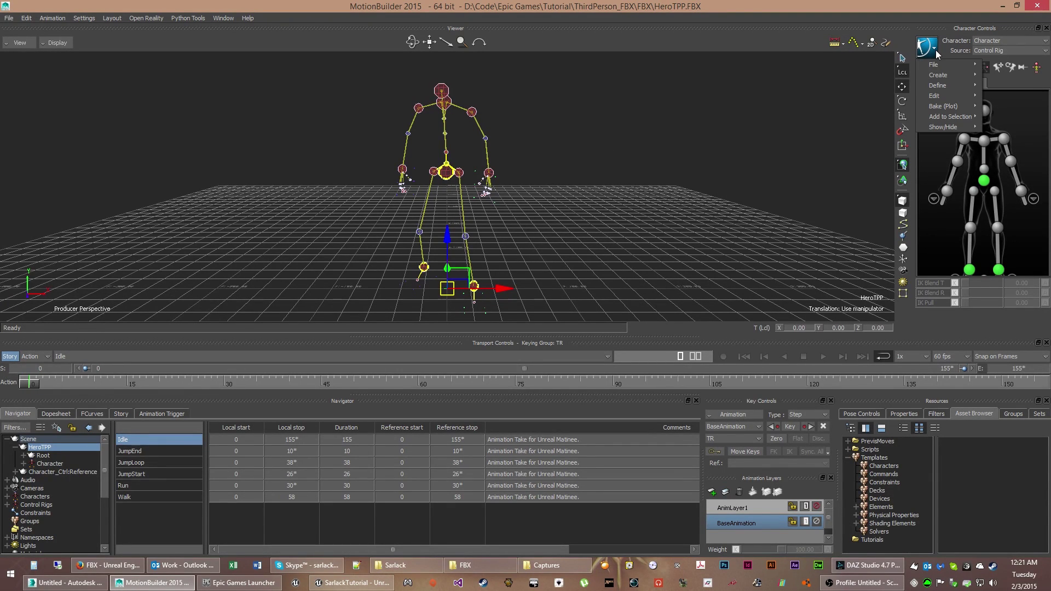
mouse_move(930, 66)
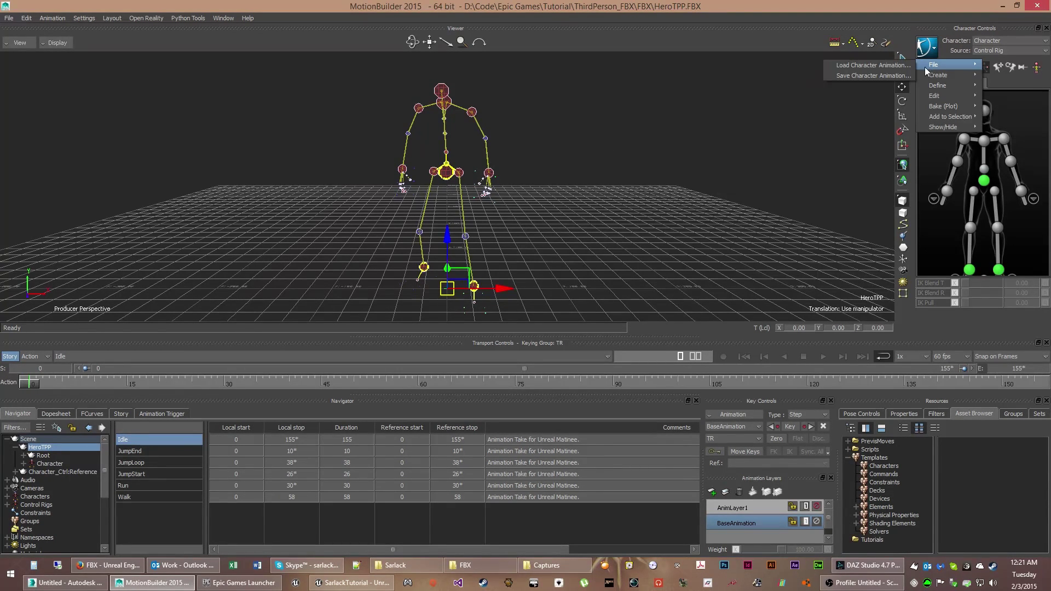
click(871, 75)
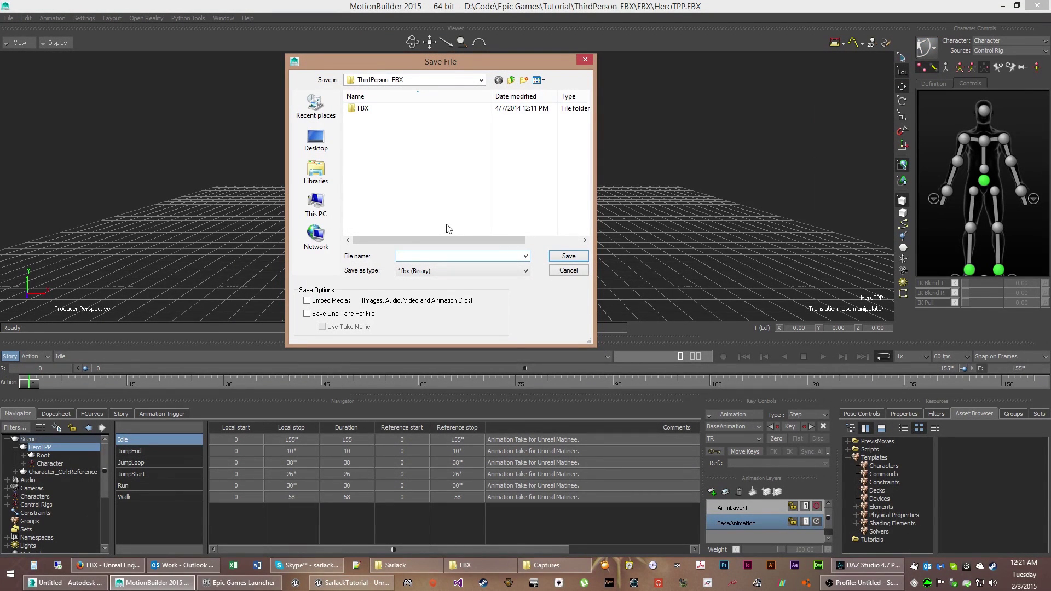
text(MB_Master)
click(564, 258)
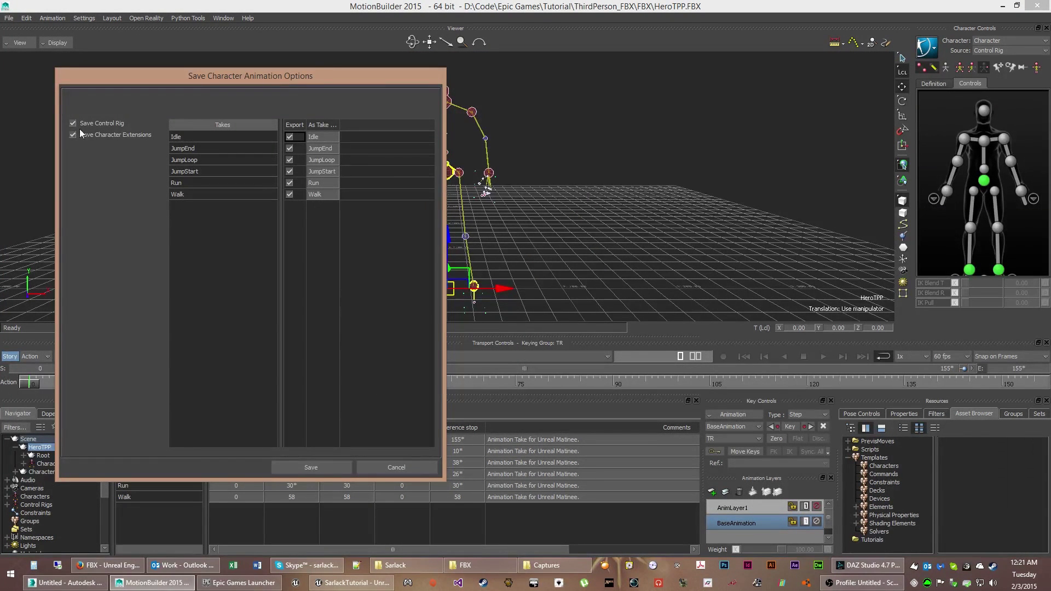
click(74, 135)
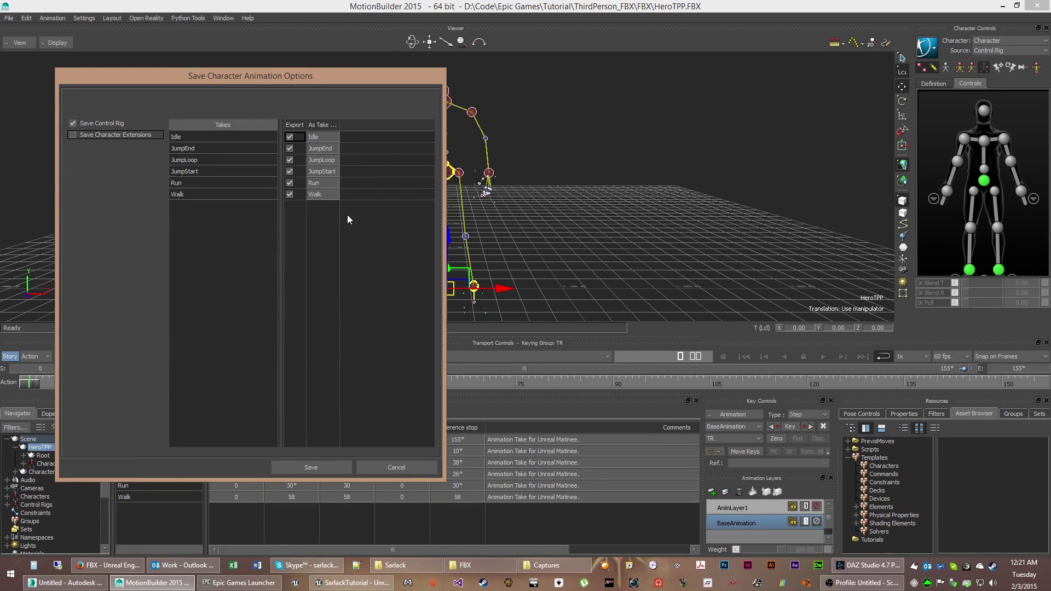
click(343, 470)
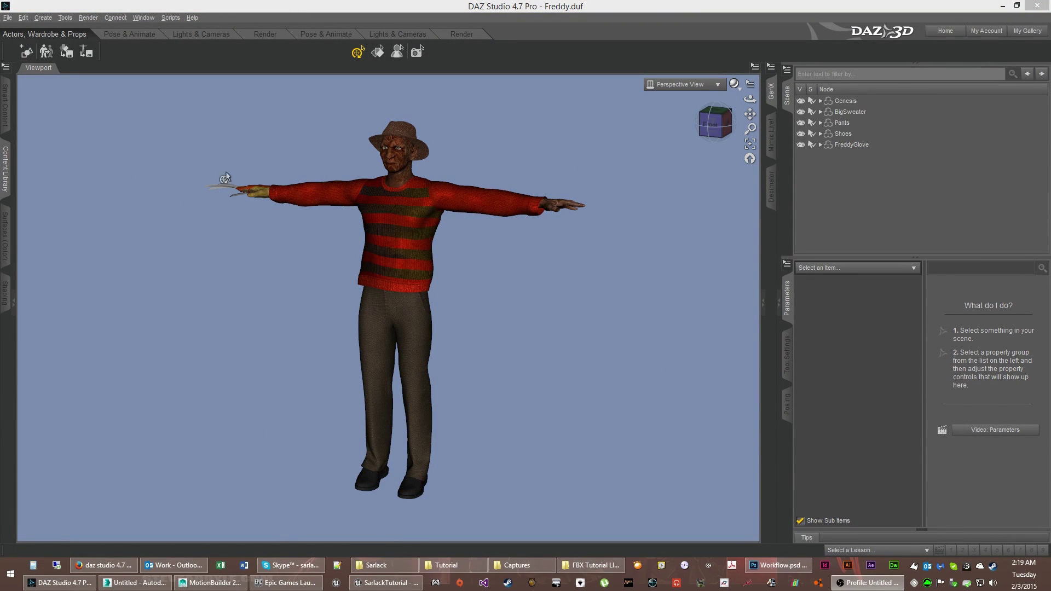
Switch to DAZ Studio and start exporting the Freddy scene as an Autodesk FBX file named Freddy in the Tutorial folder.
click(7, 18)
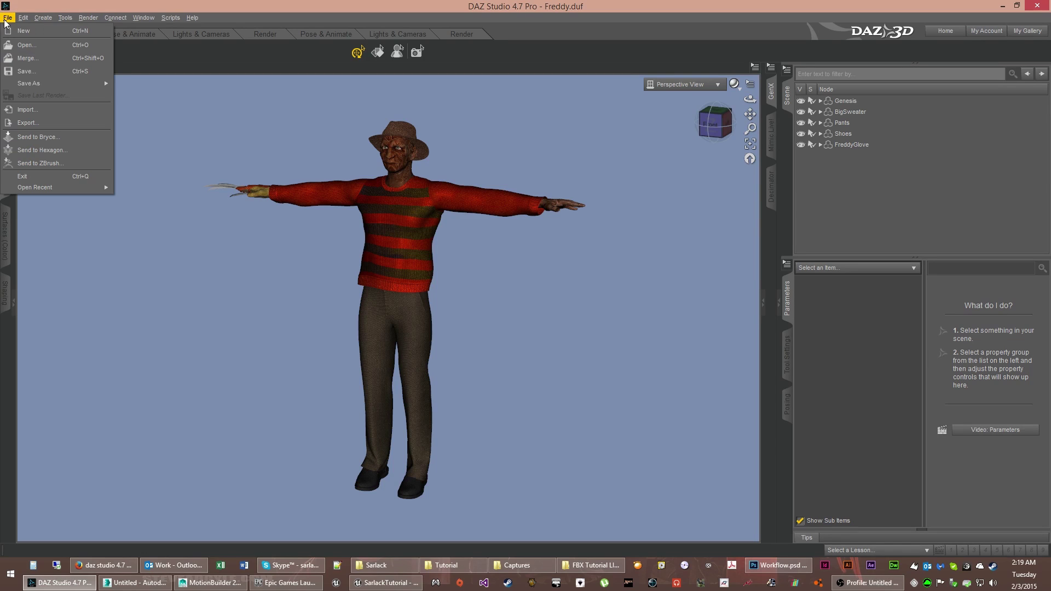
click(25, 123)
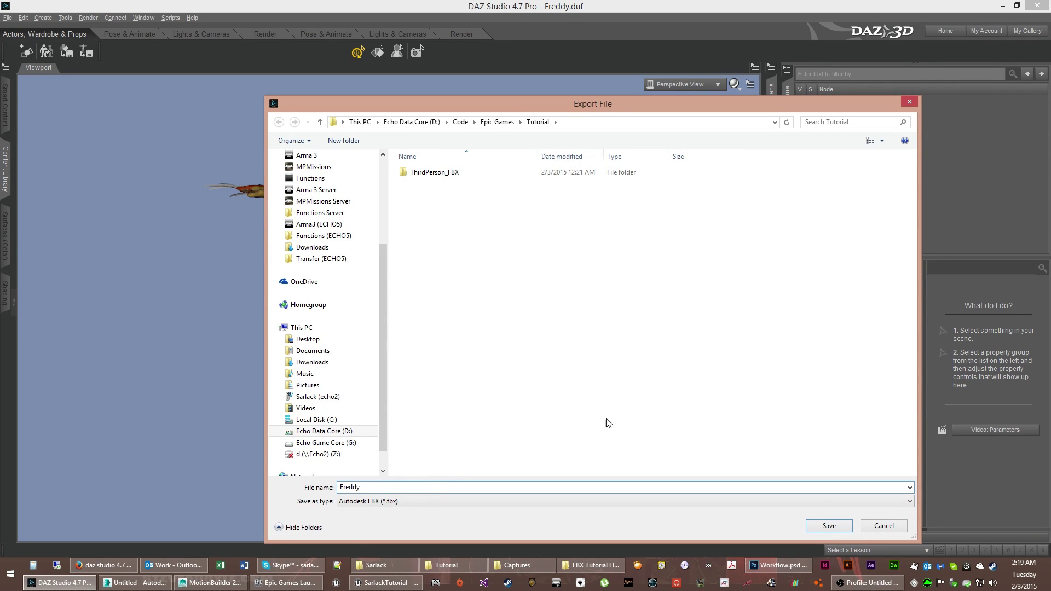
click(829, 526)
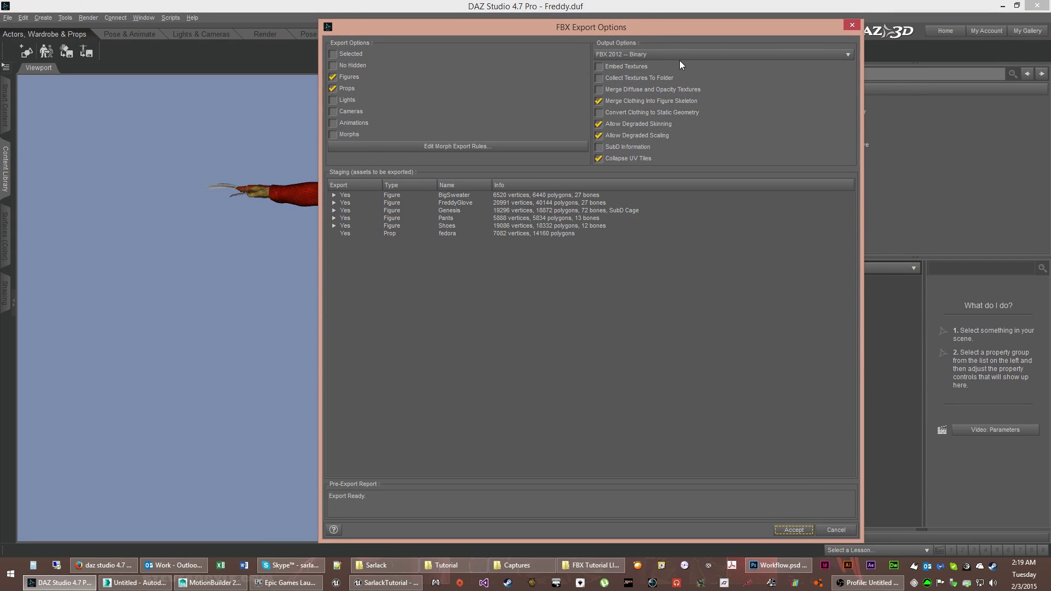
Export the FBX in FBX 2014 -- Binary format with textures collected to a folder and degraded skinning disallowed.
click(643, 55)
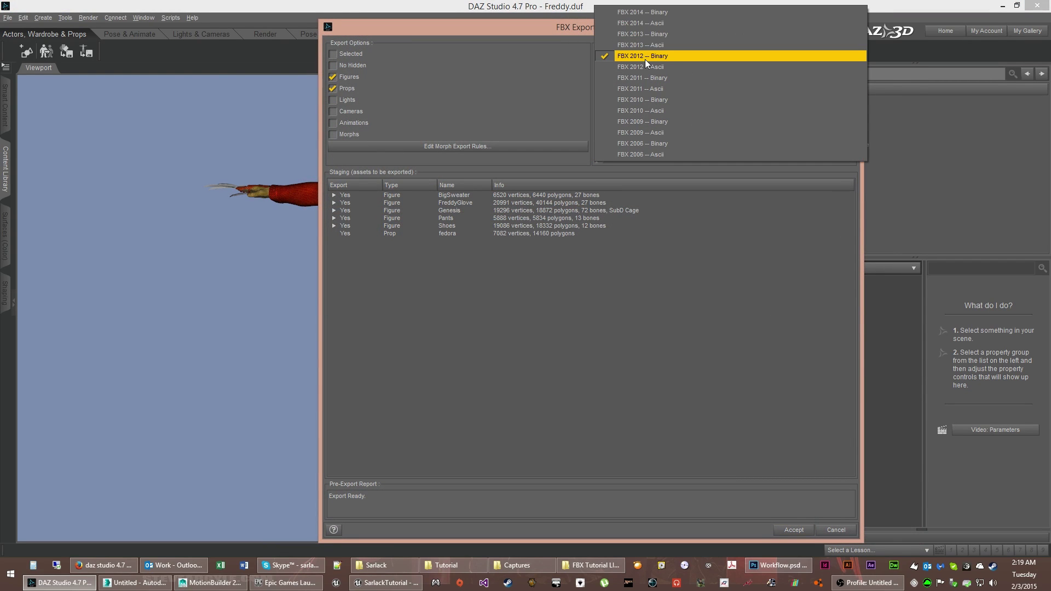
click(650, 13)
click(622, 78)
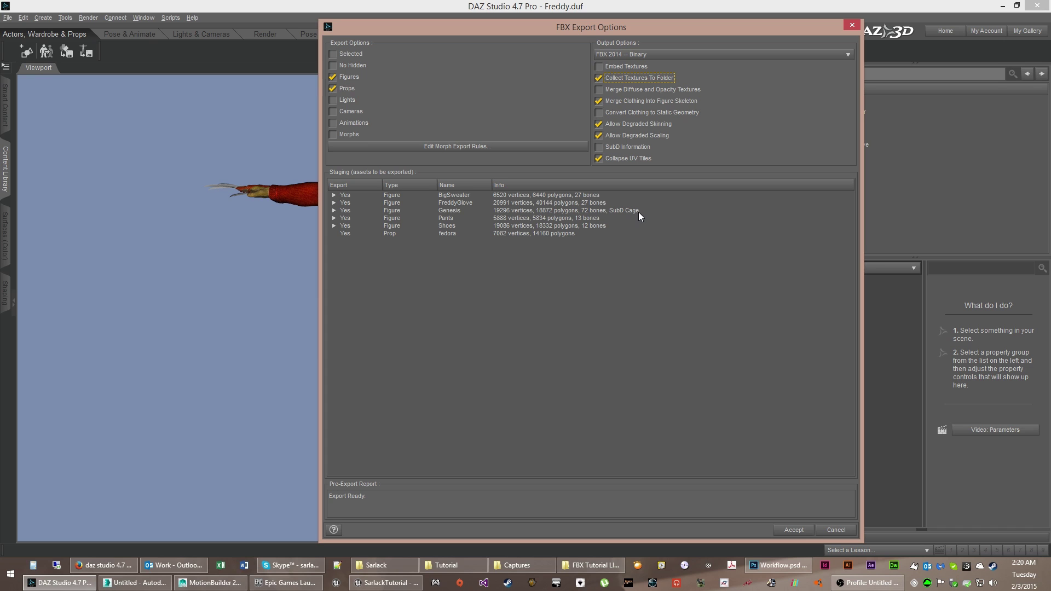
click(620, 79)
click(621, 79)
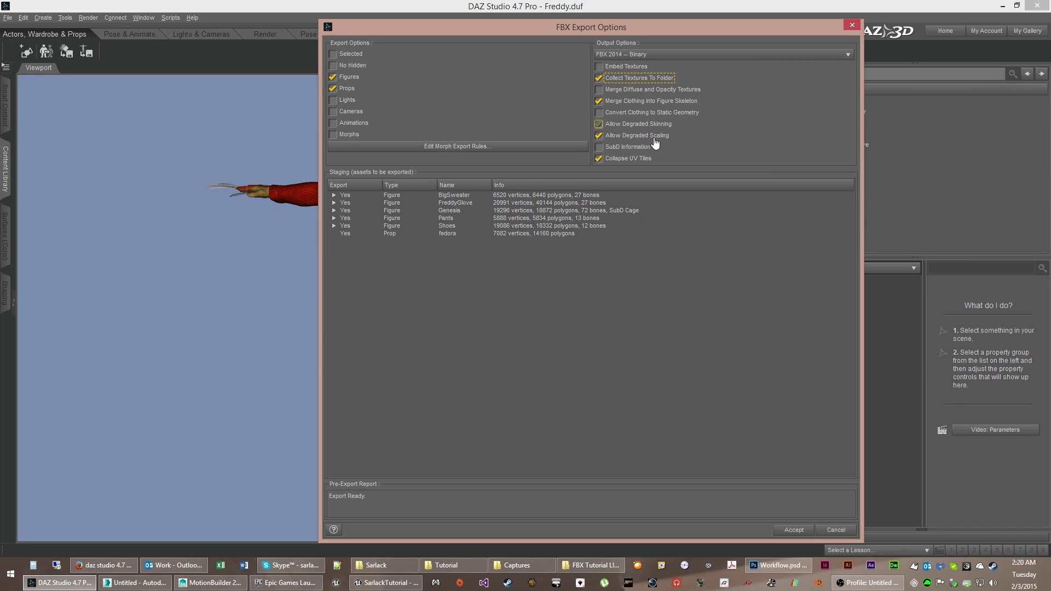
click(793, 530)
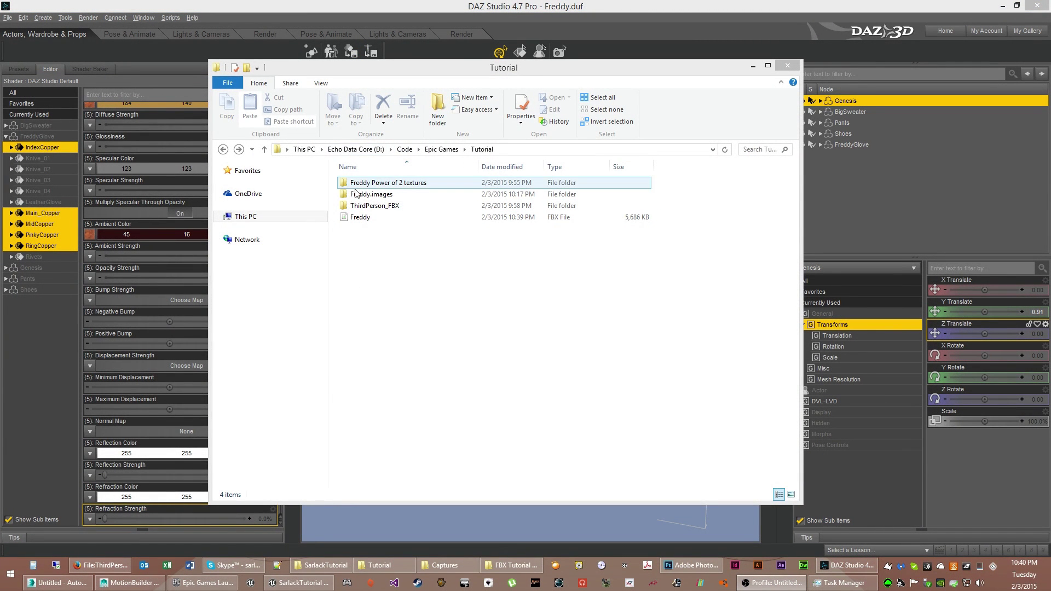
Check the exported Freddy FBX file and the texture dimensions in Freddy.images, and return to the Tutorial folder.
click(360, 219)
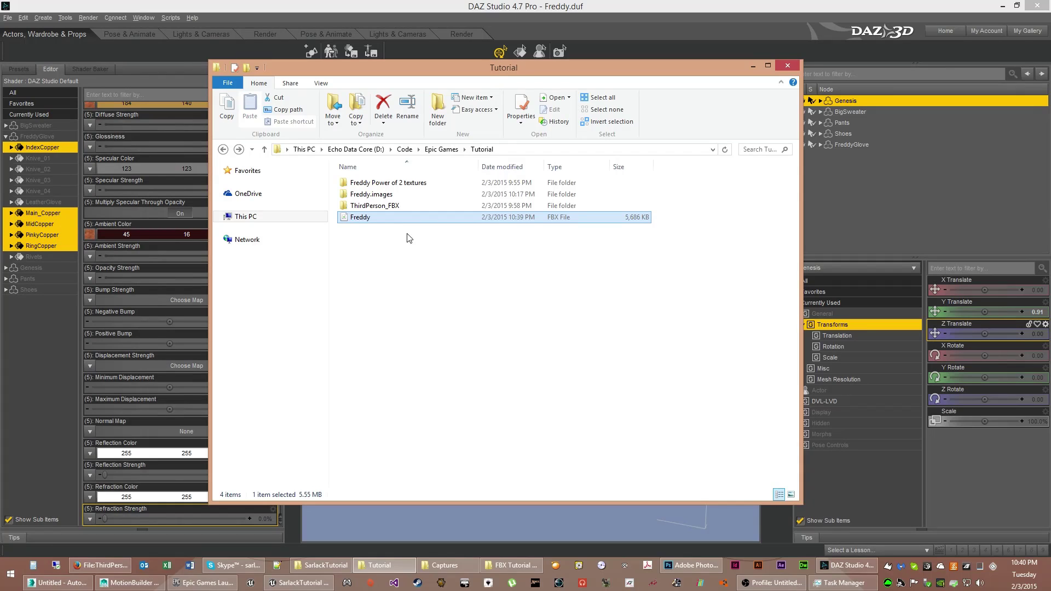
click(383, 196)
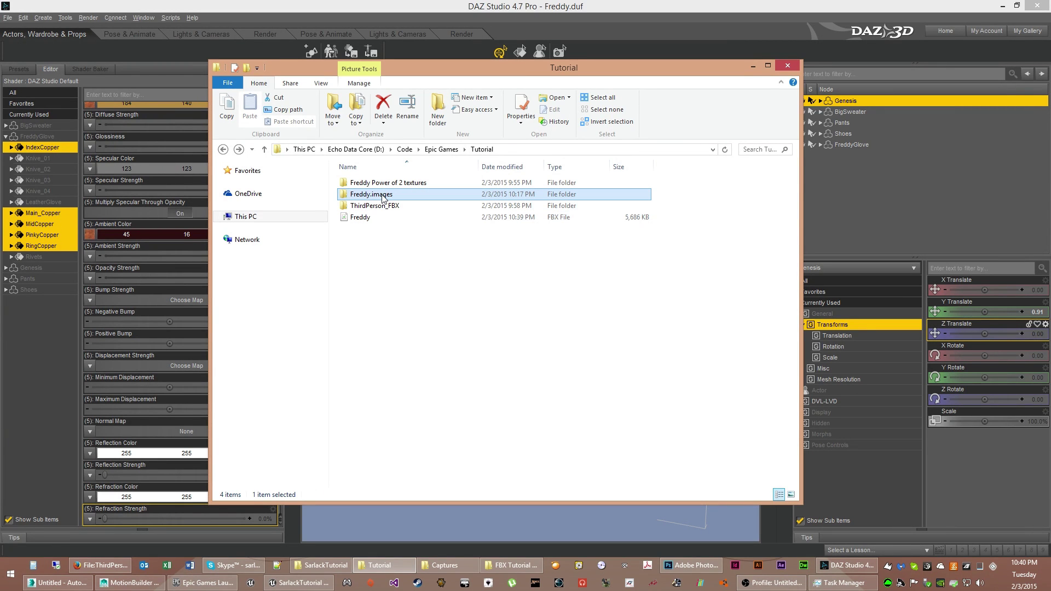
double_click(383, 196)
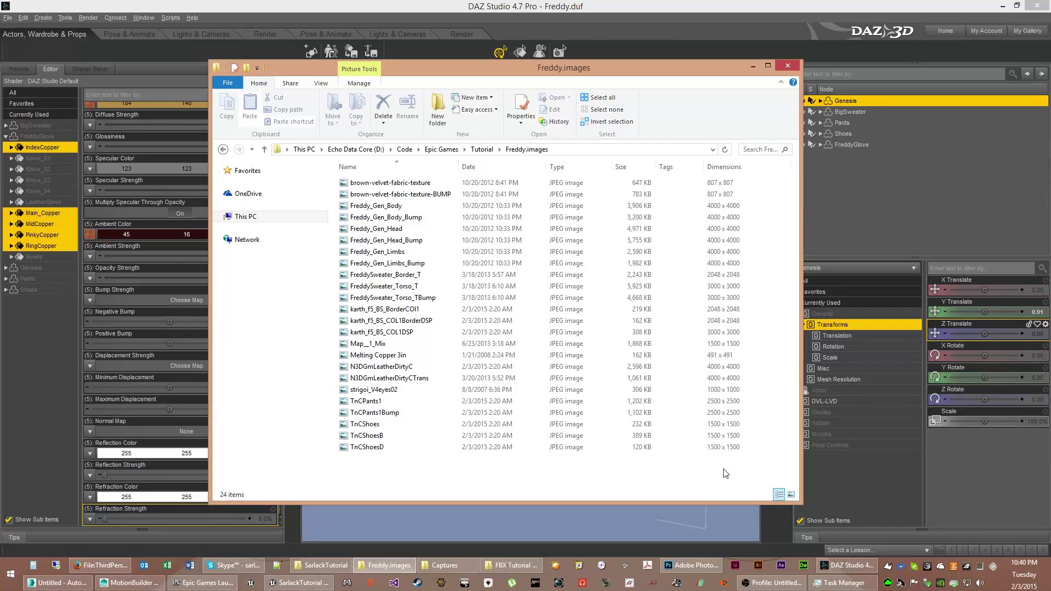
key(alt+Left)
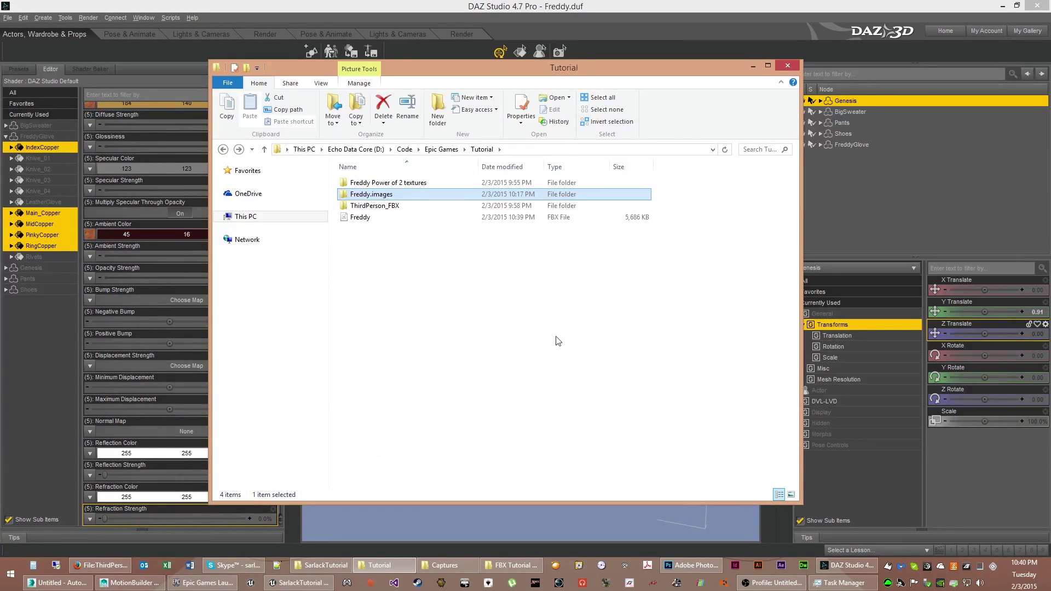
Copy all textures from Freddy Power of 2 textures into Freddy.images, replacing the files with the same names.
double_click(409, 181)
drag(778, 466, 361, 158)
key(ctrl+c)
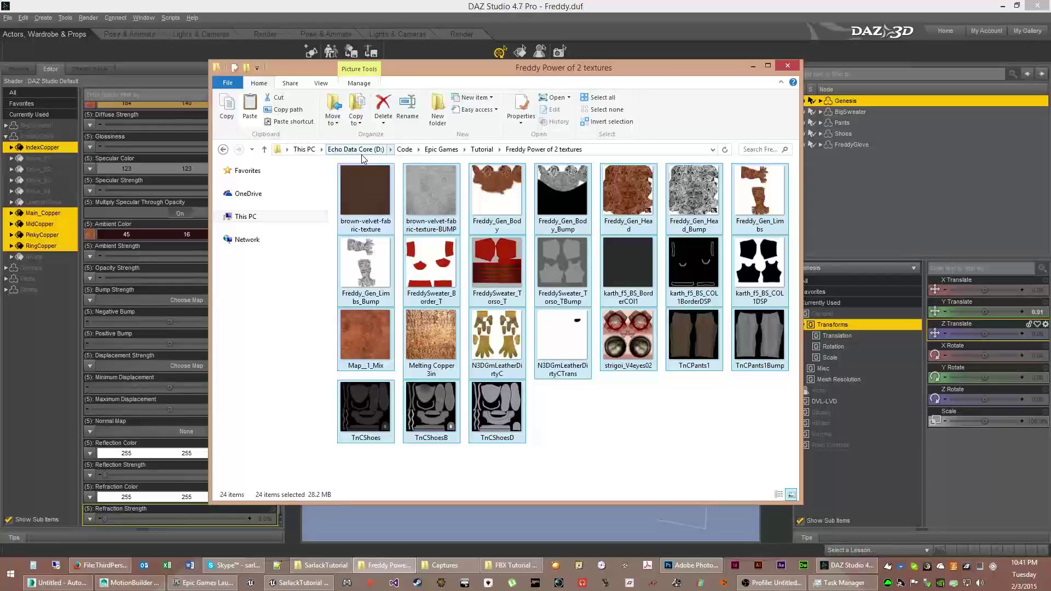
key(alt+Left)
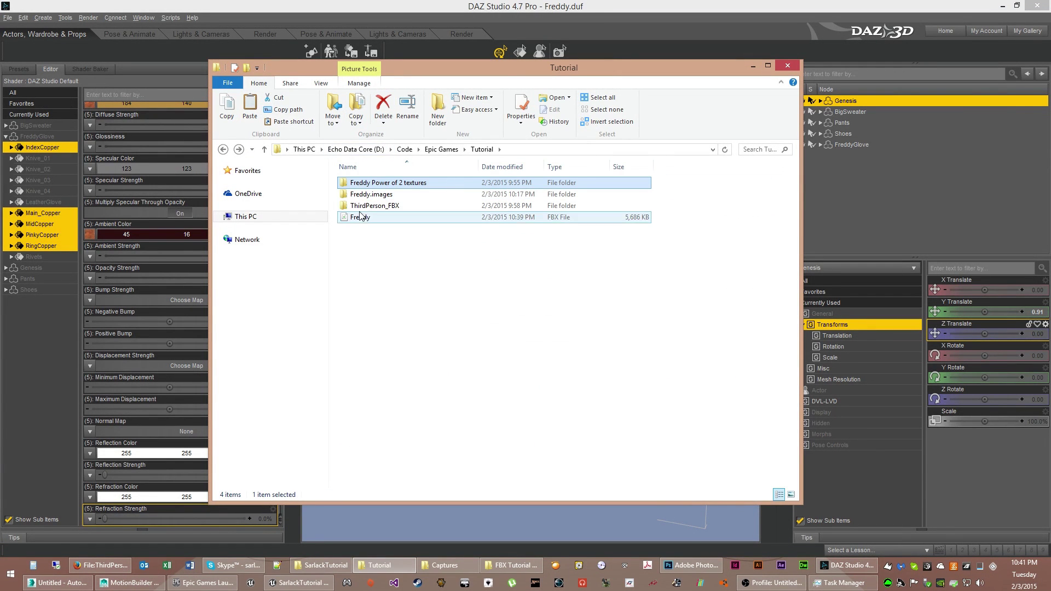
double_click(382, 196)
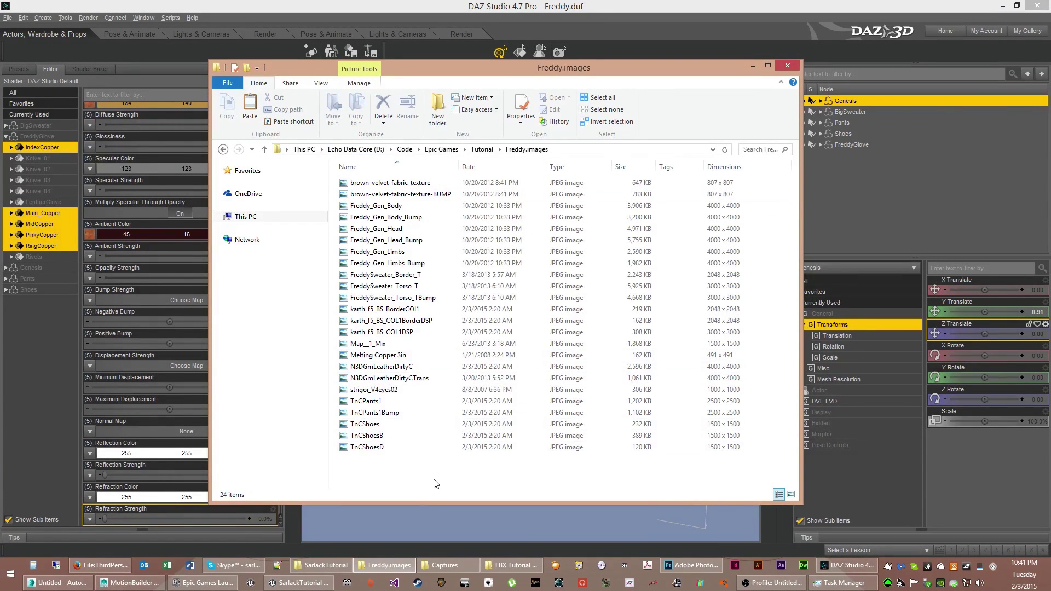
key(ctrl+v)
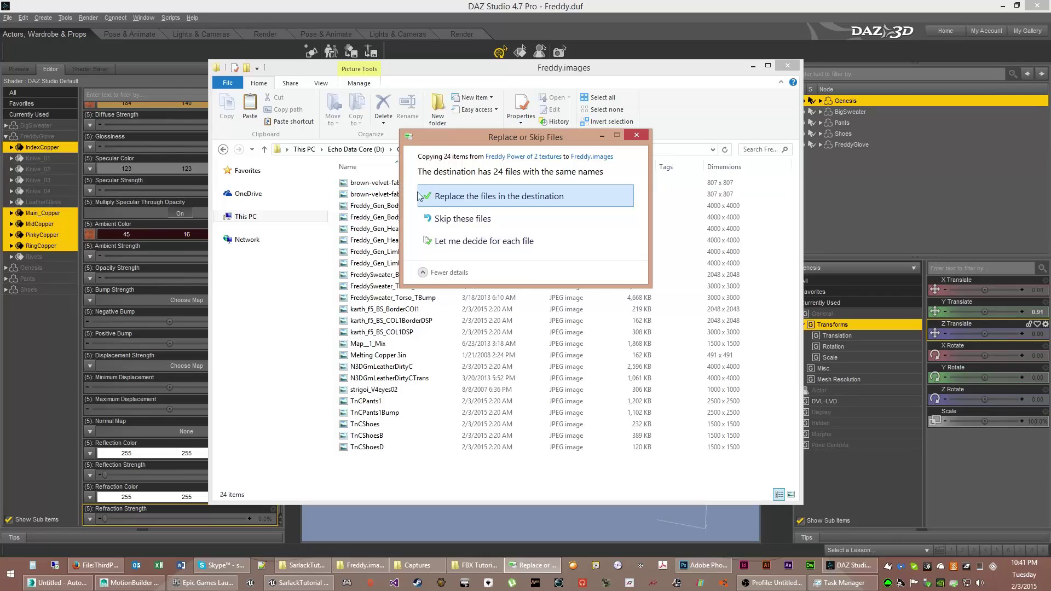
click(469, 200)
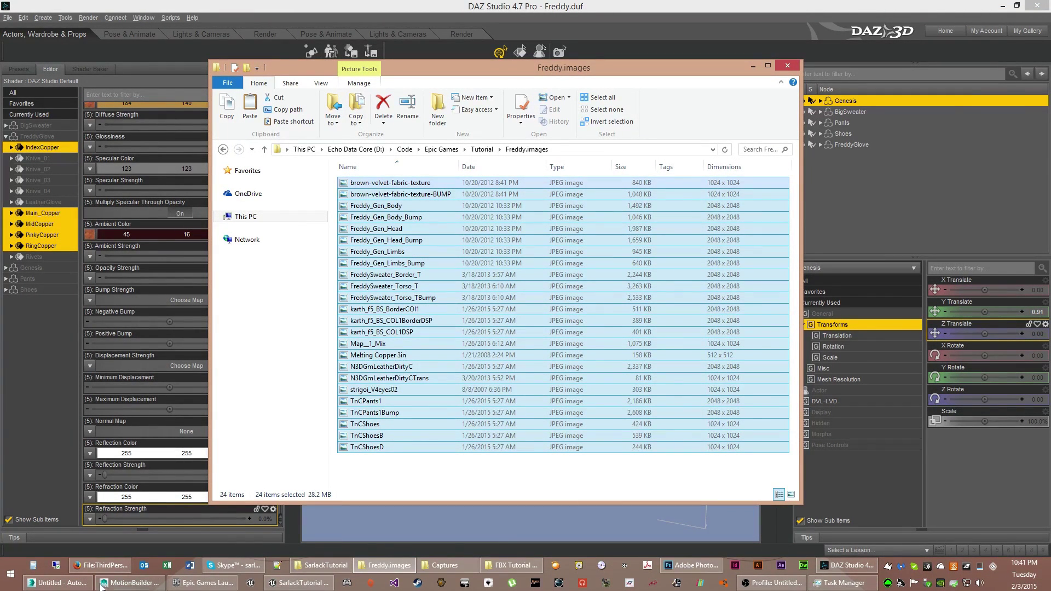
Switch to 3ds Max and import the Freddy FBX file from the Tutorial folder with file units converted to centimeters.
click(58, 582)
click(8, 7)
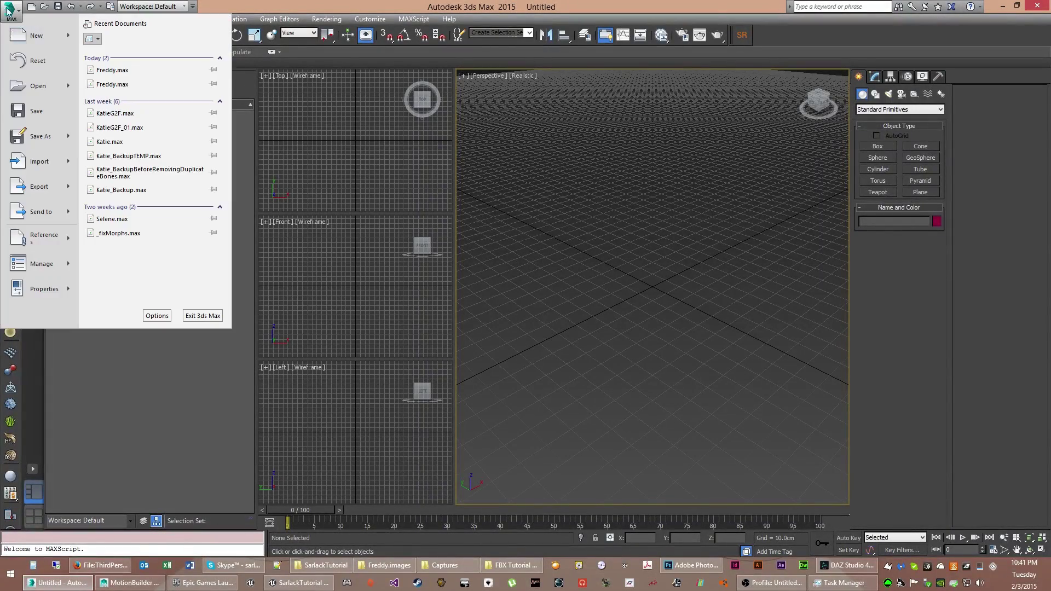
click(28, 164)
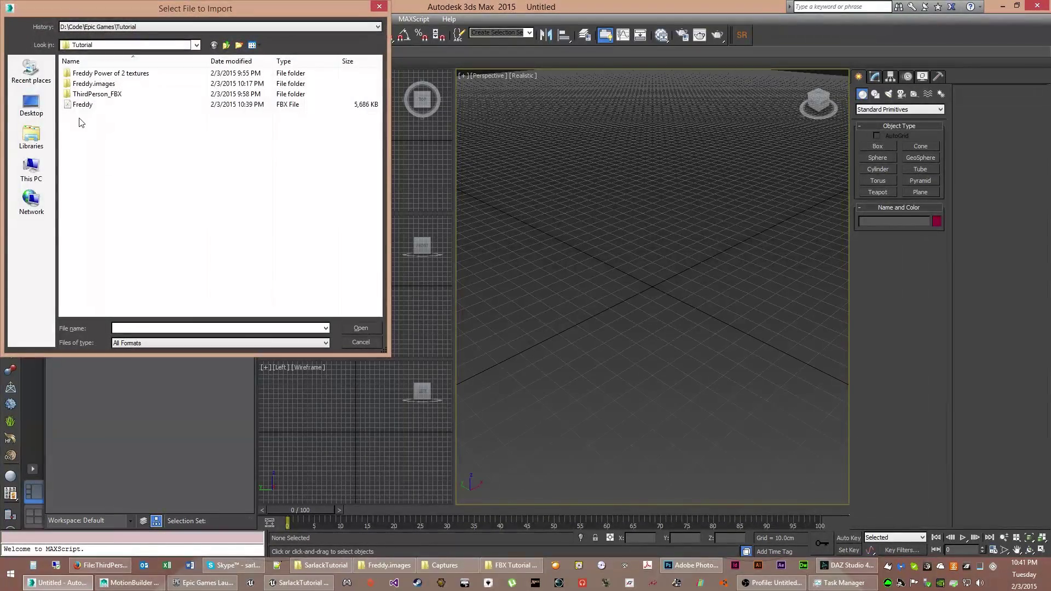
double_click(82, 105)
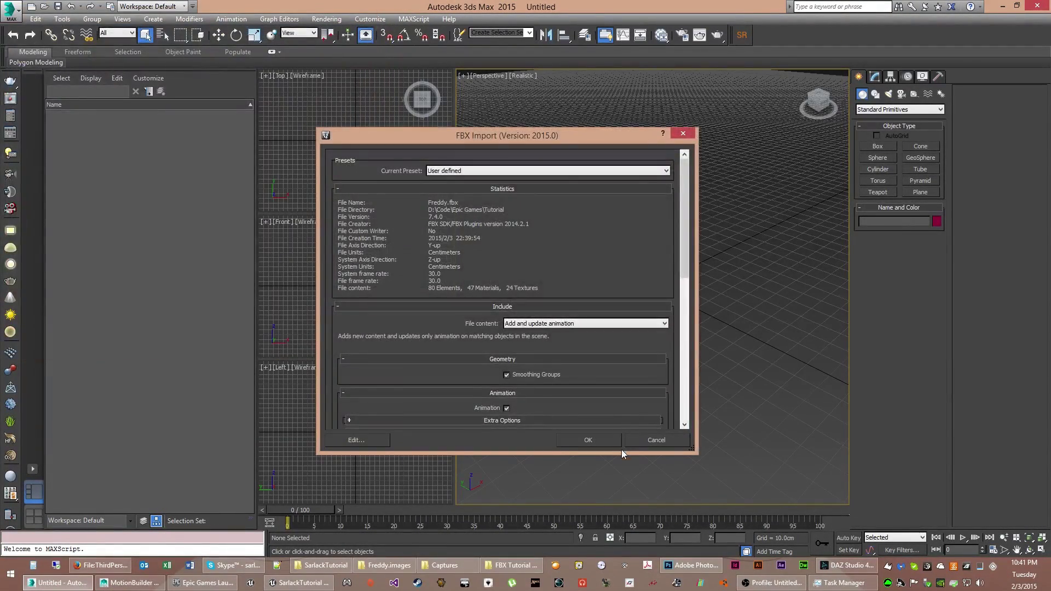
drag(683, 193, 515, 362)
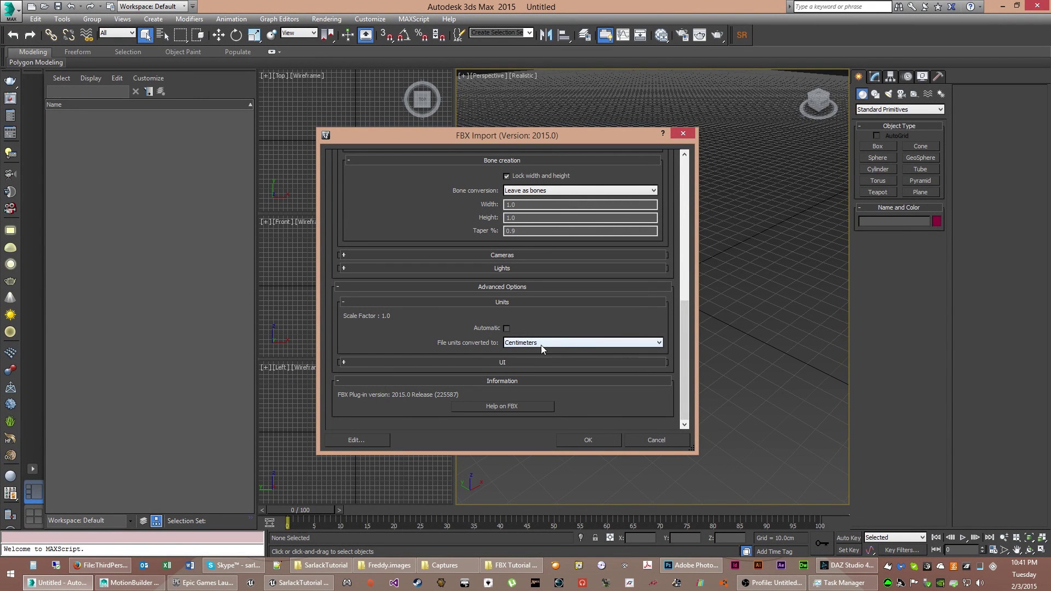
click(595, 441)
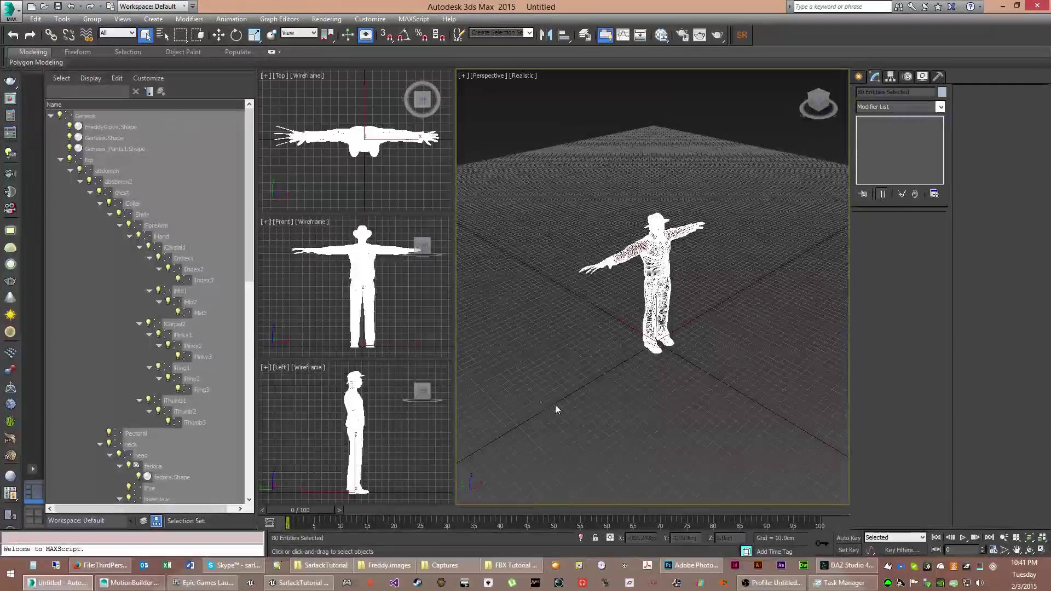
Collapse the hip bone hierarchy, clear the selection and rename the Genesis.Shape body mesh to Freddy.Shape.
click(60, 160)
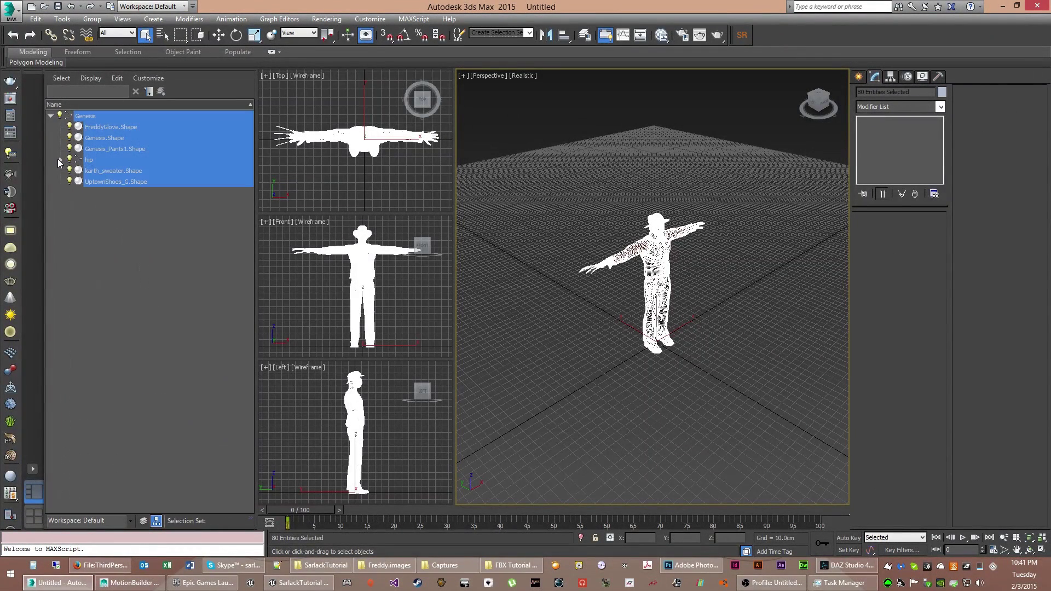
click(202, 223)
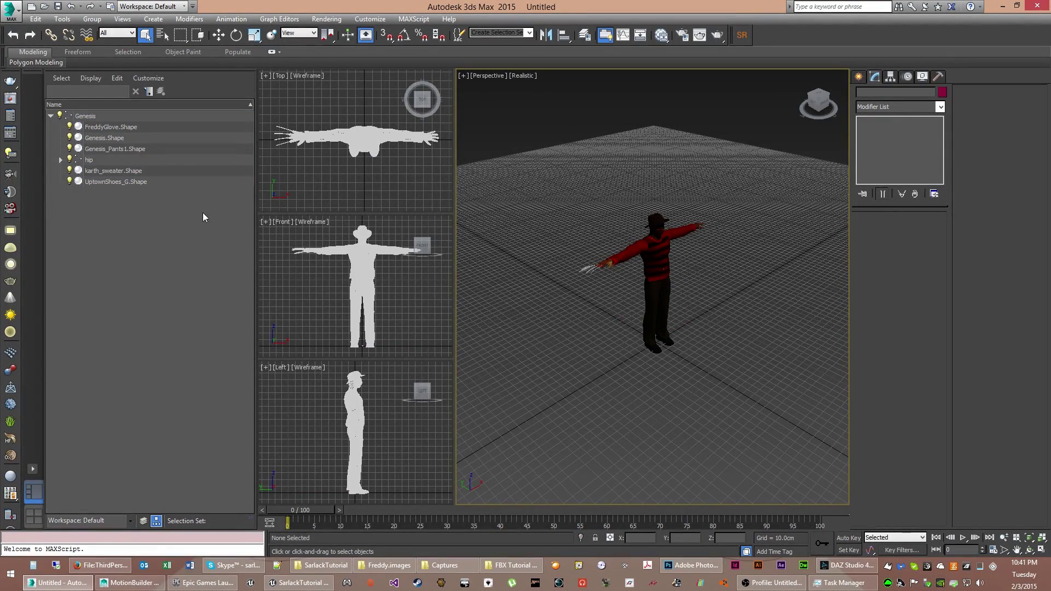
click(107, 138)
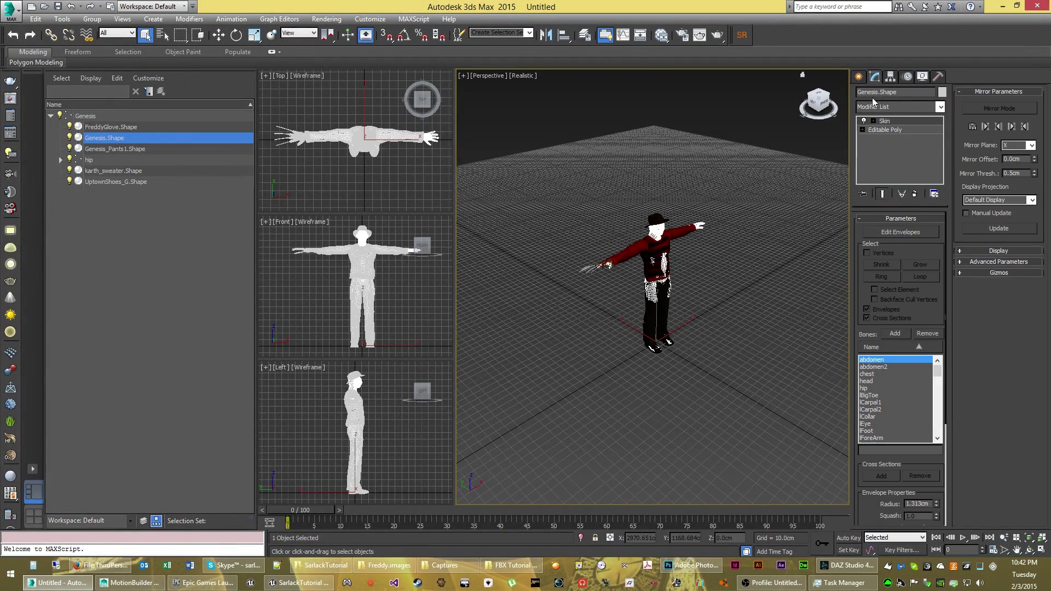
double_click(867, 92)
text(Freddy)
key(Return)
Rename Genesis_Pants1.Shape to Pants.Shape and karth_sweater.Shape to Sweater.Shape.
click(109, 149)
click(878, 92)
key(BackSpace)
key(Return)
click(113, 171)
drag(878, 92, 856, 93)
text(S)
key(Return)
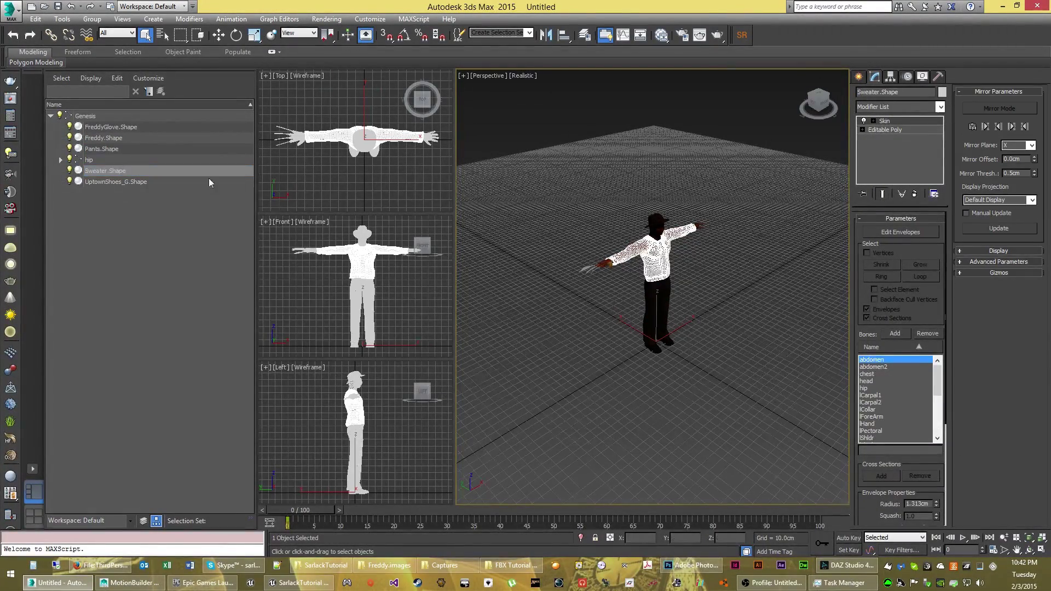
Rename UptownShoes_G.Shape to Shoes.Shape and deselect everything.
click(115, 182)
double_click(875, 92)
text(Shoes)
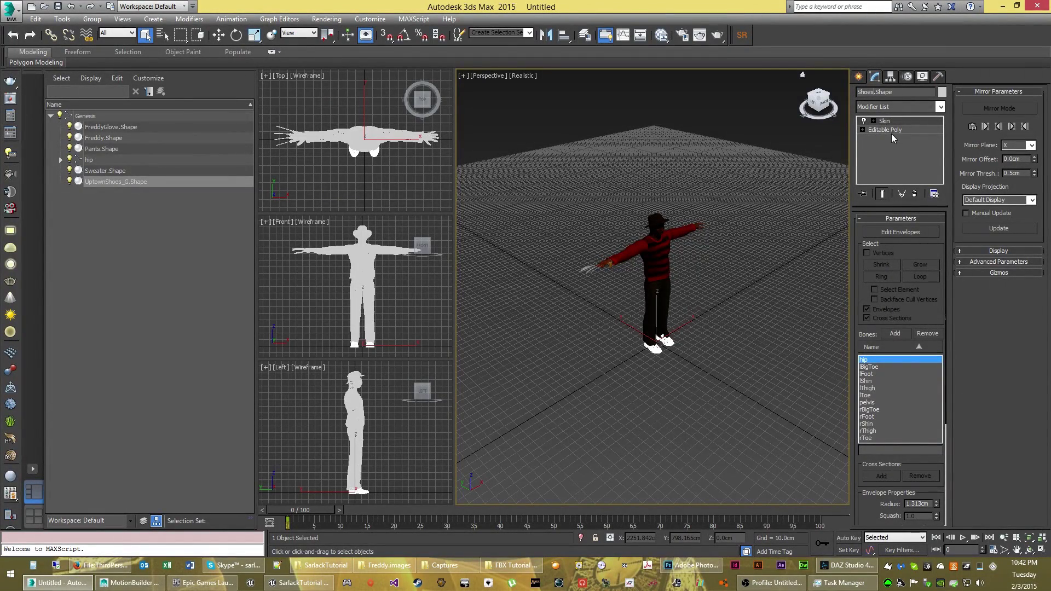
key(Return)
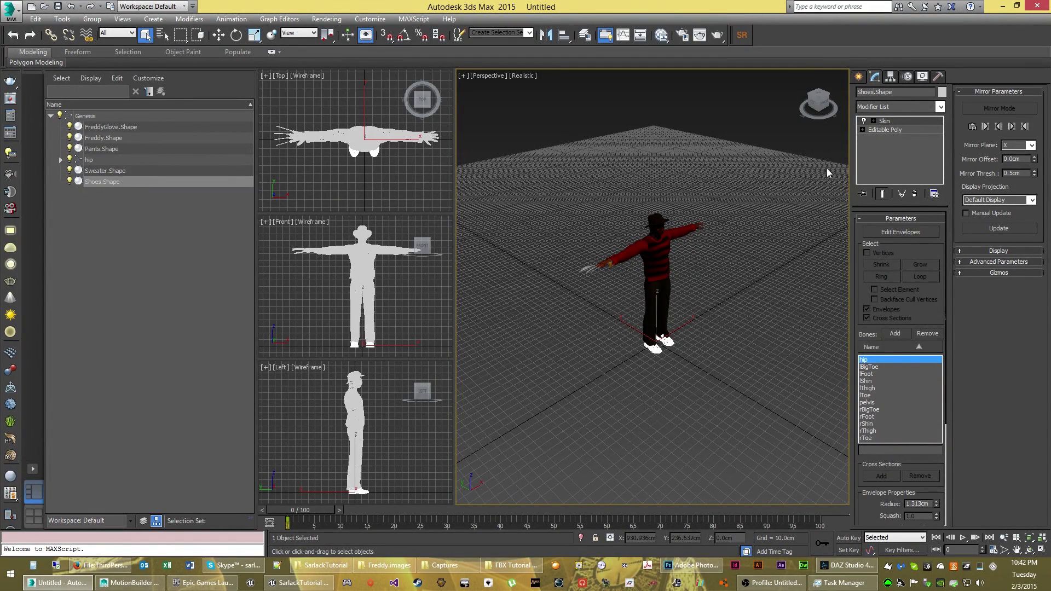
click(612, 372)
click(396, 324)
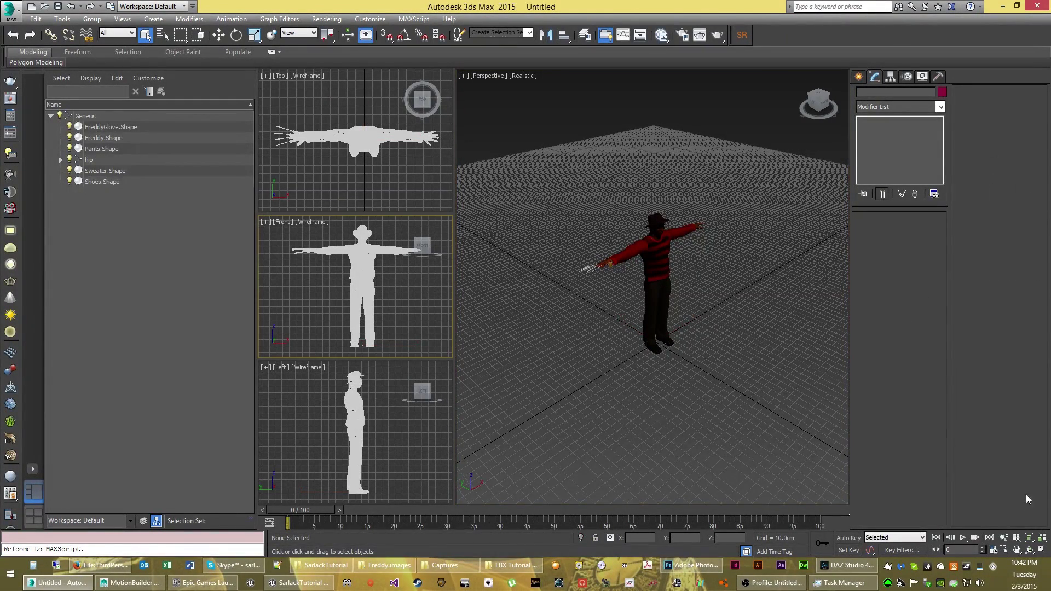
Add an Edit Poly modifier to Freddy.Shape between its Editable Poly base and the Skin modifier.
click(1041, 550)
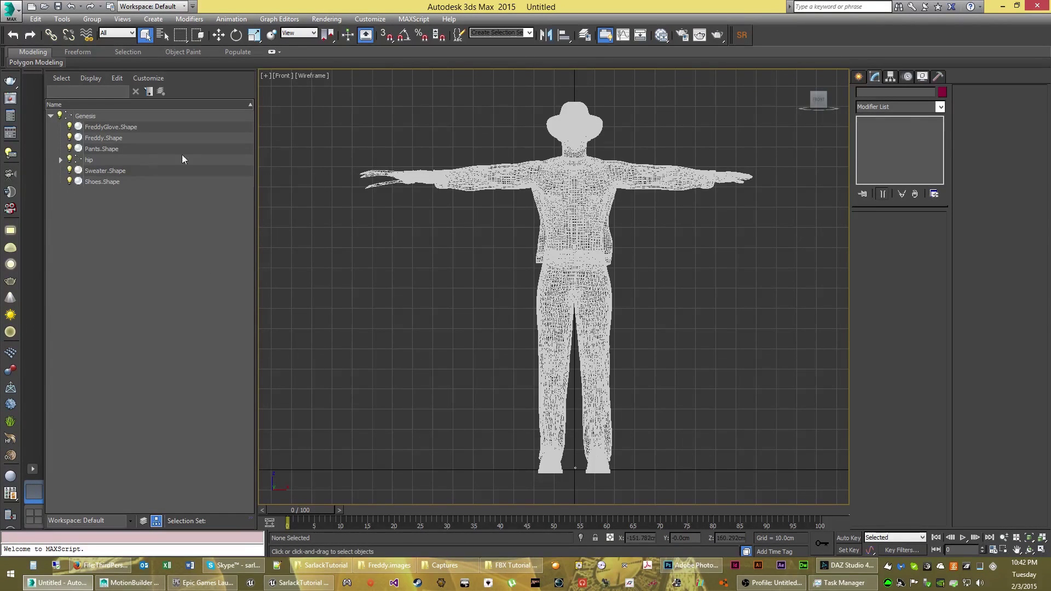
click(97, 140)
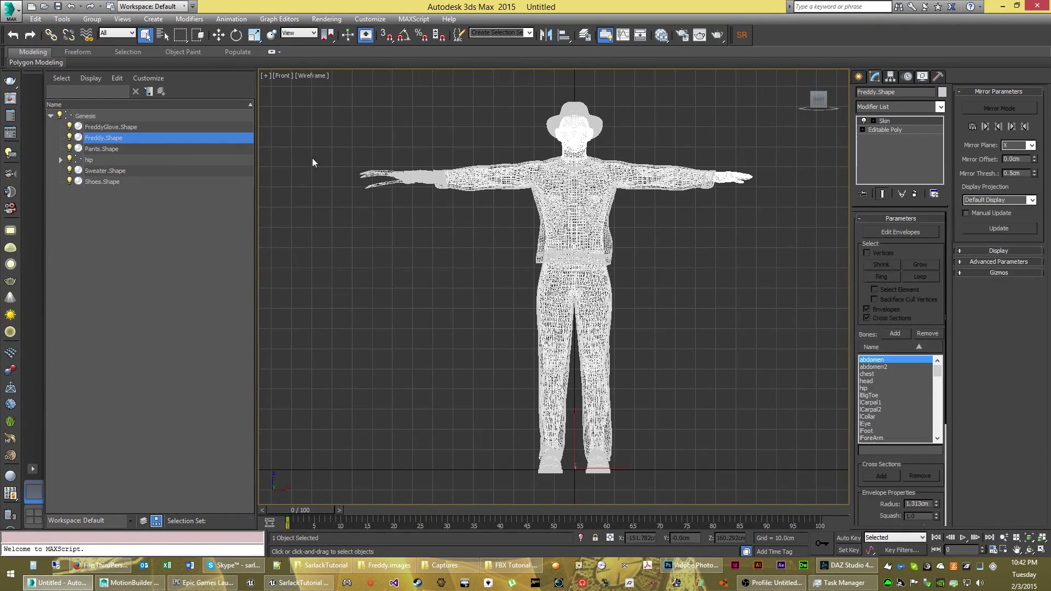
click(880, 128)
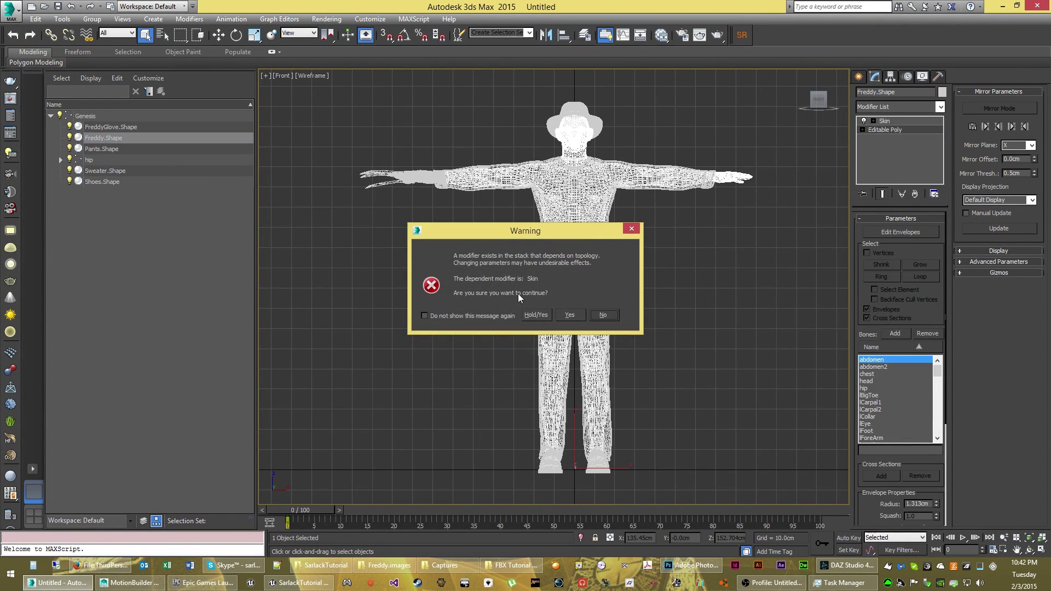
click(535, 312)
click(939, 108)
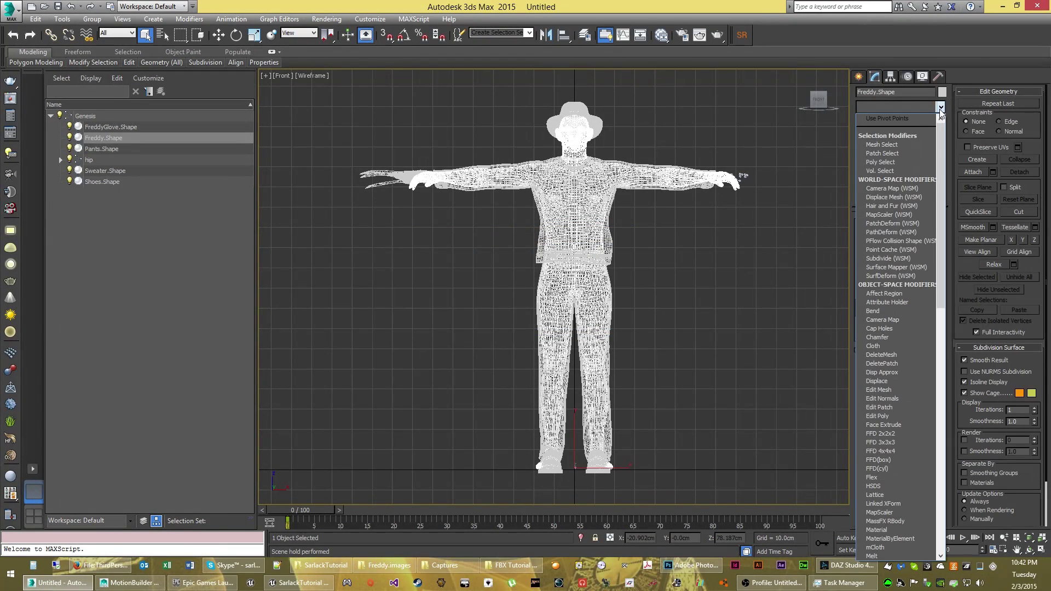
click(904, 416)
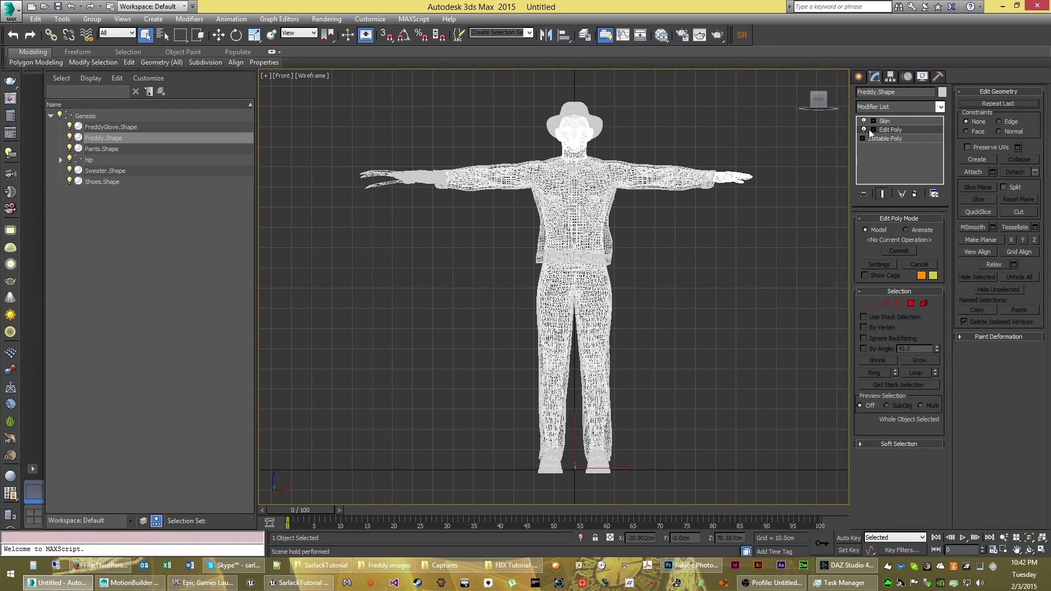
Delete the Freddy.Shape polygons covered by the sweater, pants, shoes and glove, including the torso, legs, arms and gloved hand.
click(874, 130)
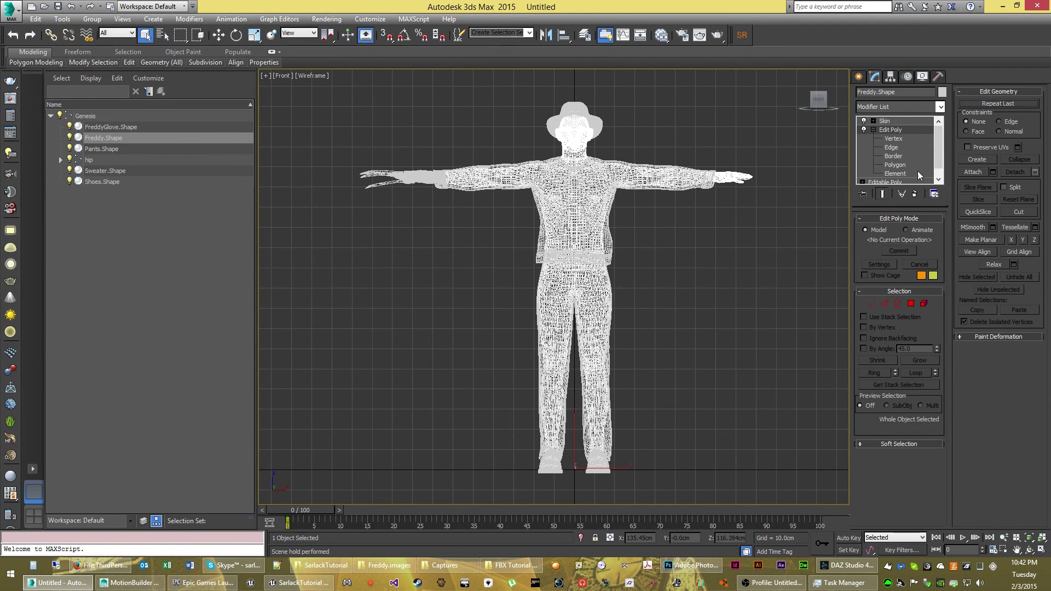
click(901, 165)
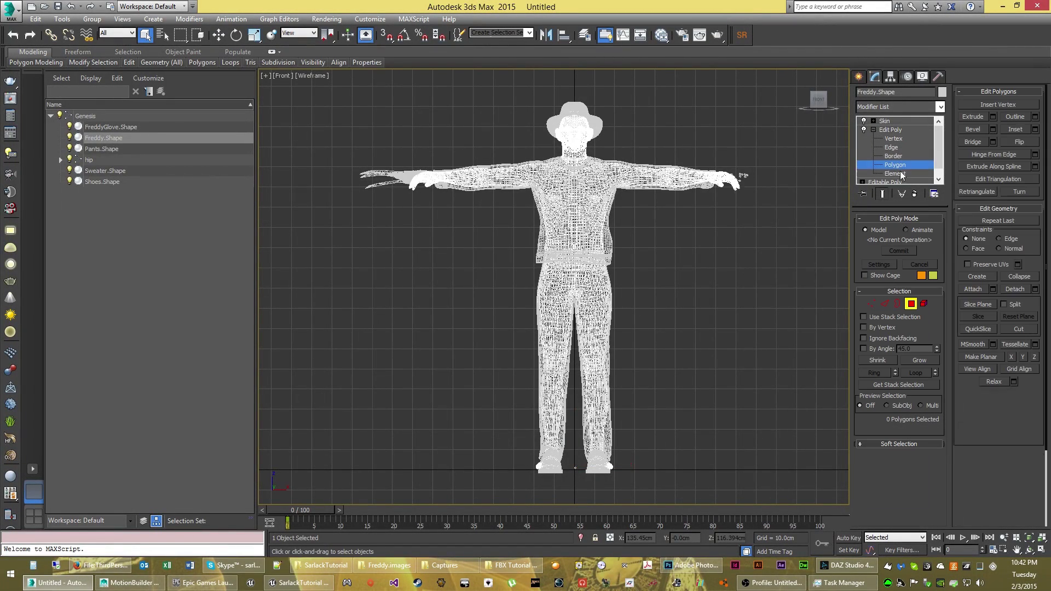
drag(650, 482, 470, 173)
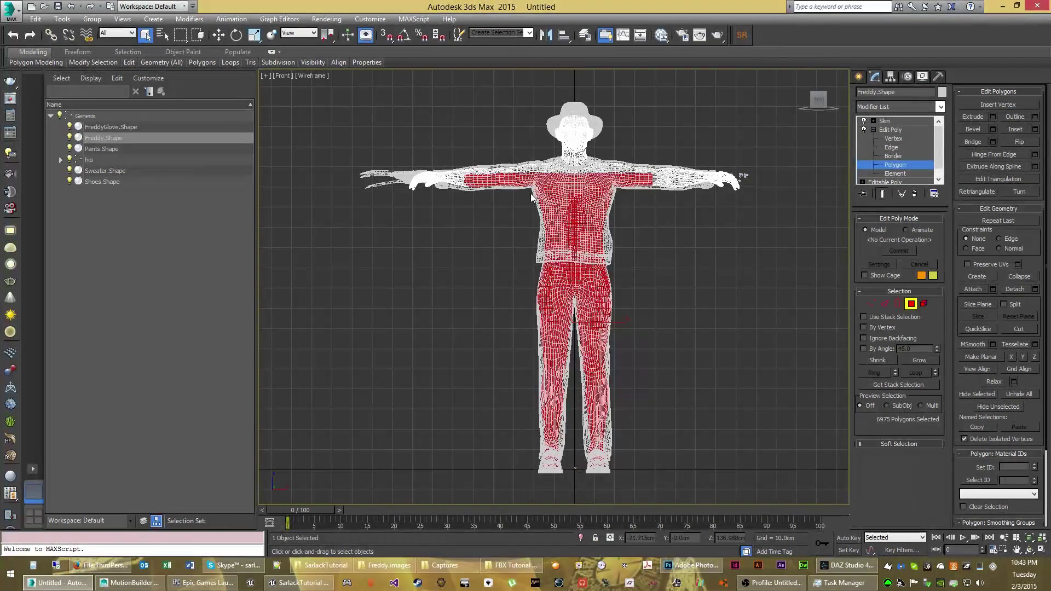
ctrl+drag(535, 191, 399, 151)
ctrl+drag(616, 192, 705, 151)
click(715, 248)
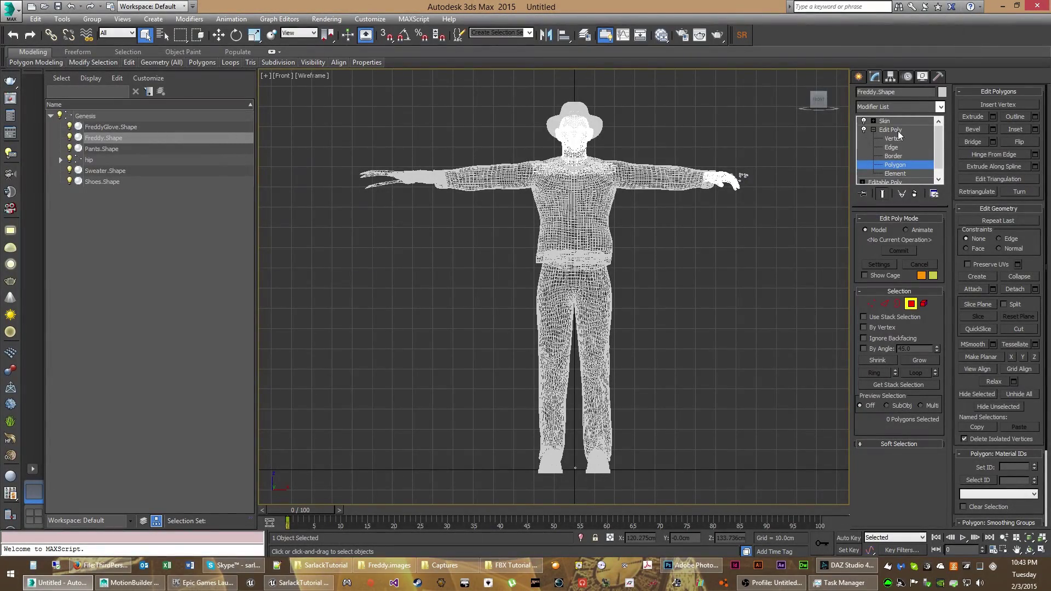
Hide the head element of Freddy.Shape and clear away the mouth-interior elements behind it.
click(895, 173)
click(575, 131)
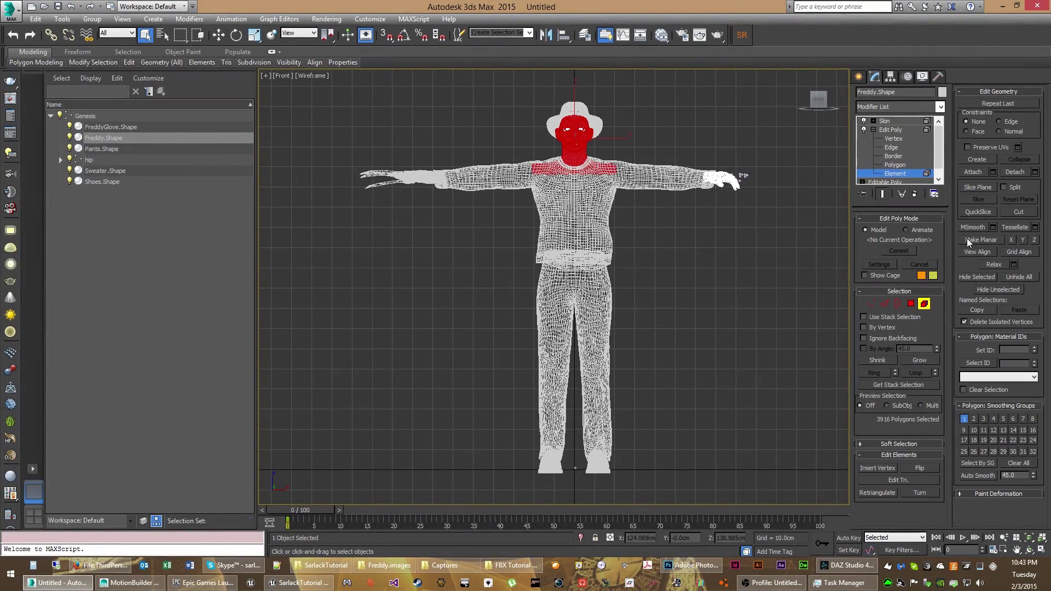
click(971, 276)
scroll(641, 215, up, 6)
drag(694, 405, 480, 270)
click(977, 277)
Clear away the eyelash element over the eye, unhide all elements of Freddy.Shape and deselect the mesh.
click(476, 149)
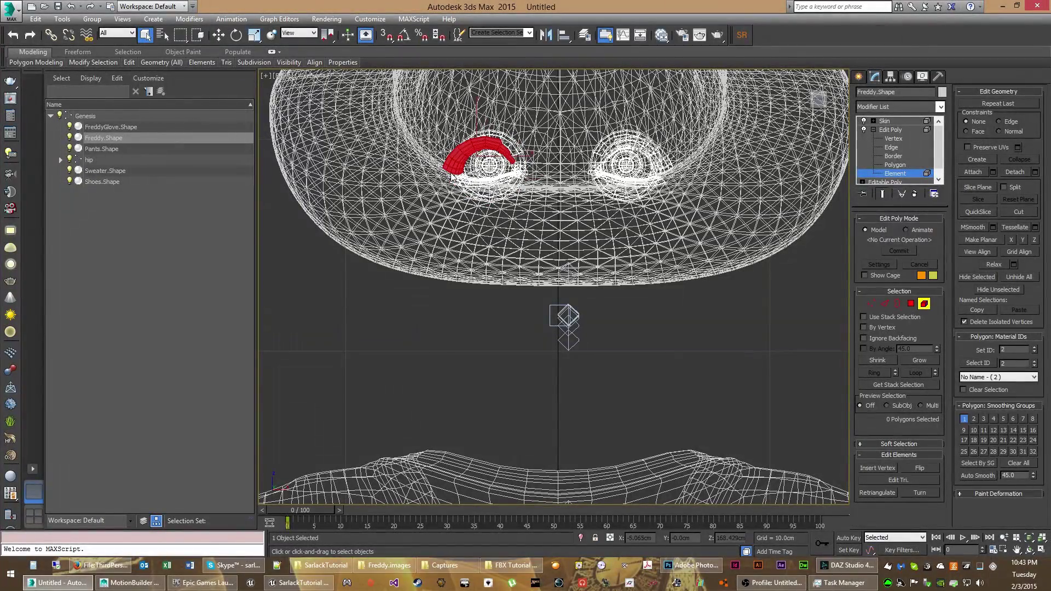
key(alt+h)
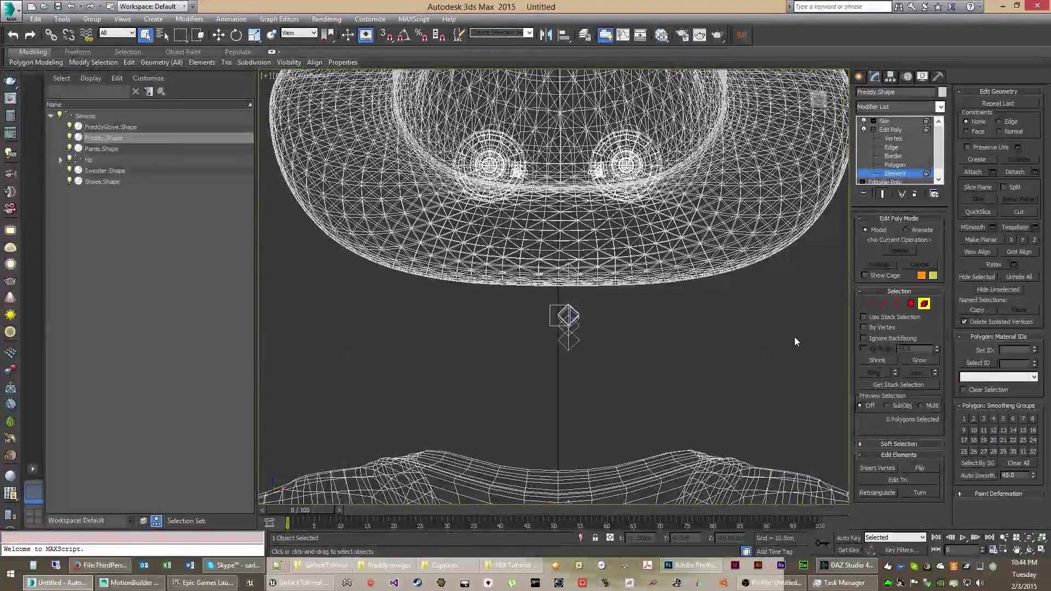
click(1017, 274)
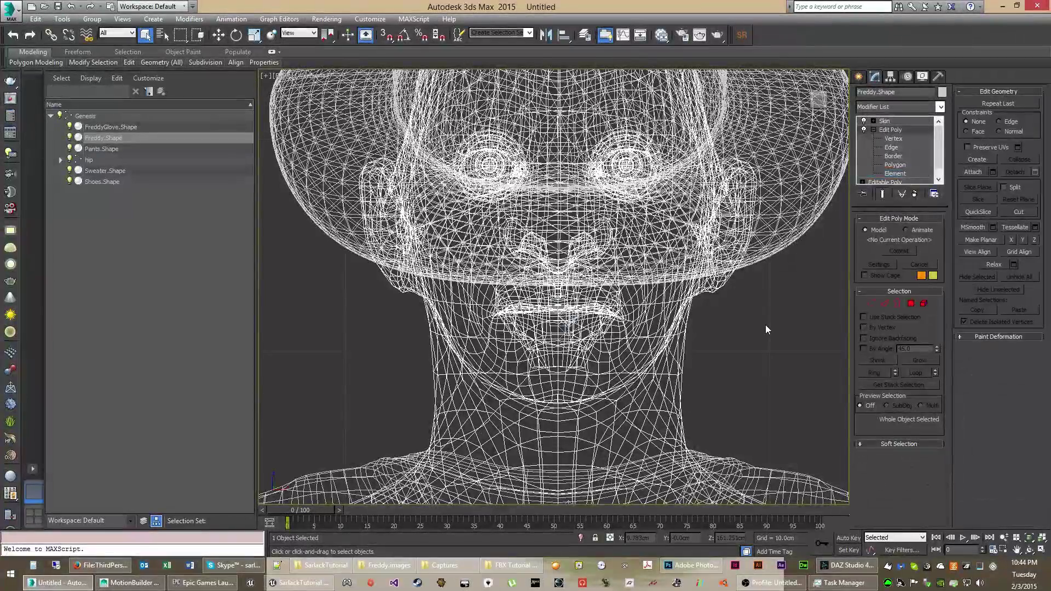
click(765, 325)
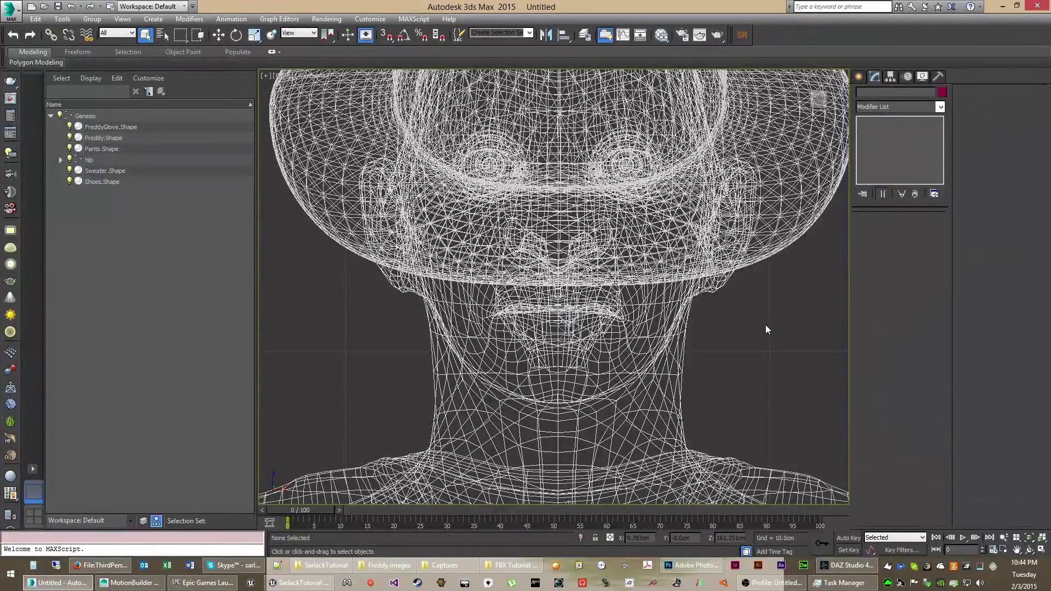
Expand the hip bone hierarchy and reparent fedora.Shape from the fedora dummy directly to Genesis.
click(60, 160)
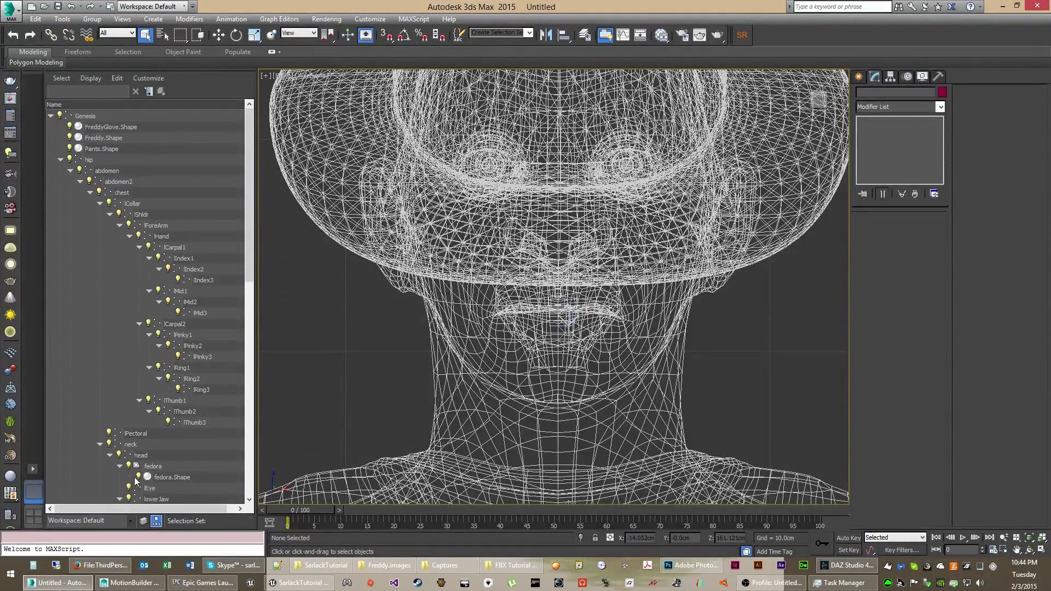
click(162, 478)
drag(113, 142, 86, 117)
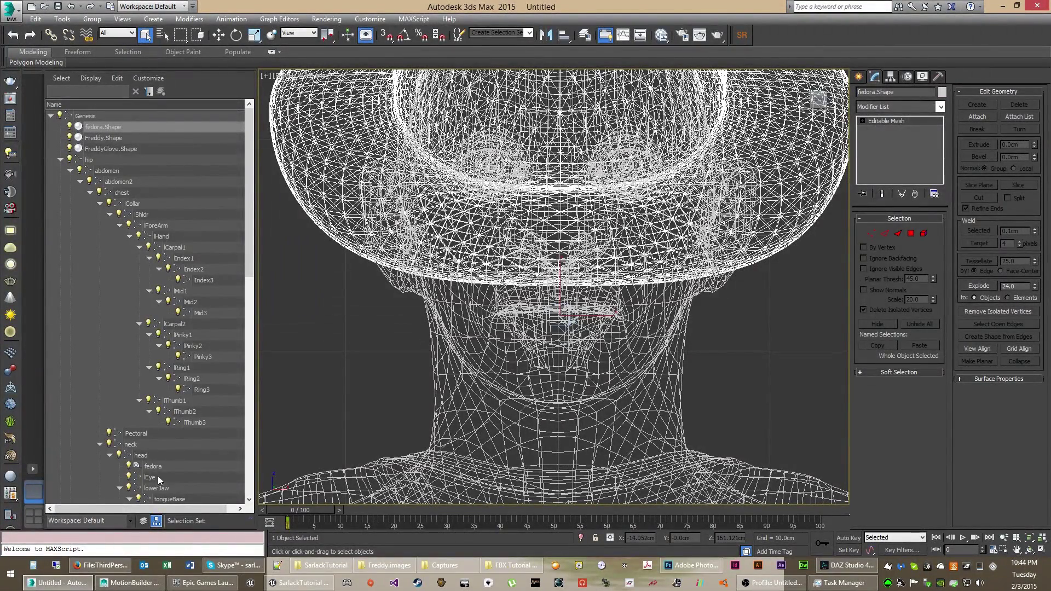
Delete the fedora dummy, the lowerJaw bone with its whole tongue chain, and the upperJaw bone.
click(170, 468)
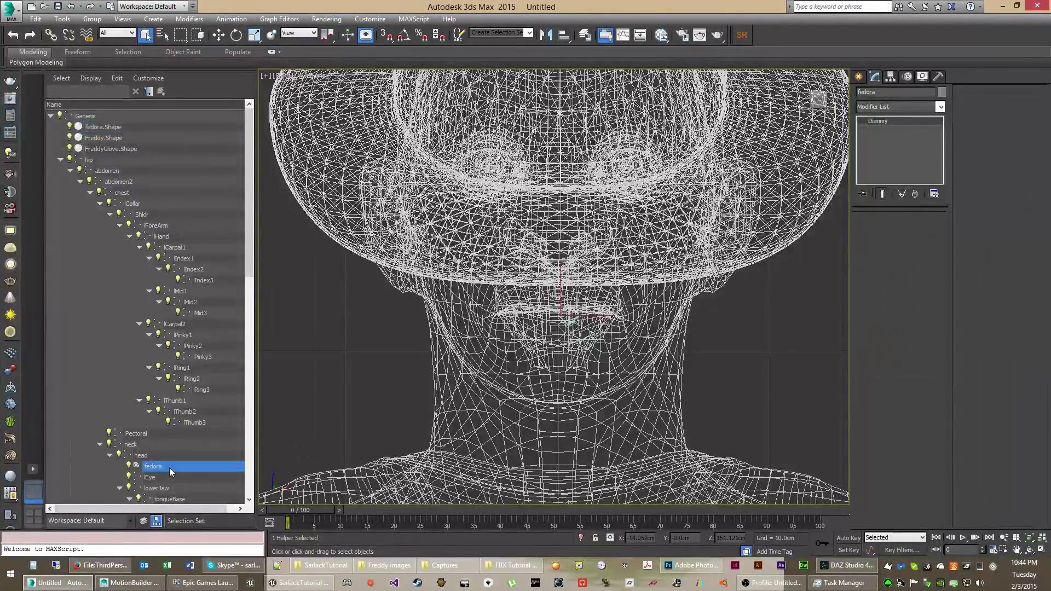
scroll(180, 416, down, 7)
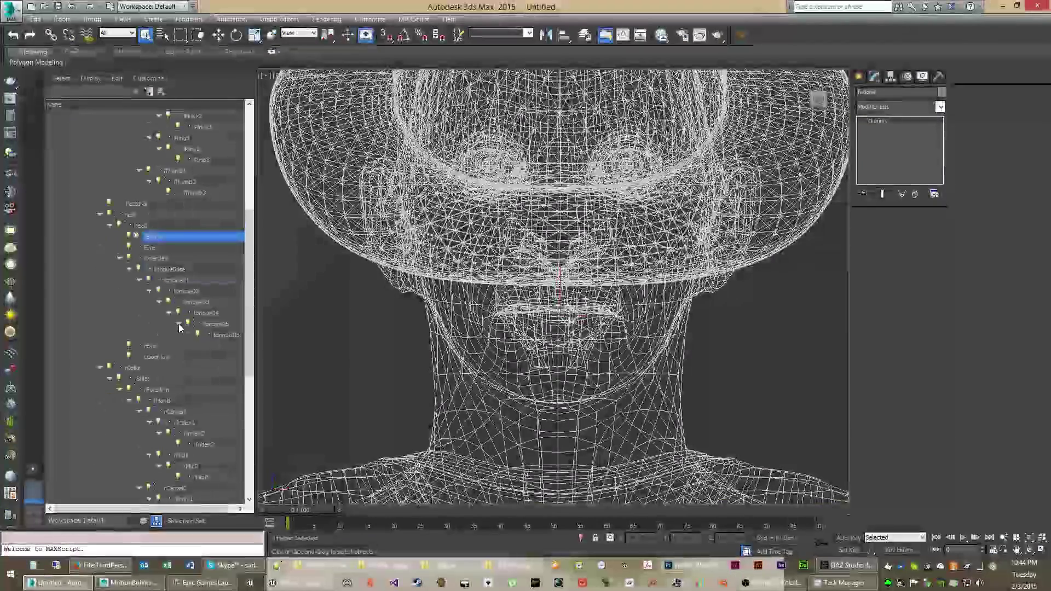
ctrl+click(166, 258)
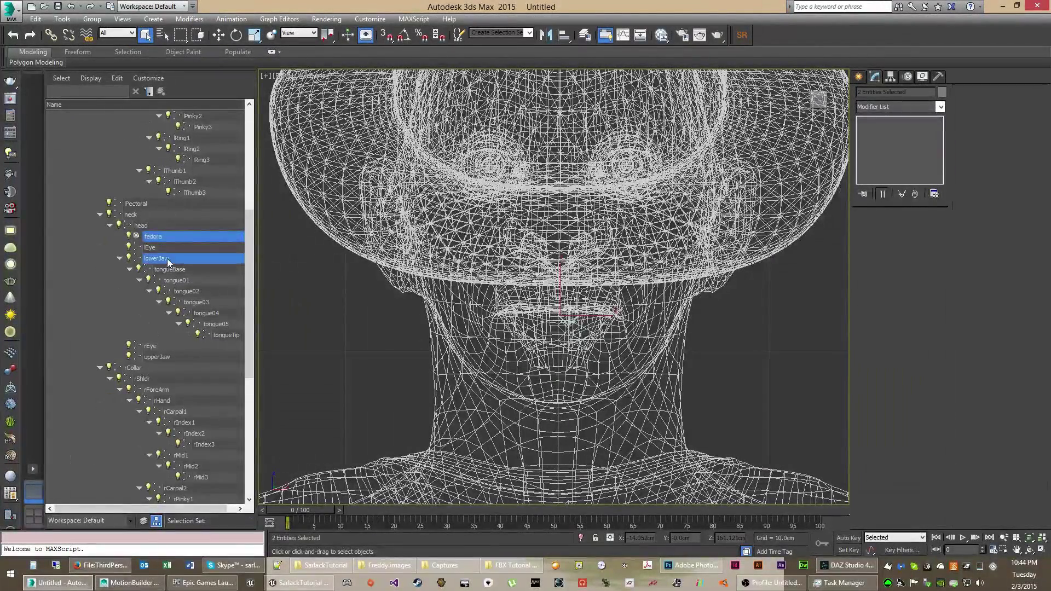
shift+click(220, 336)
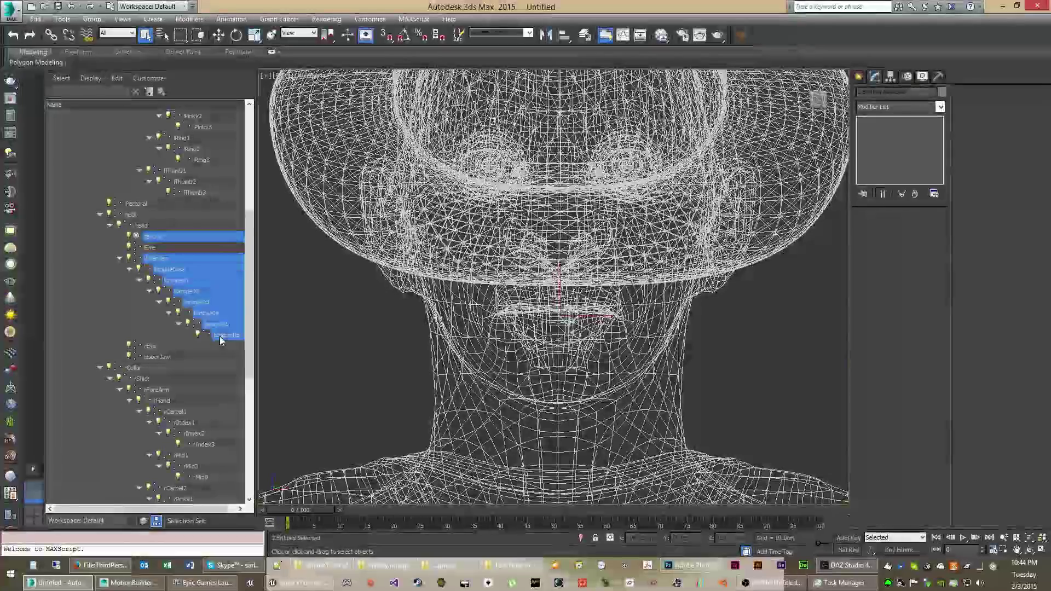
ctrl+click(151, 356)
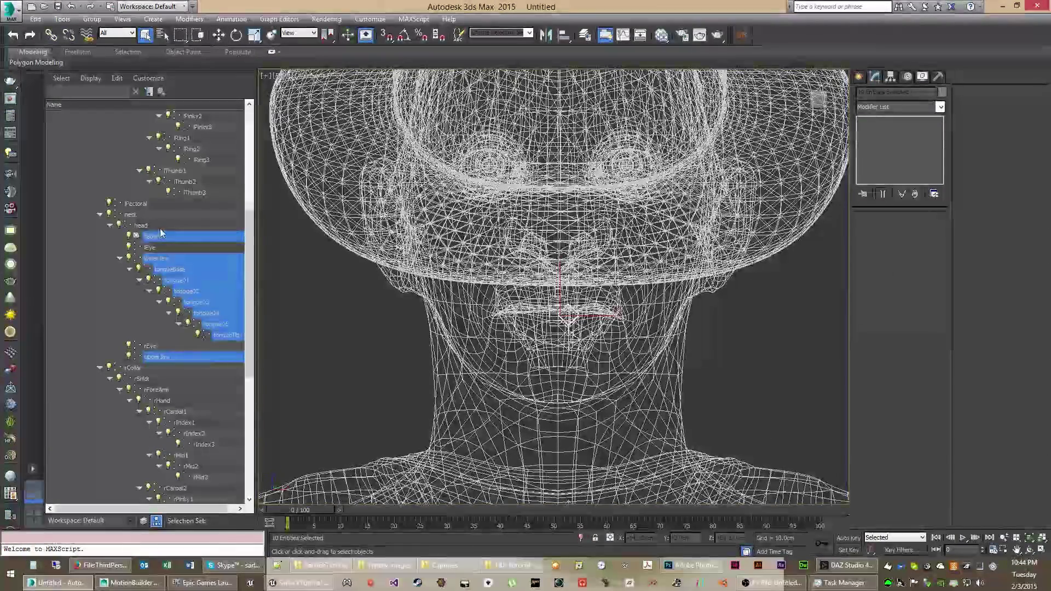
key(Delete)
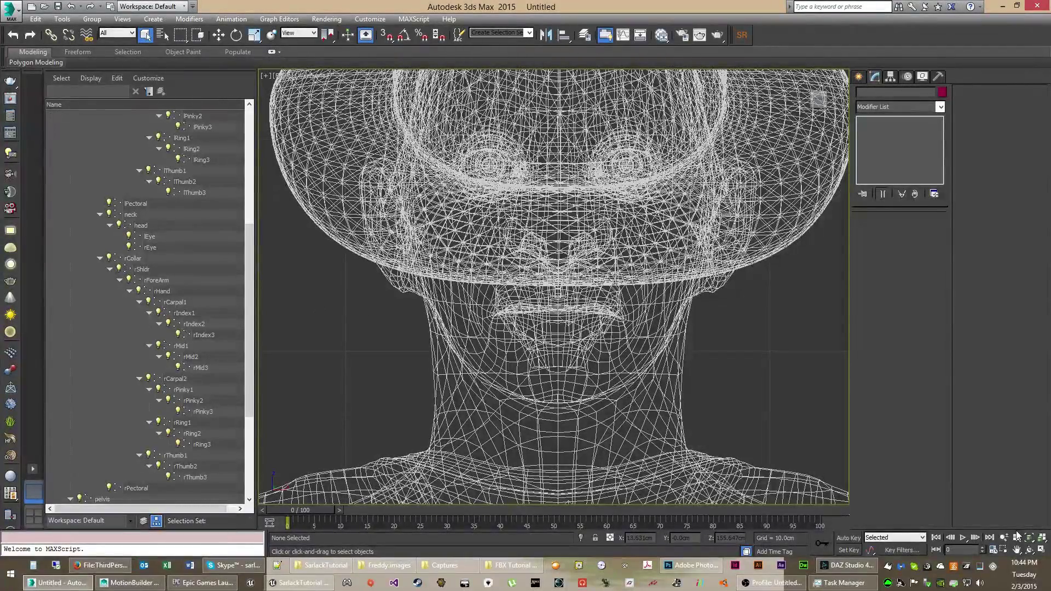
Move fedora.Shape down and slightly back on the head, to about Y 1.48 cm and Z 159.44 cm.
click(1043, 550)
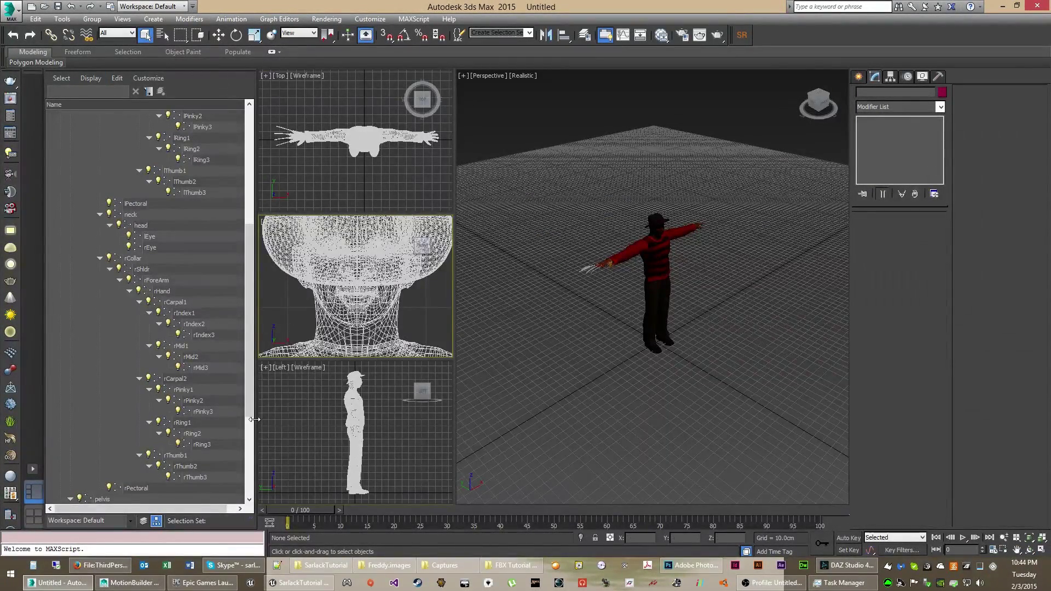
drag(251, 408, 254, 282)
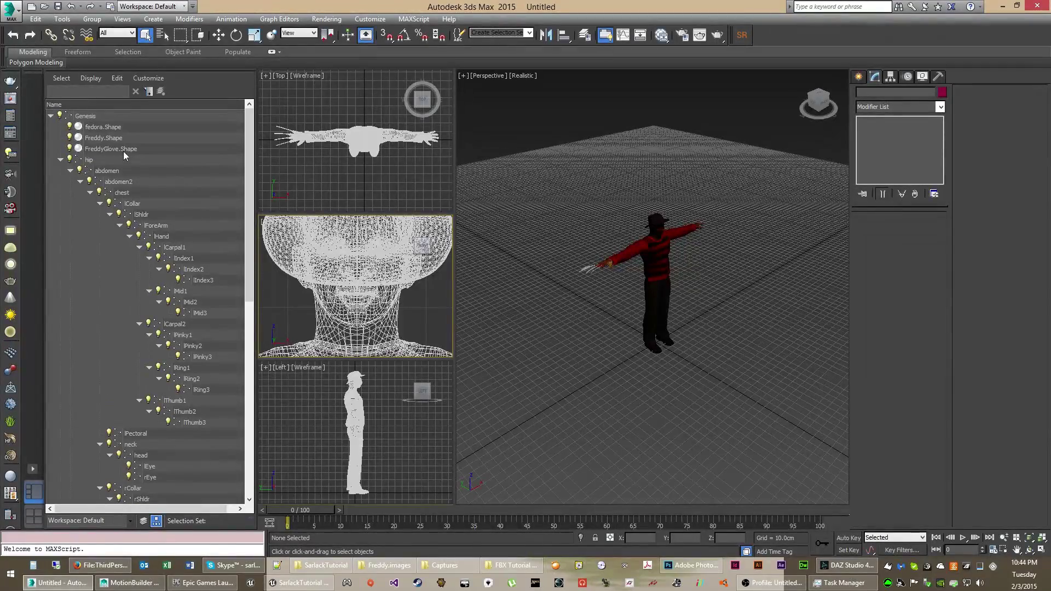
click(103, 127)
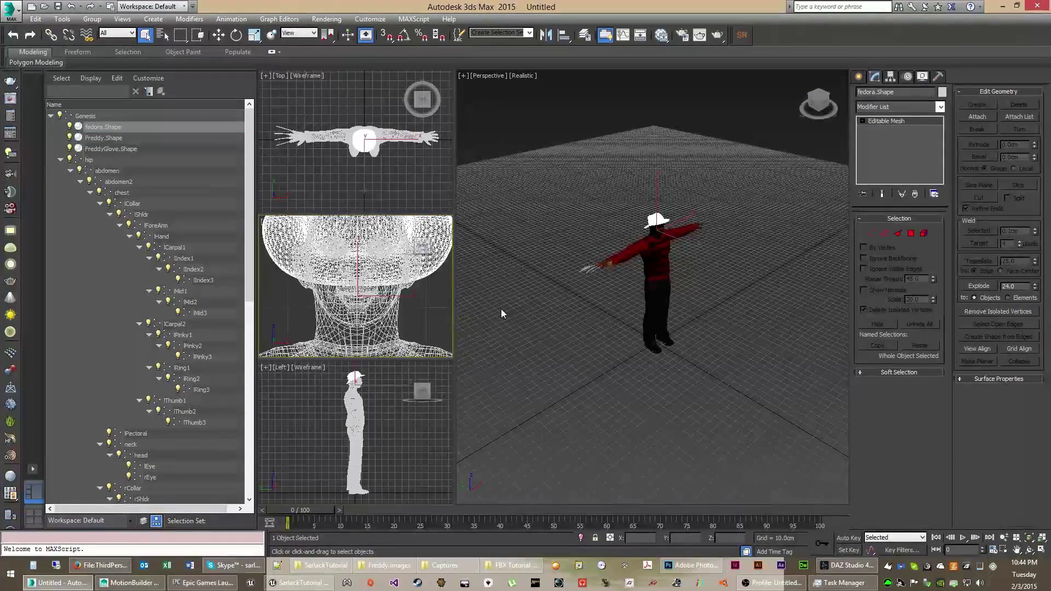
click(1029, 537)
middle_click(803, 422)
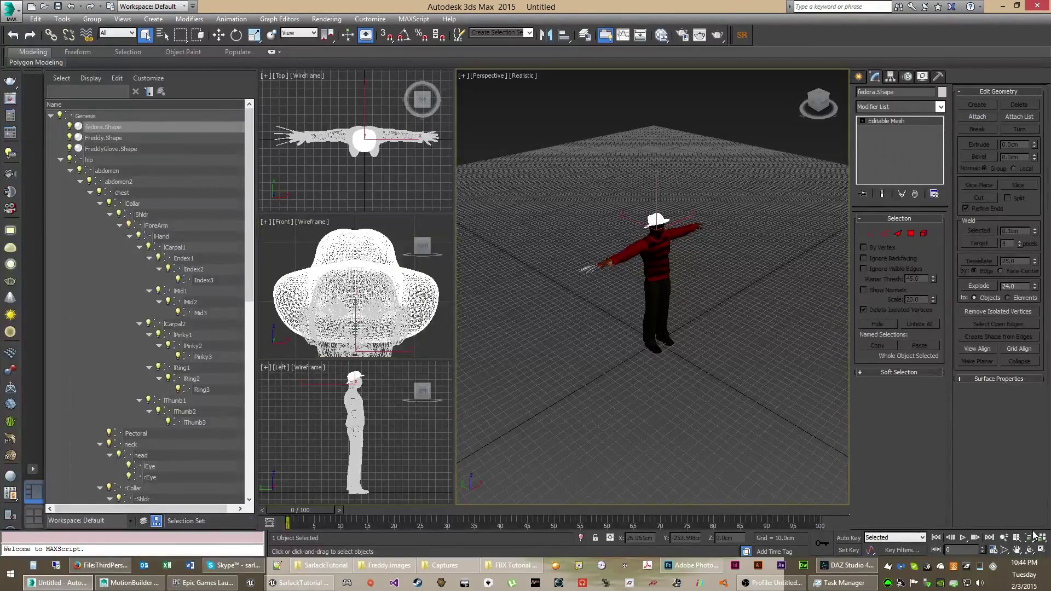
key(z)
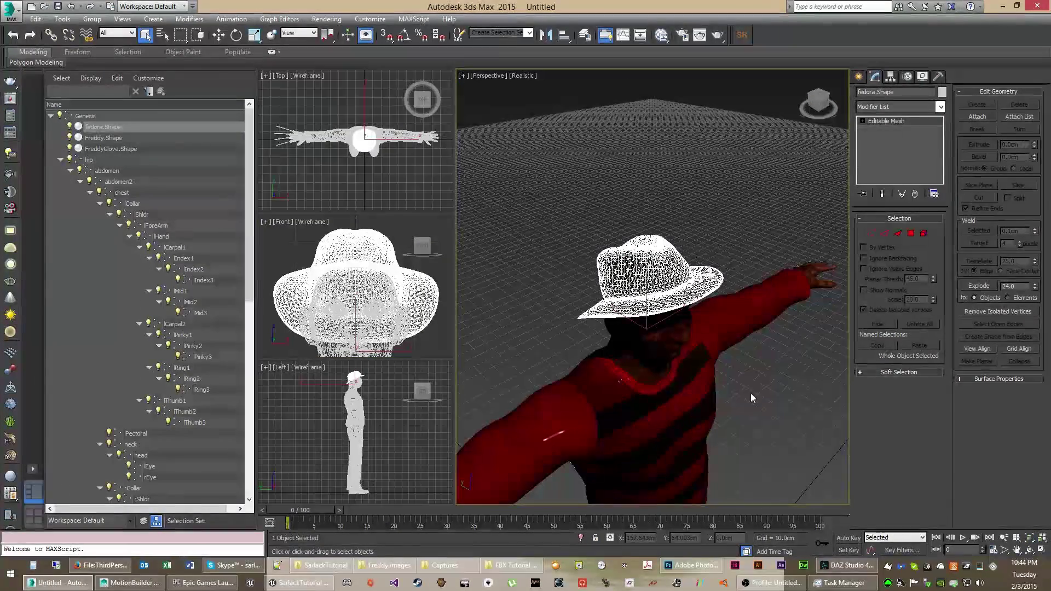
alt+middle_drag(751, 399, 750, 399)
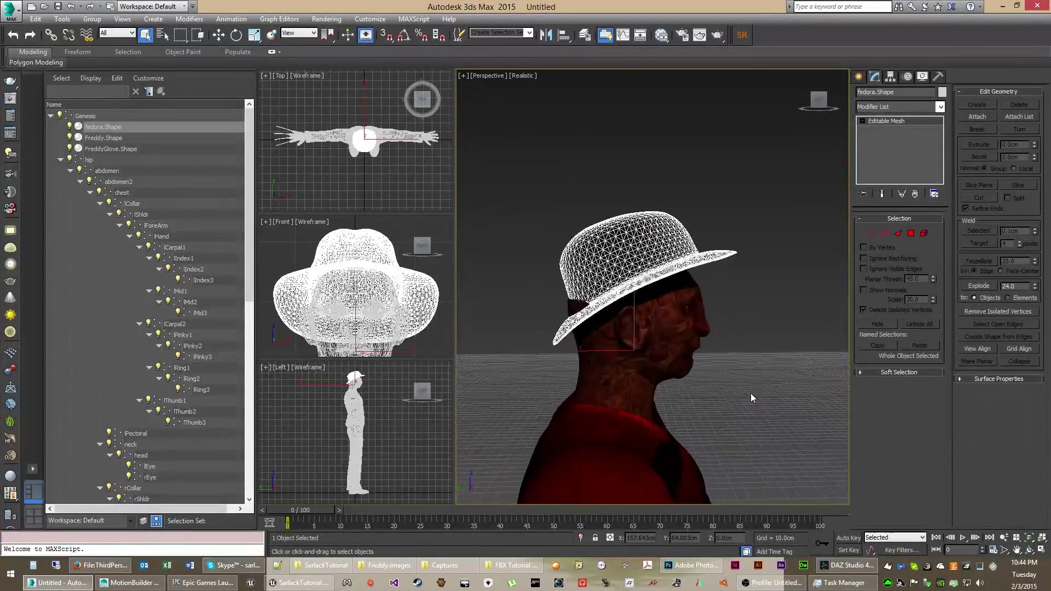
scroll(751, 393, up, 4)
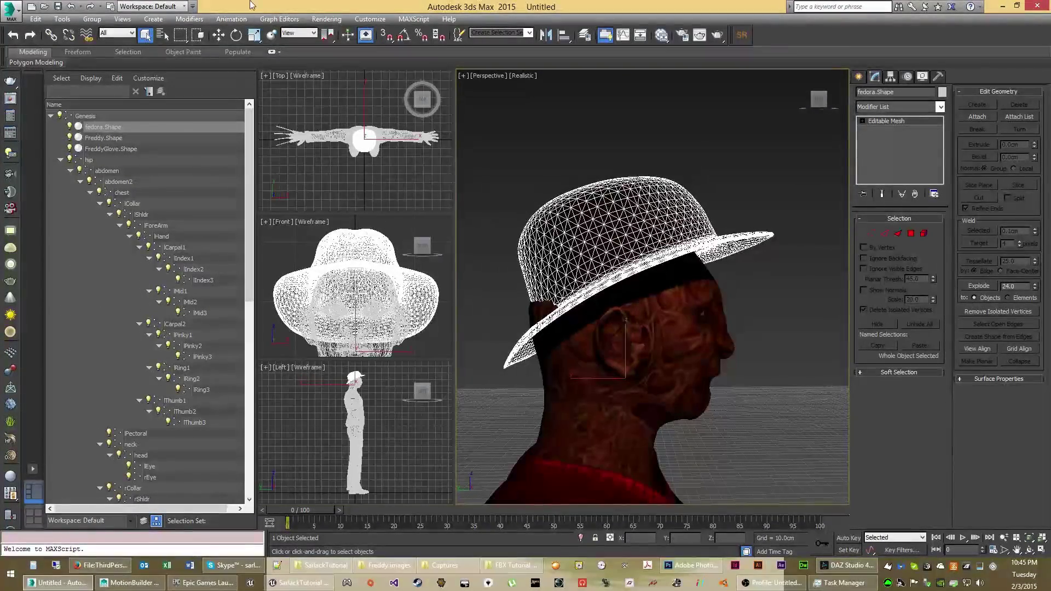
click(302, 33)
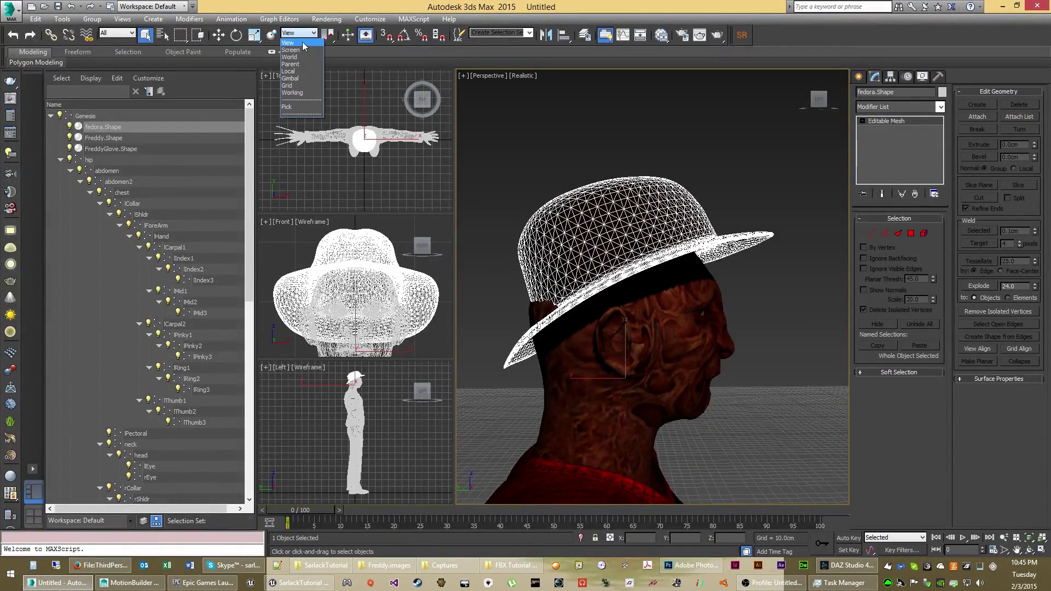
click(288, 71)
click(218, 36)
drag(607, 367, 600, 389)
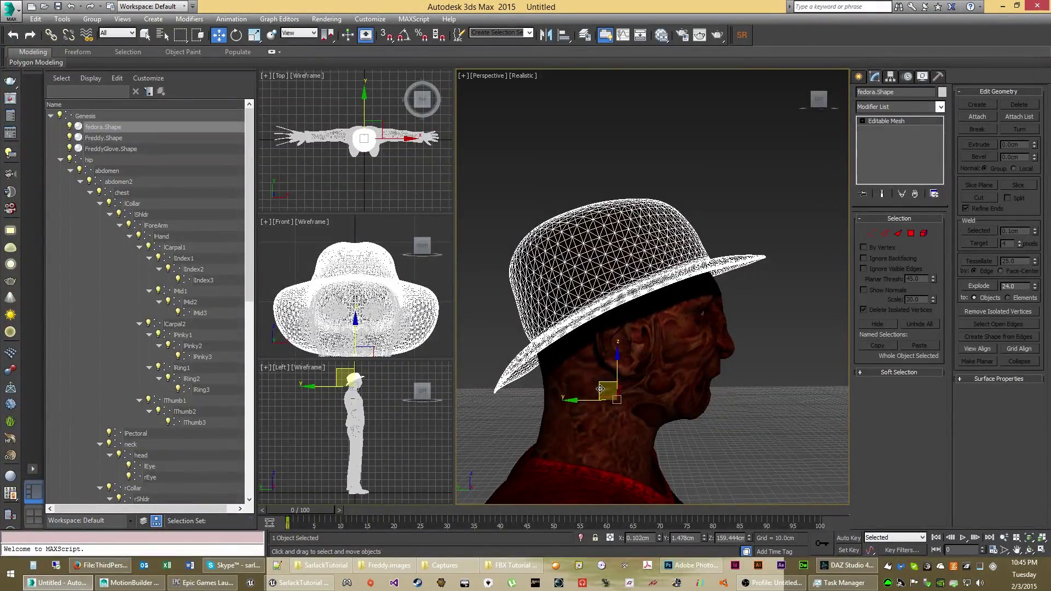
Raise fedora.Shape slightly to about Z 160.28 cm so that its crown covers the head.
mouse_move(600, 387)
alt+middle_down()
mouse_move(605, 394)
mouse_move(600, 386)
alt+middle_up()
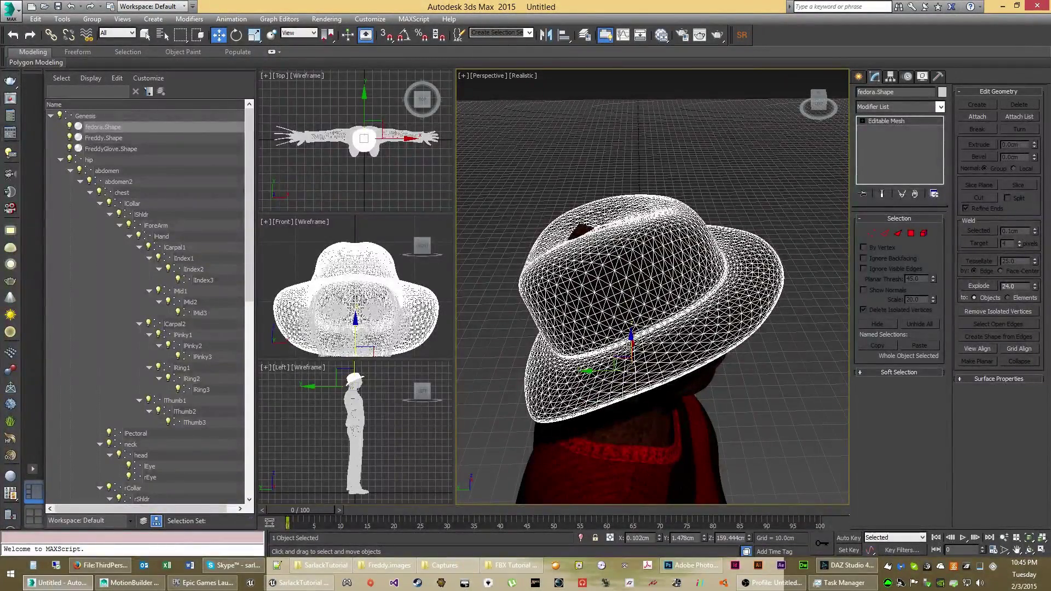
alt+middle_drag(632, 342, 628, 345)
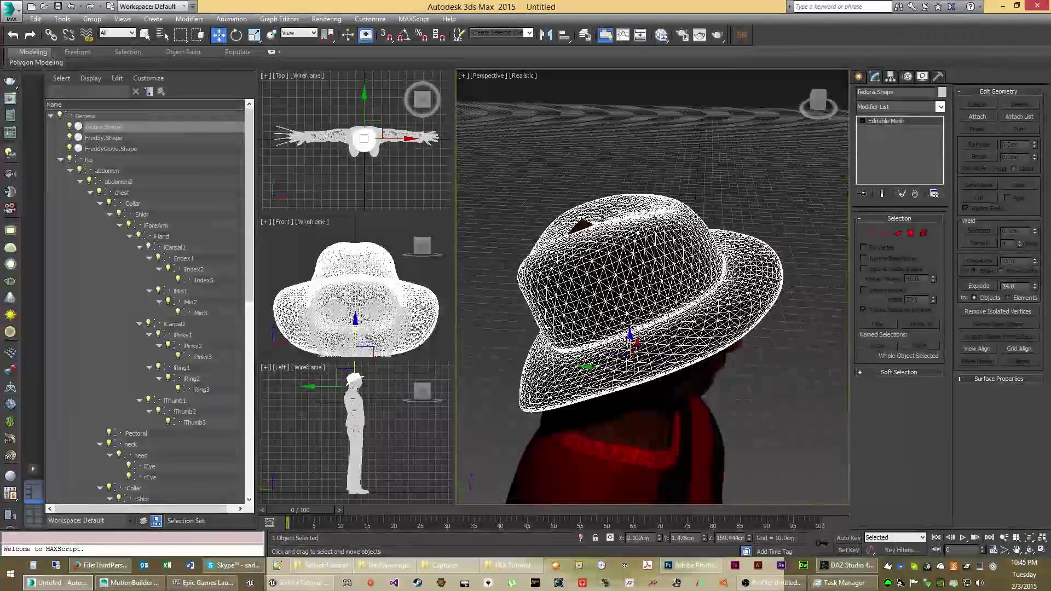
drag(630, 339, 630, 335)
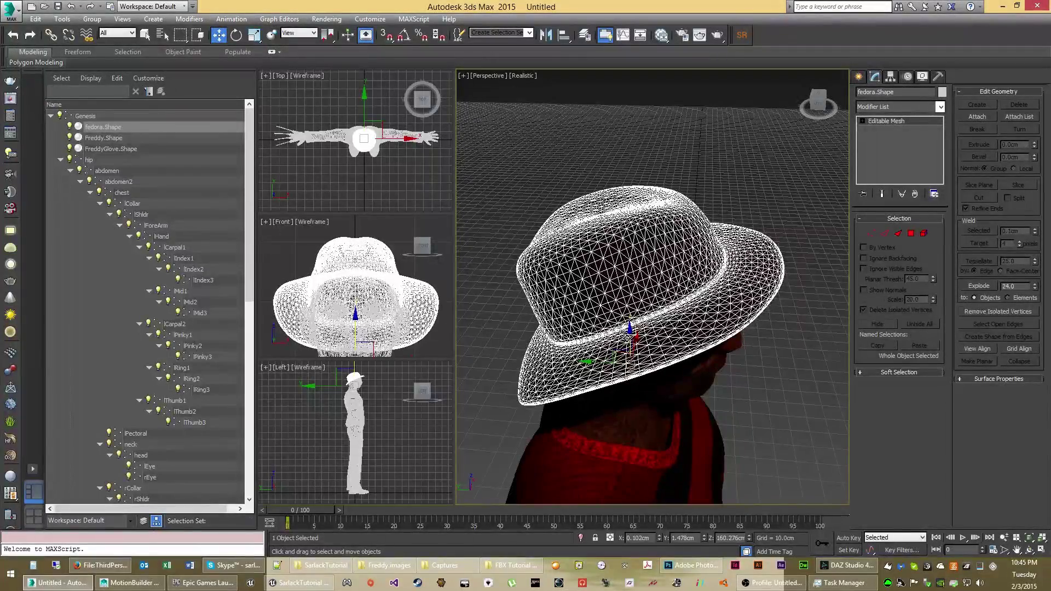
click(767, 193)
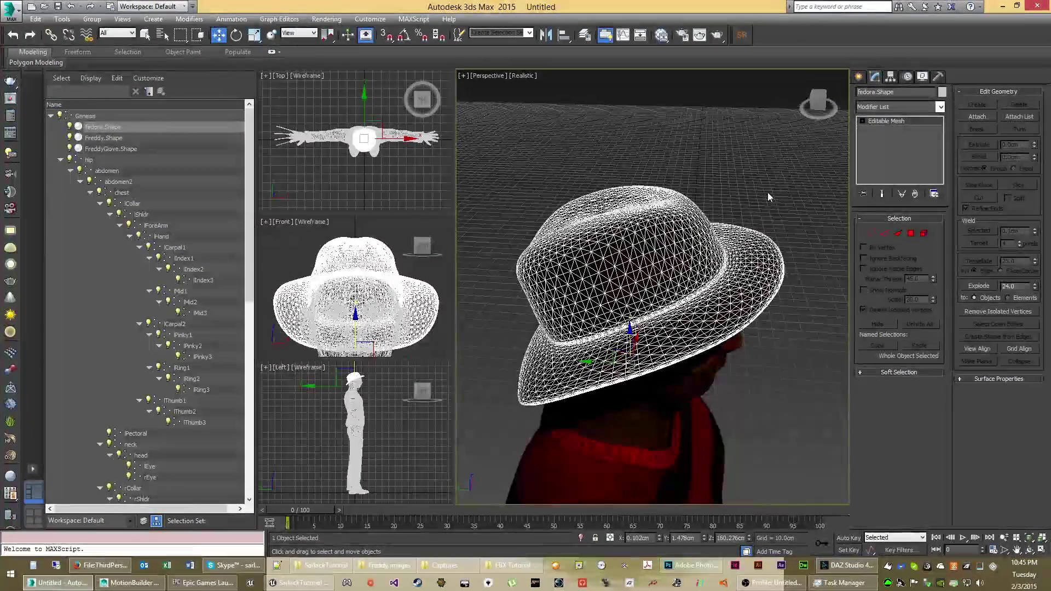
Apply a Skin modifier to fedora.Shape.
click(751, 252)
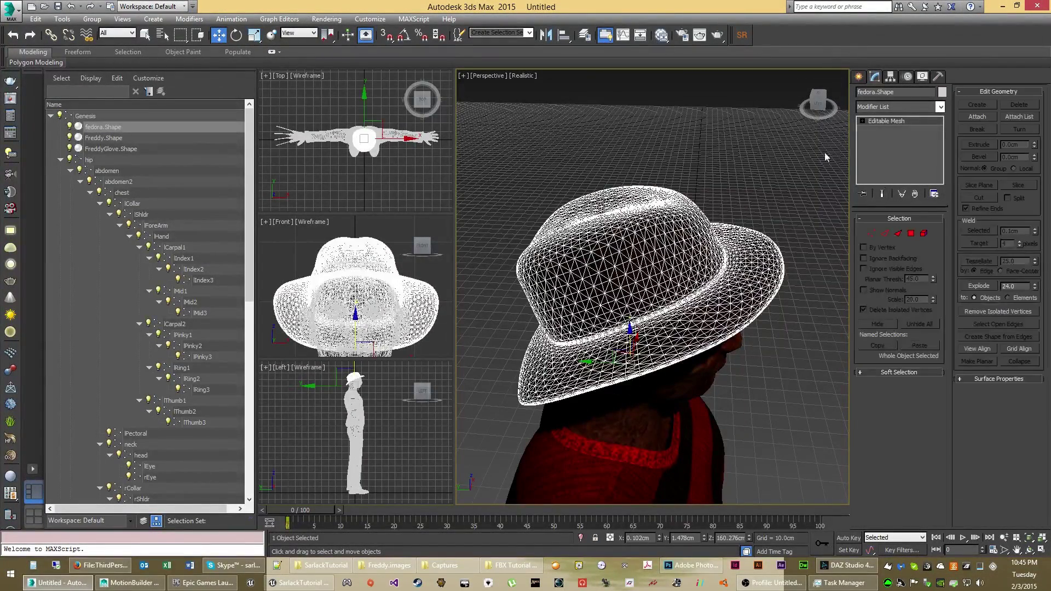
click(939, 106)
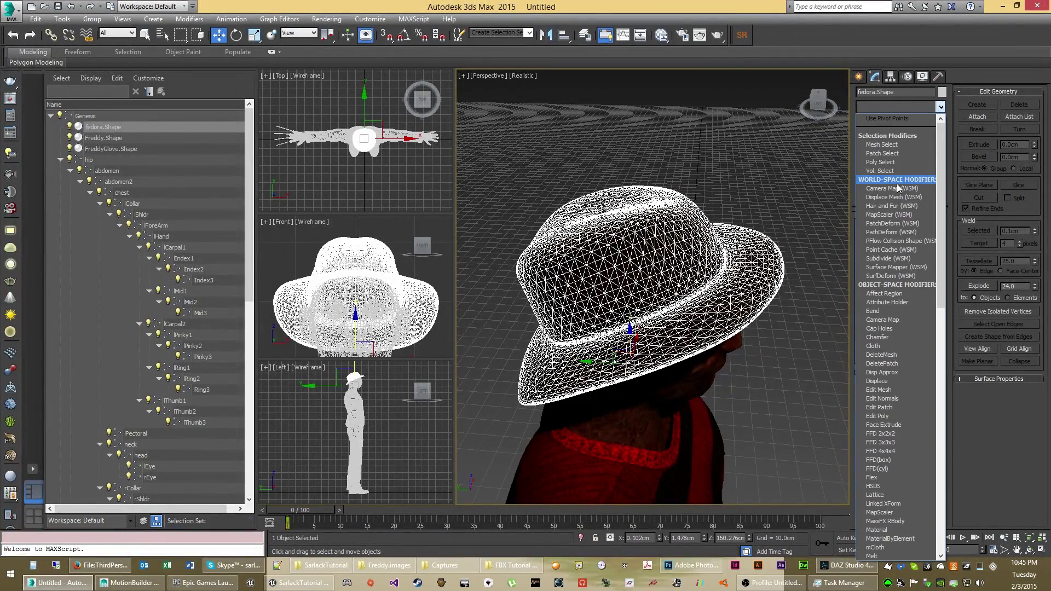
text(sk)
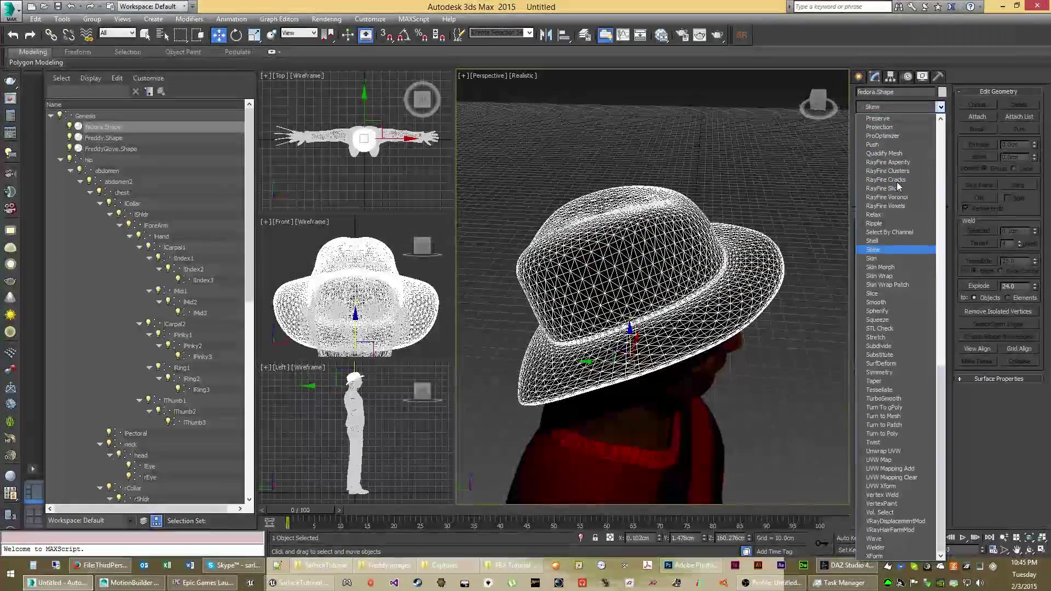
click(876, 258)
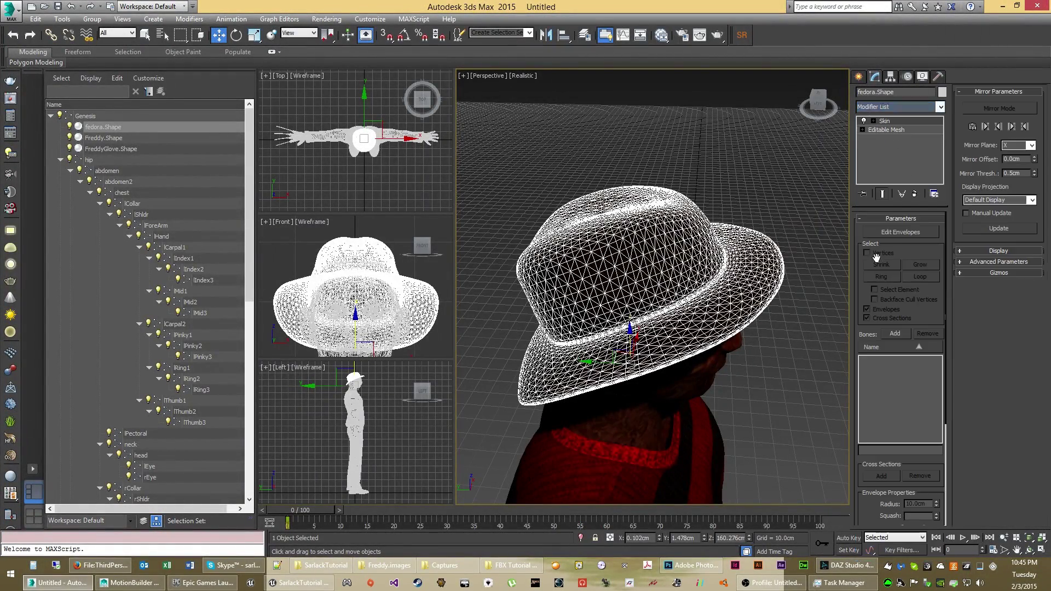
Add the head bone to the fedora's Skin modifier, found under hip, abdomen, abdomen2, chest and neck.
click(895, 334)
click(9, 79)
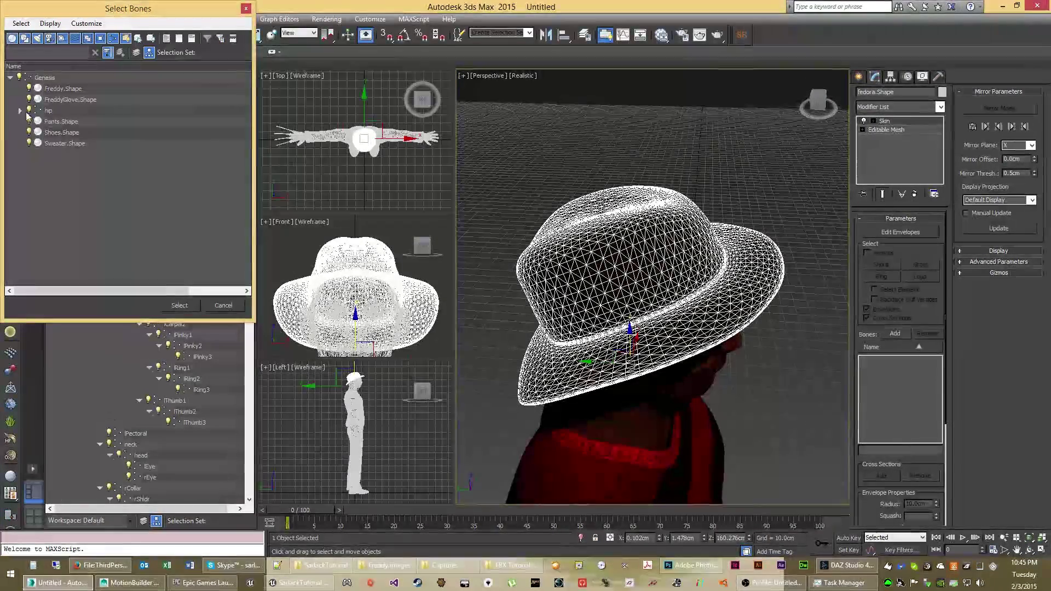
click(20, 110)
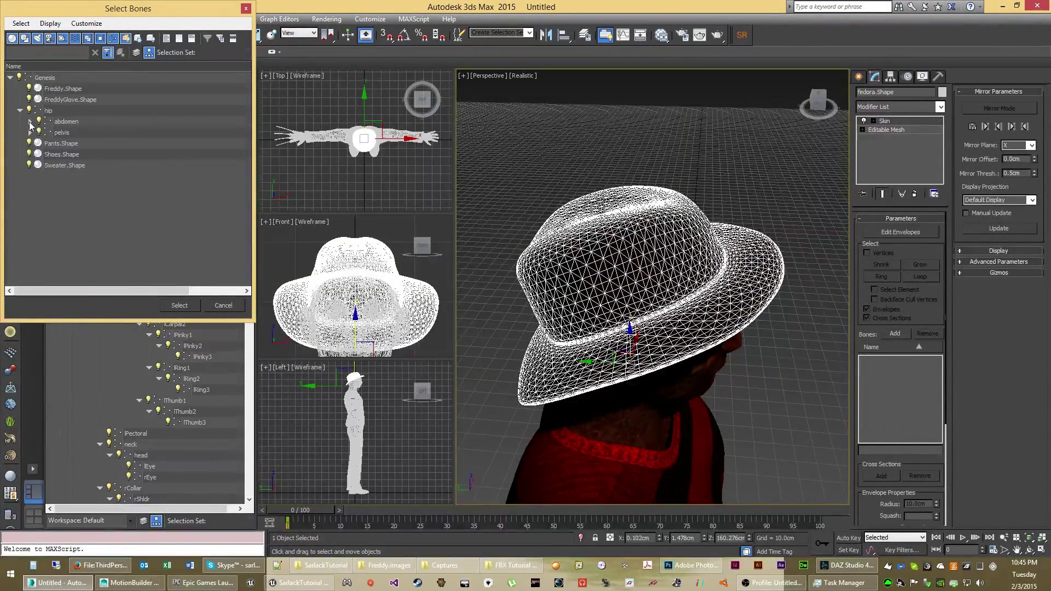
click(30, 122)
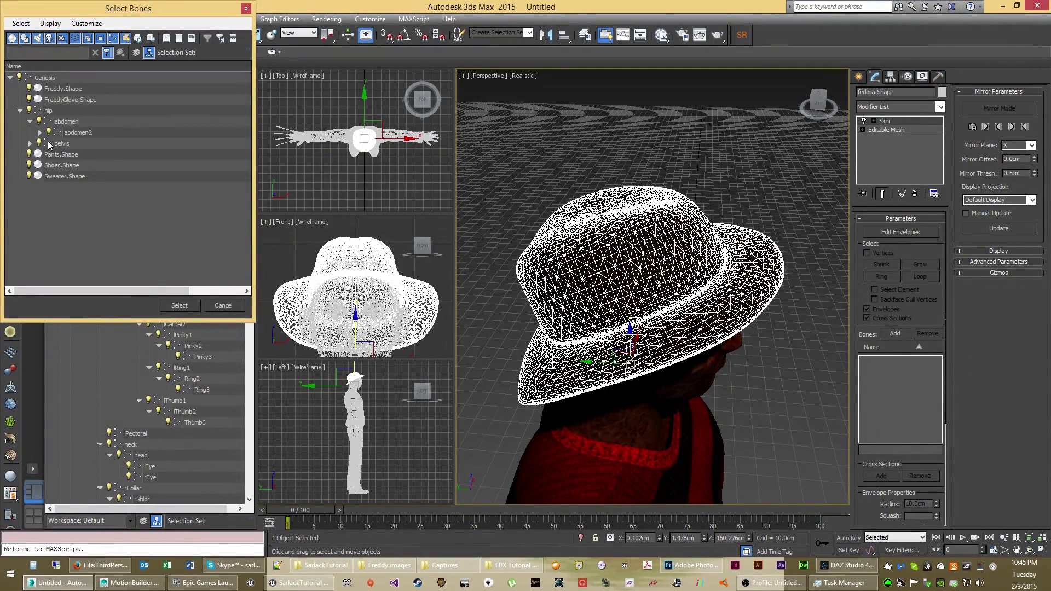
click(39, 133)
click(50, 144)
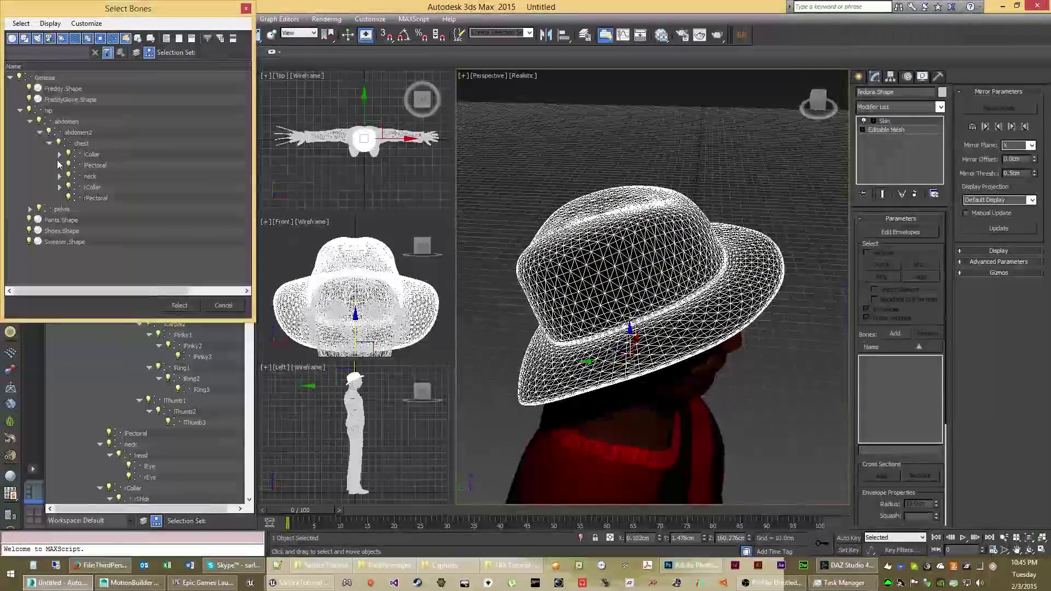
click(59, 176)
click(104, 187)
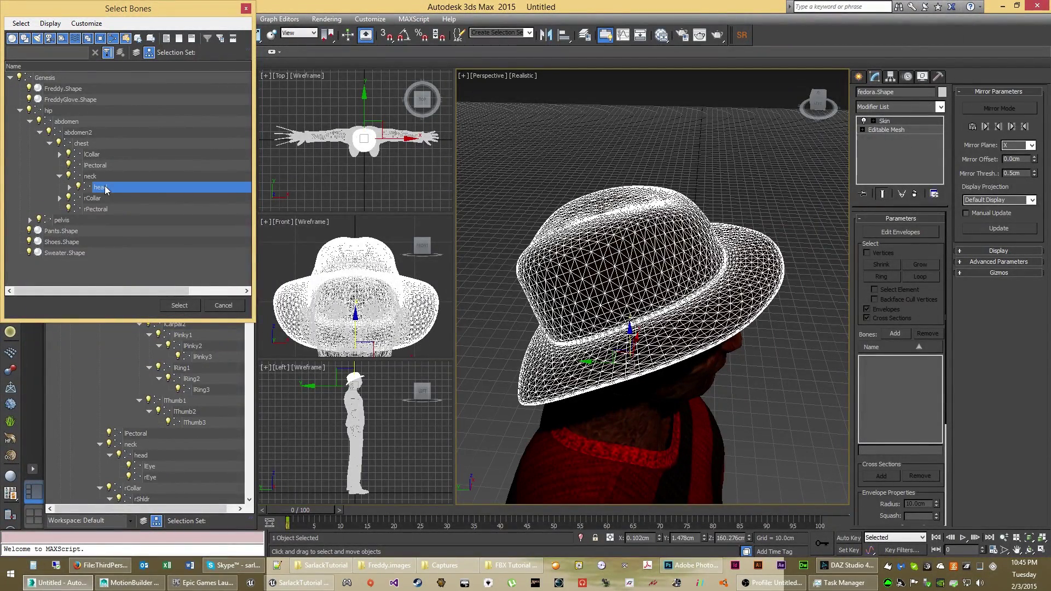
click(188, 305)
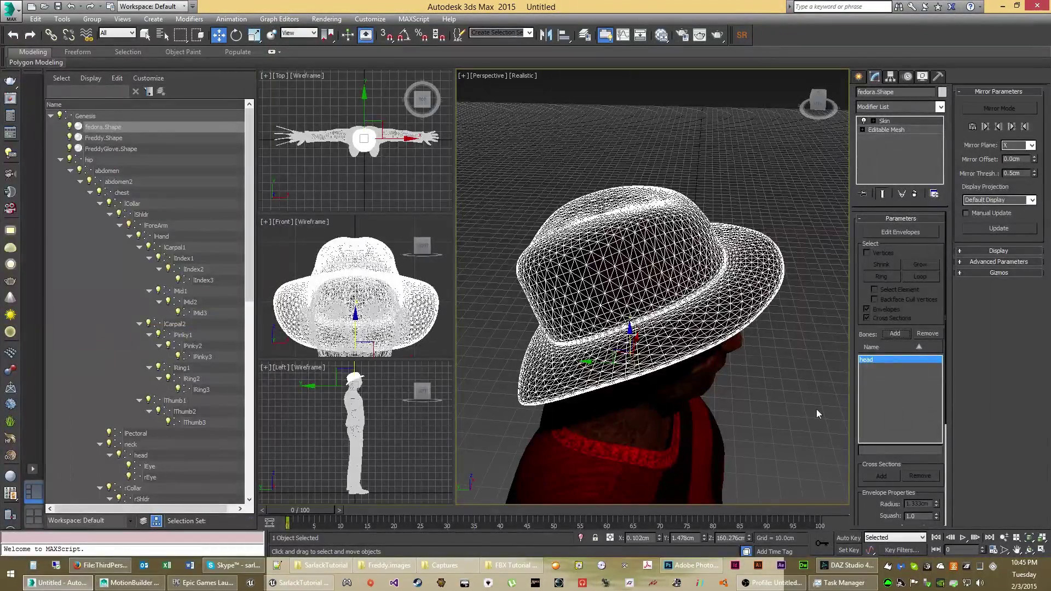
In envelope editing, select all the hat's vertices and weight them to the head bone with Absolute Effect; exit and deselect the hat.
click(889, 233)
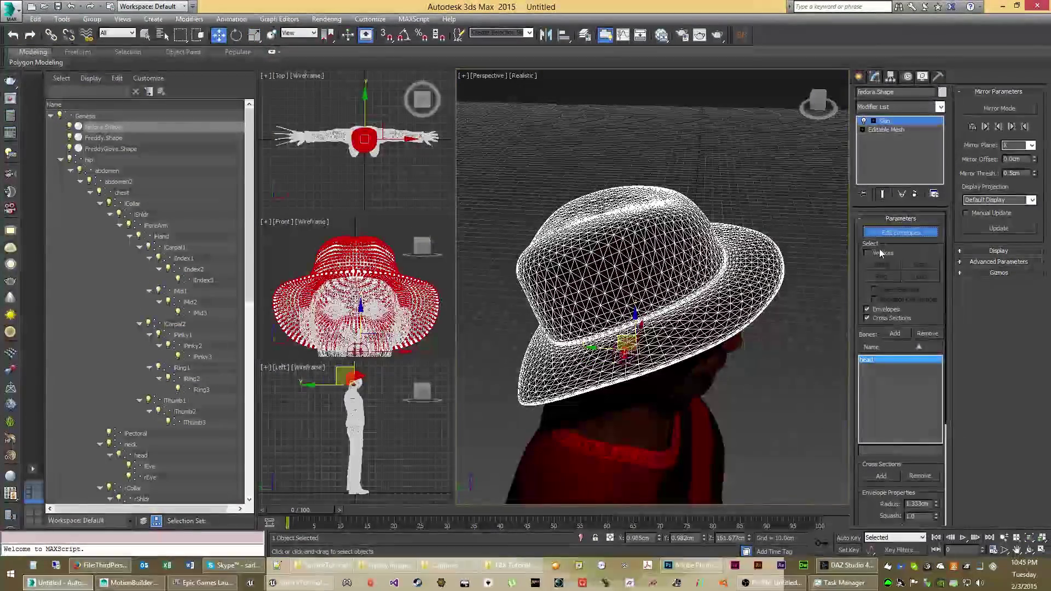
click(867, 253)
drag(816, 448, 469, 139)
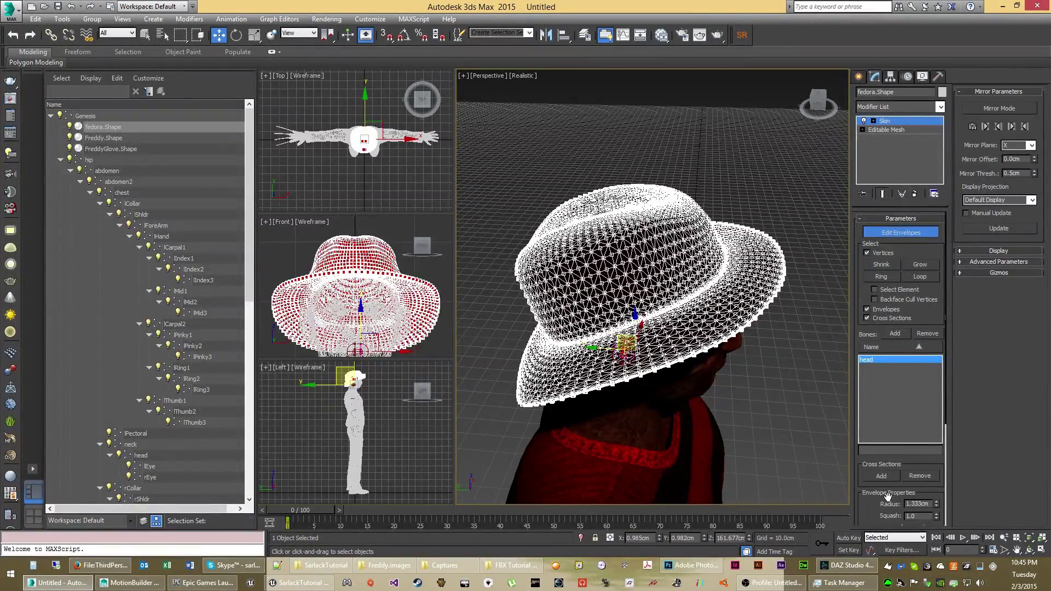
drag(874, 503, 871, 390)
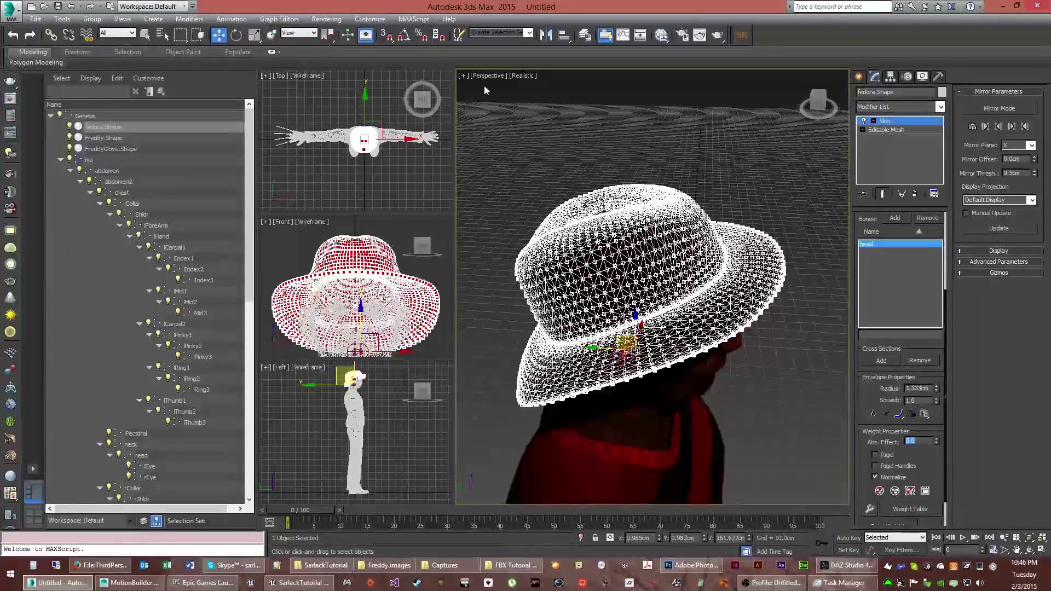
click(508, 129)
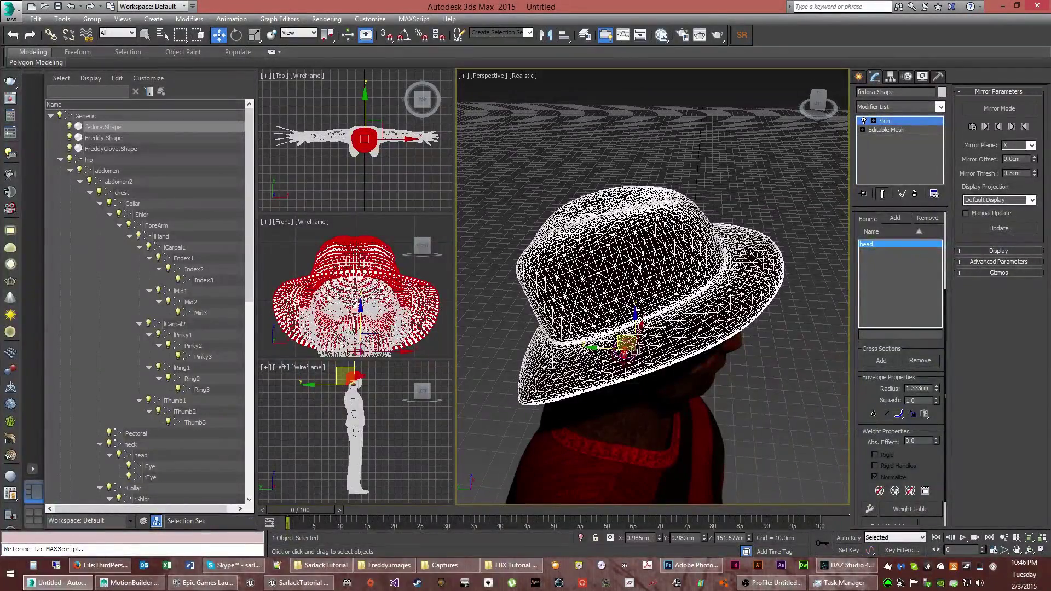
alt+middle_drag(492, 288, 491, 288)
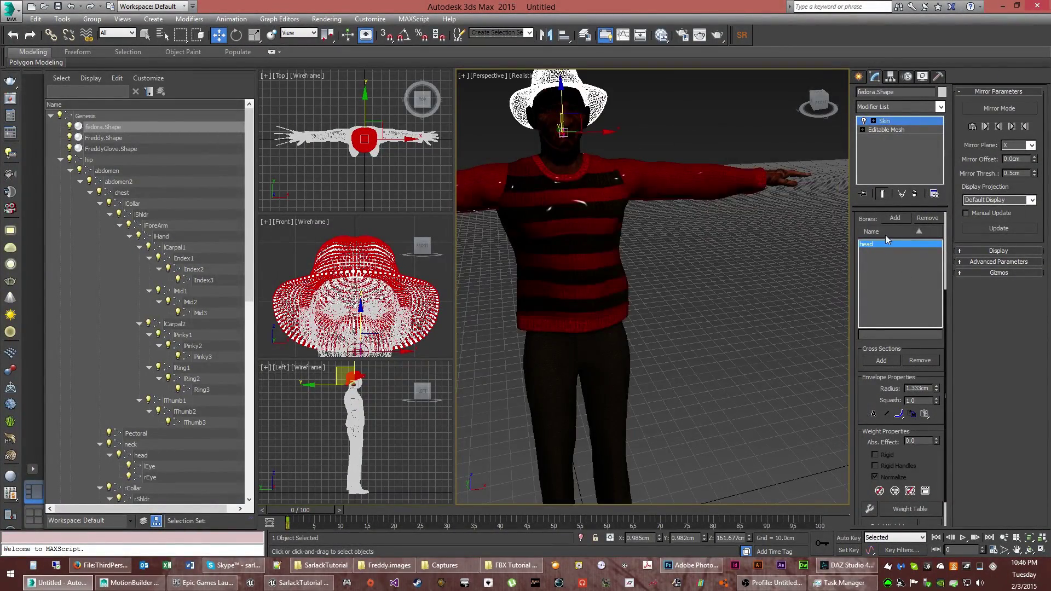
drag(873, 402, 884, 516)
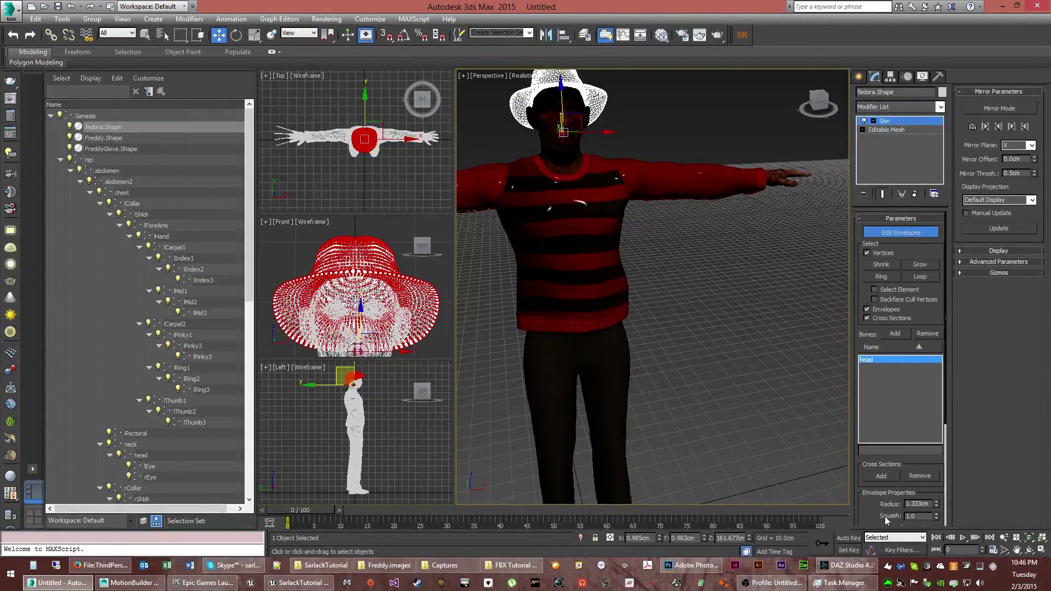
click(909, 237)
click(723, 274)
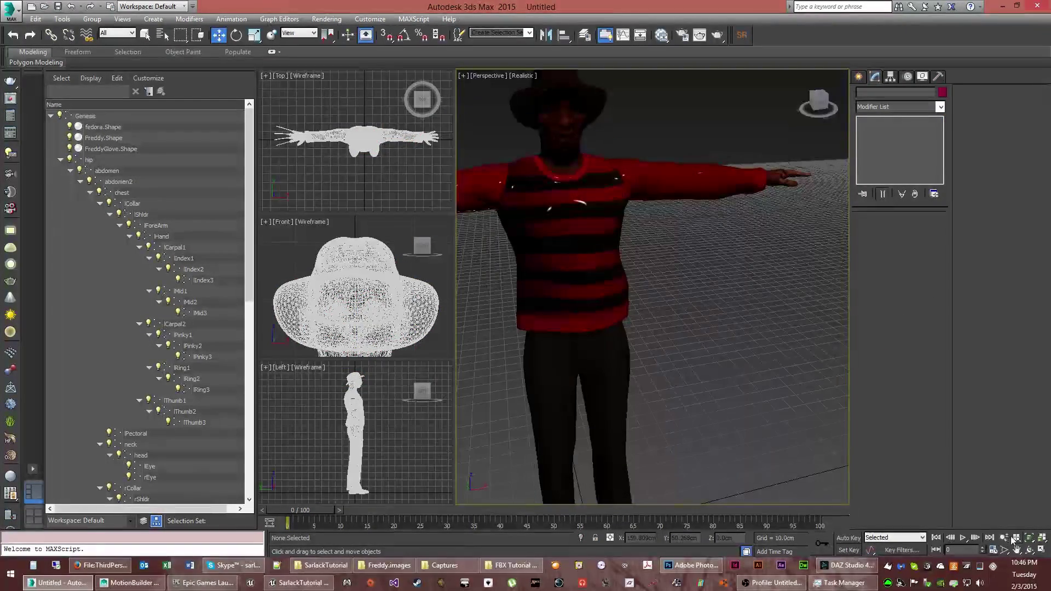
Frame the whole character in the perspective view and maximize the Left view to inspect his stance.
click(570, 152)
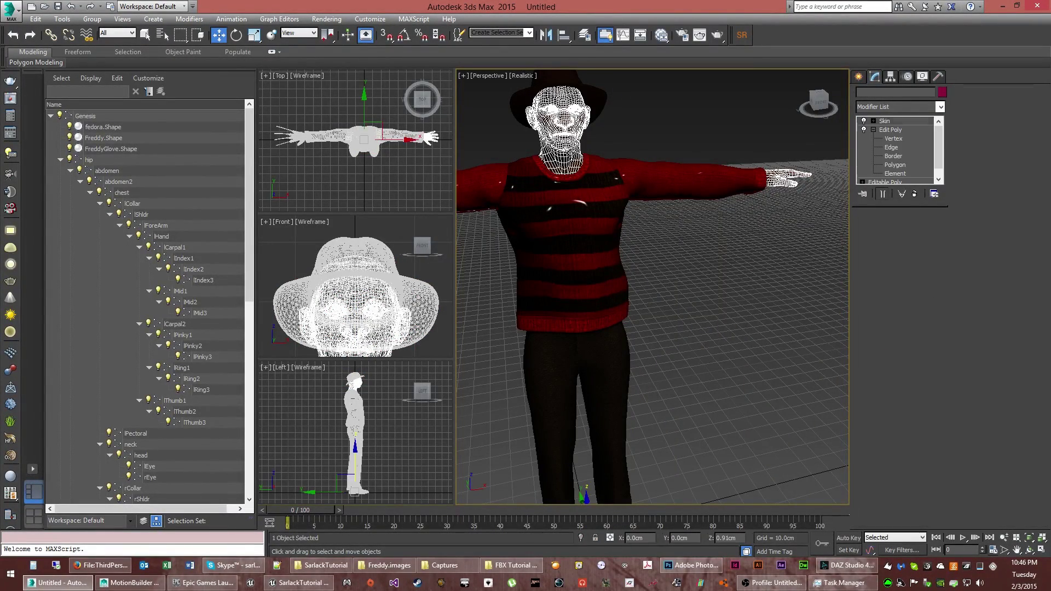
click(1028, 538)
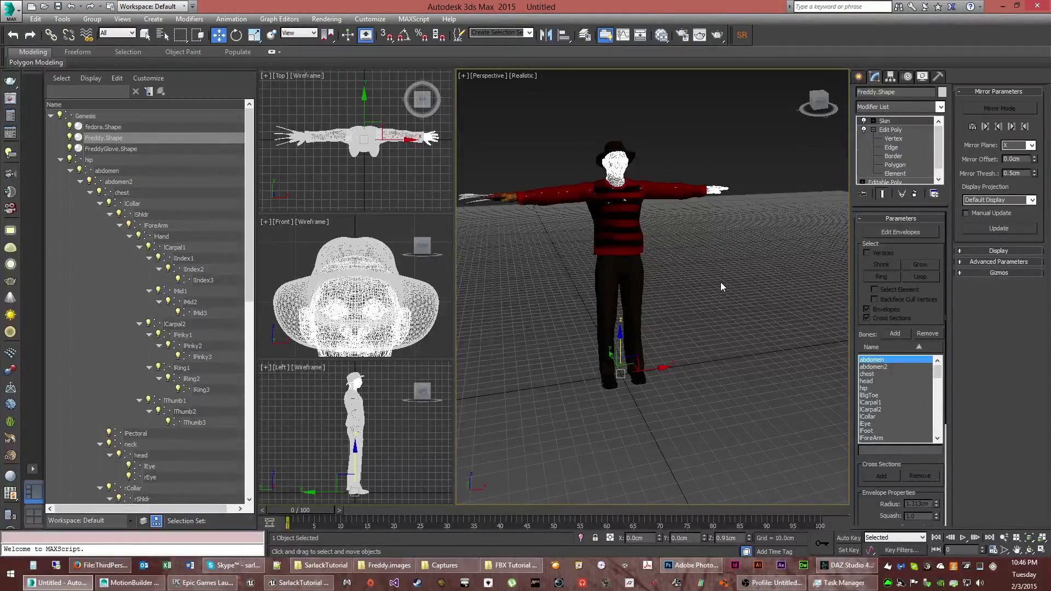
click(406, 475)
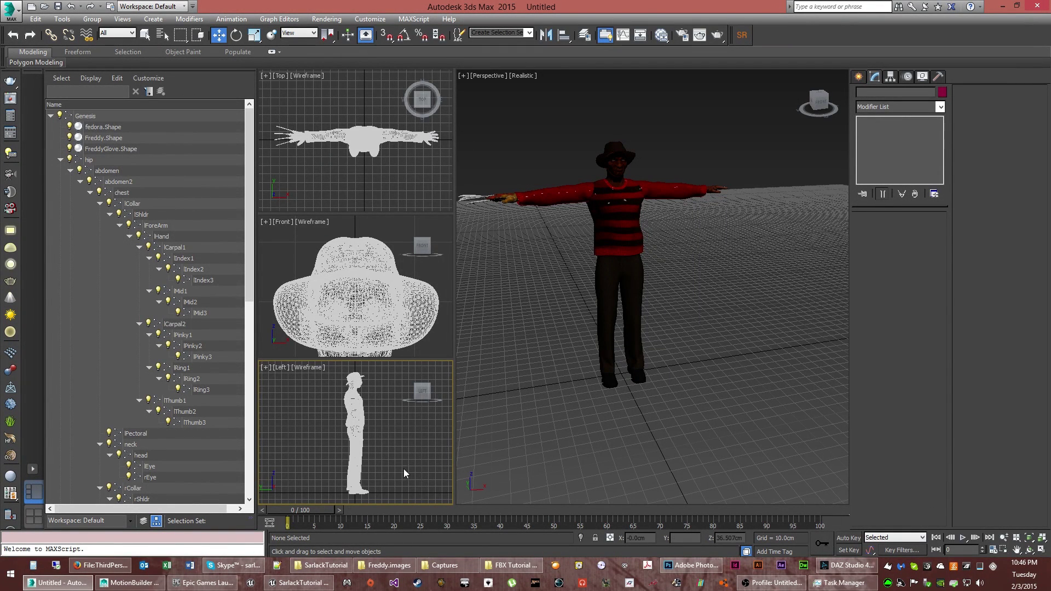
click(1042, 550)
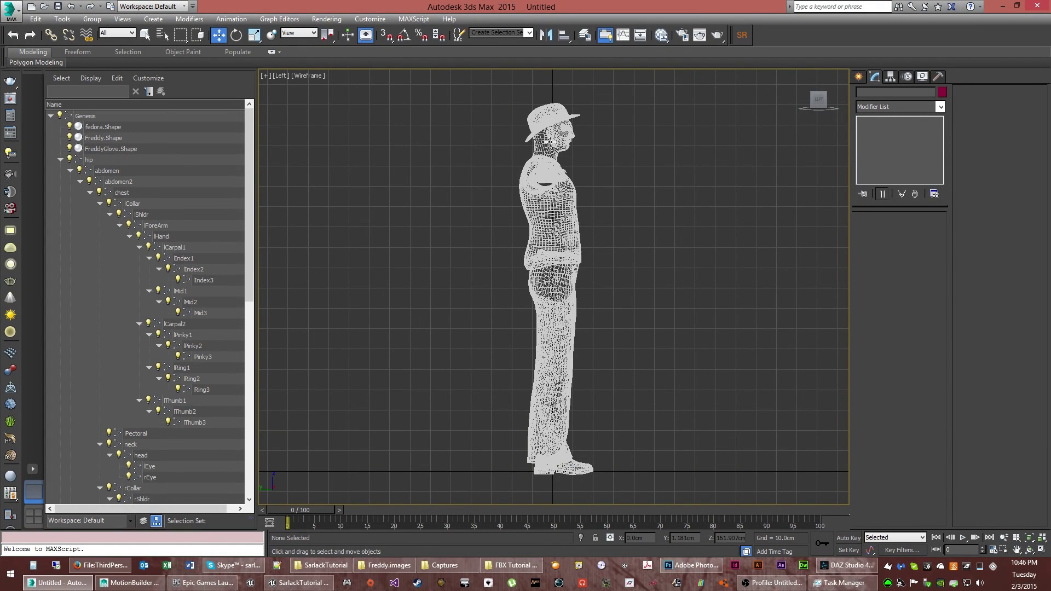
Try moving the hip bone in the Left view and undo the move.
click(77, 159)
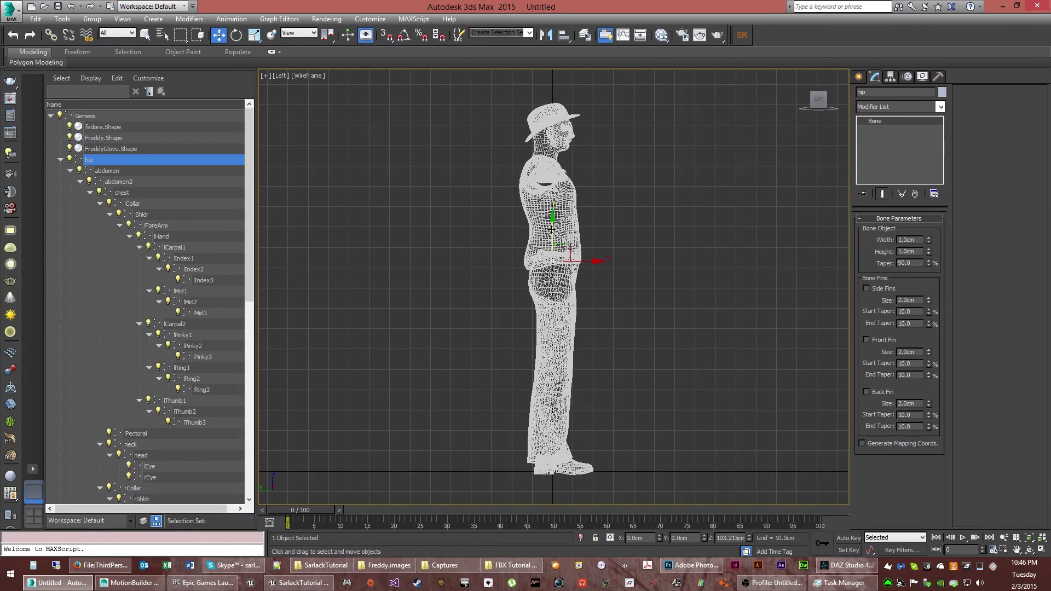
drag(551, 229, 556, 228)
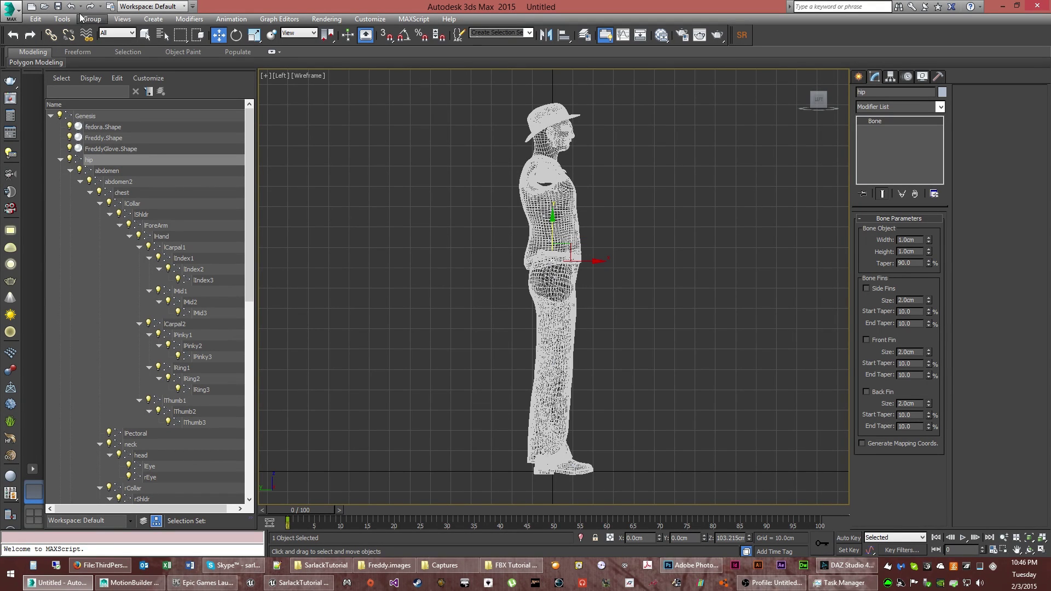
click(80, 7)
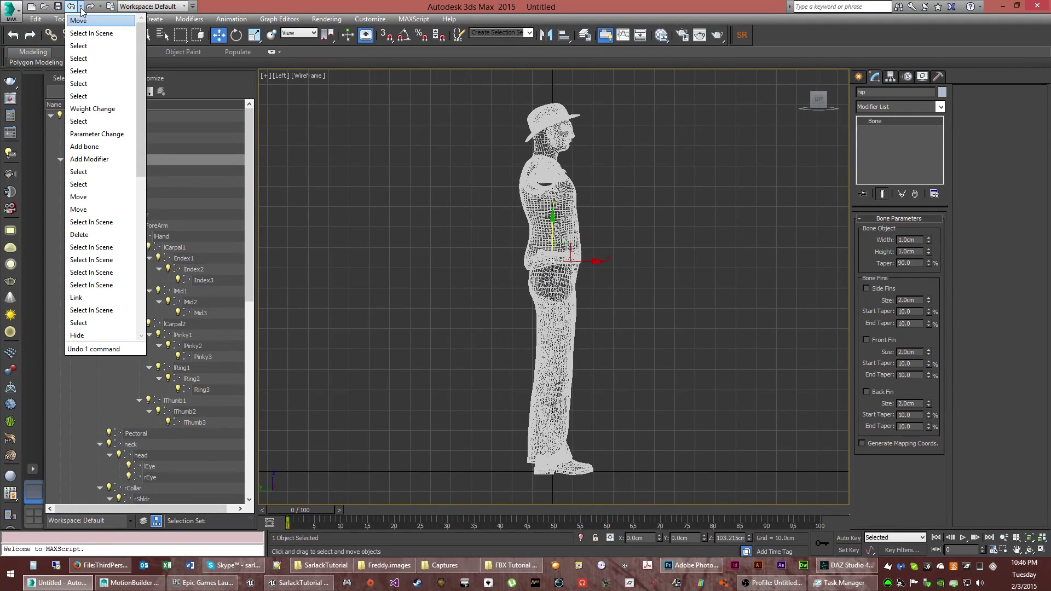
click(86, 32)
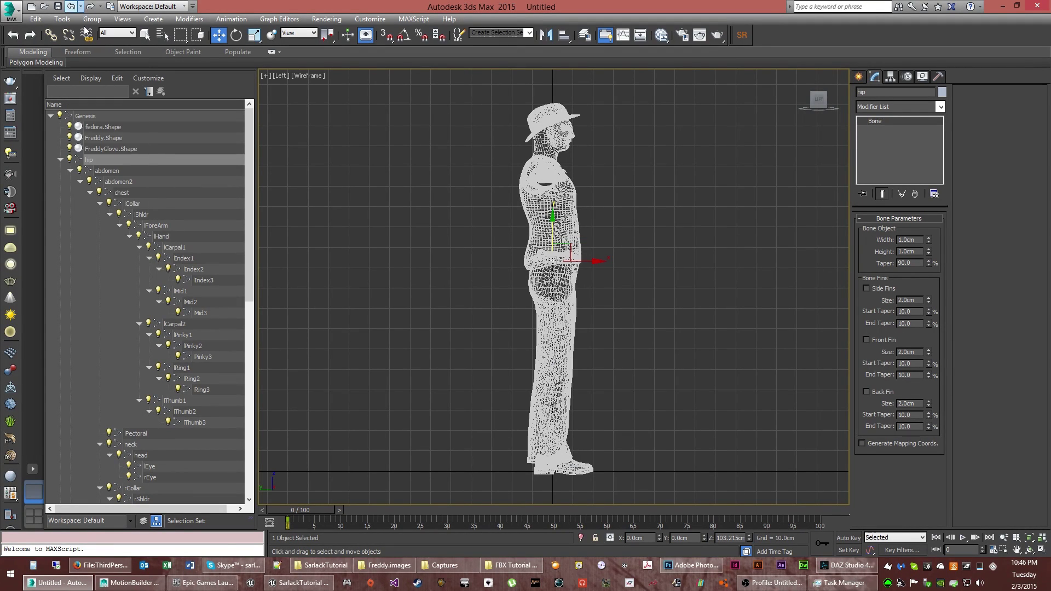
Raise the Genesis root bone to about Z 2.37 cm so that the shoe soles rest on the ground line.
click(90, 117)
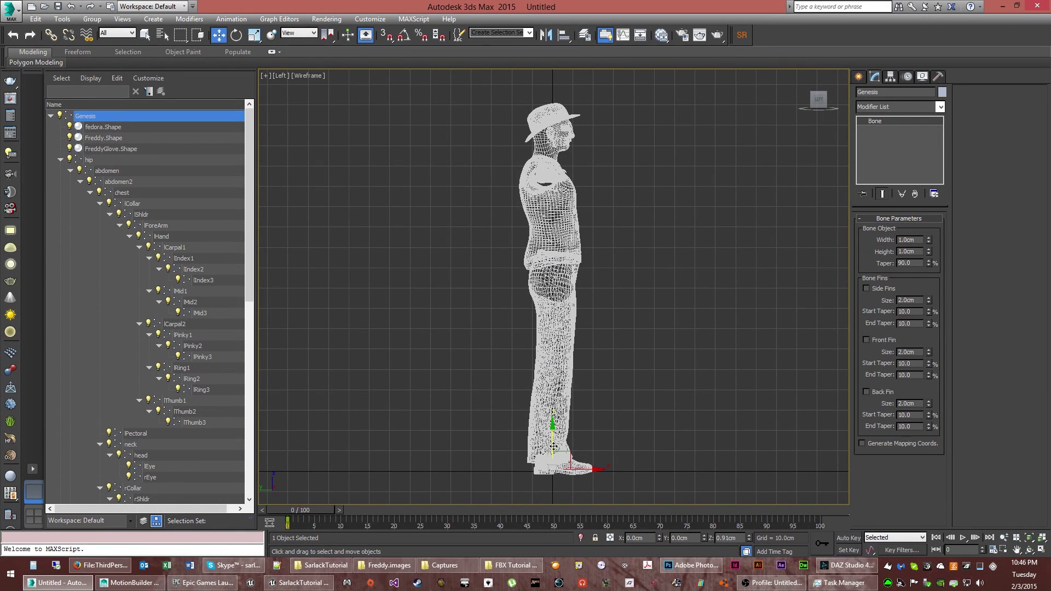
drag(553, 443, 553, 440)
scroll(601, 508, up, 8)
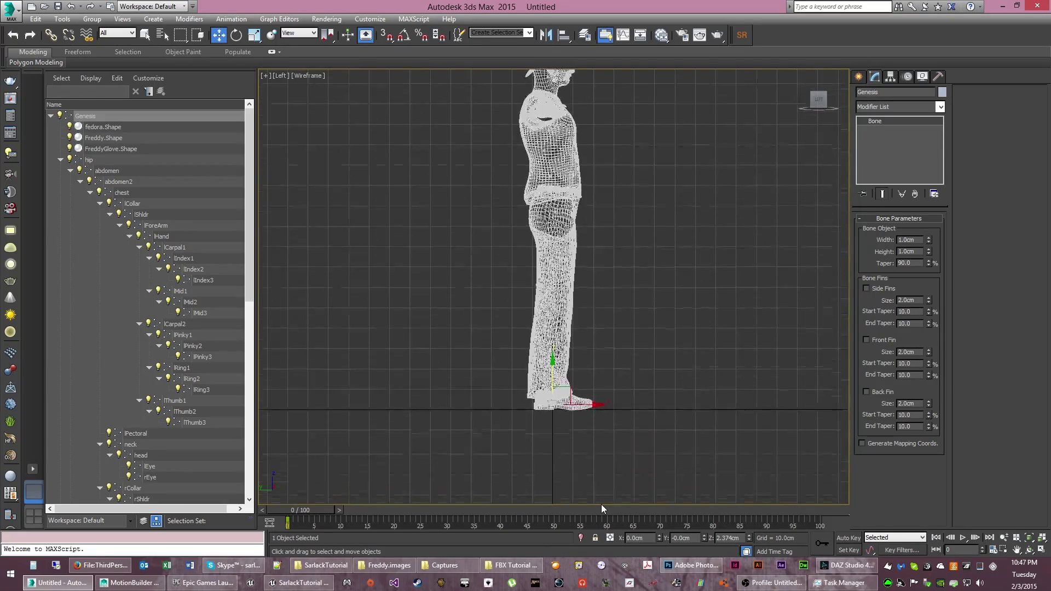
scroll(601, 505, up, 6)
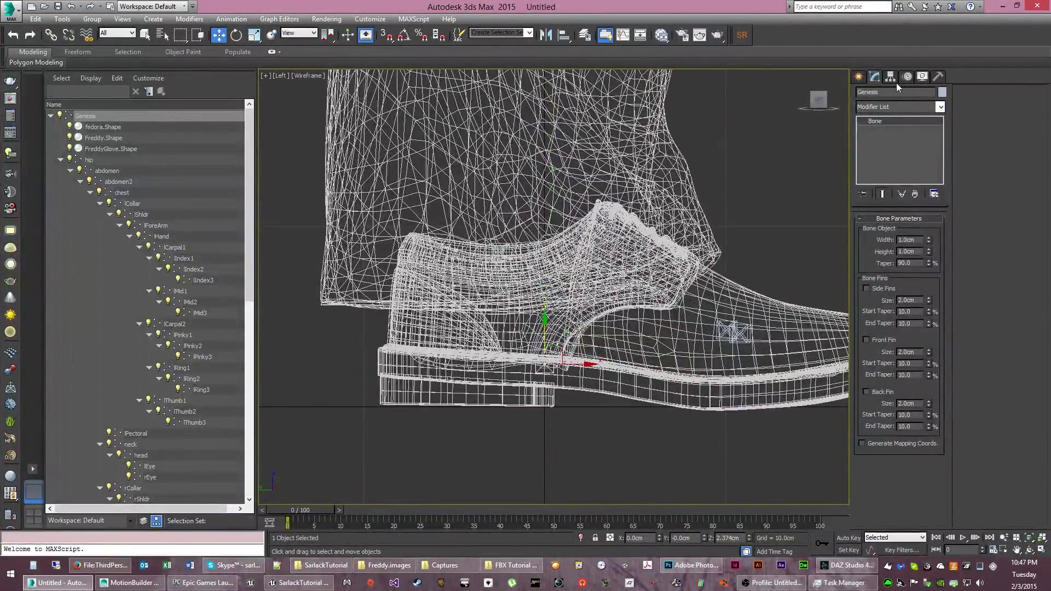
Move only the pivot of the Genesis root bone down to Z 0 cm, and deselect the bone.
click(892, 78)
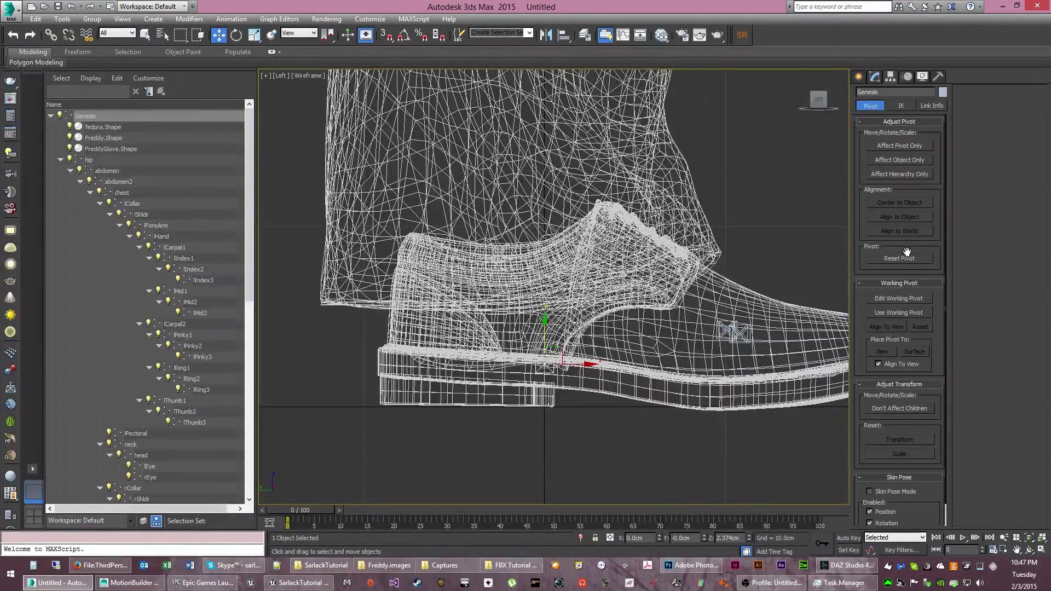
click(900, 146)
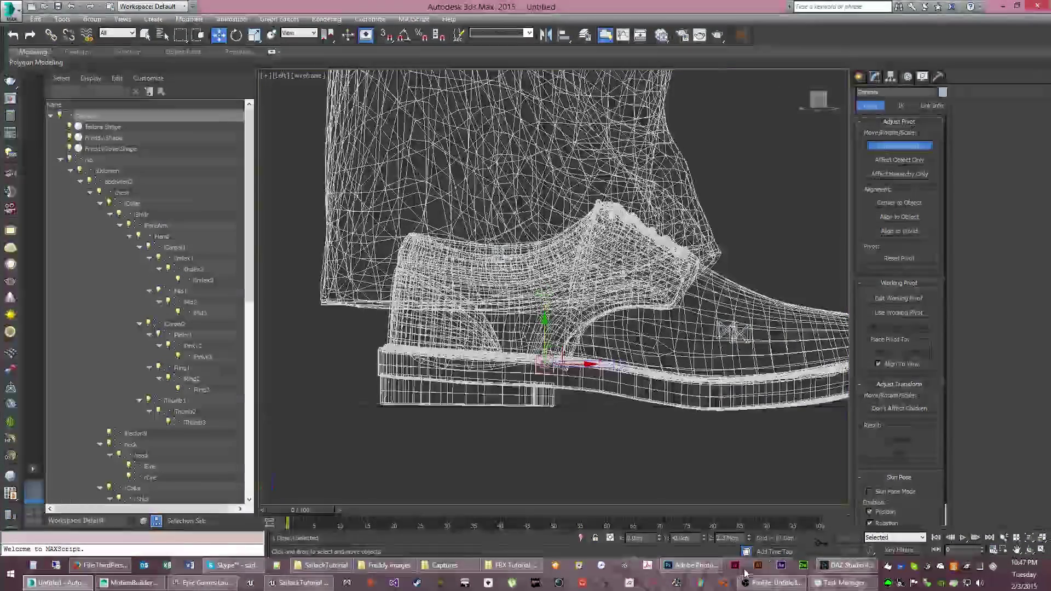
double_click(720, 538)
text(0)
key(Return)
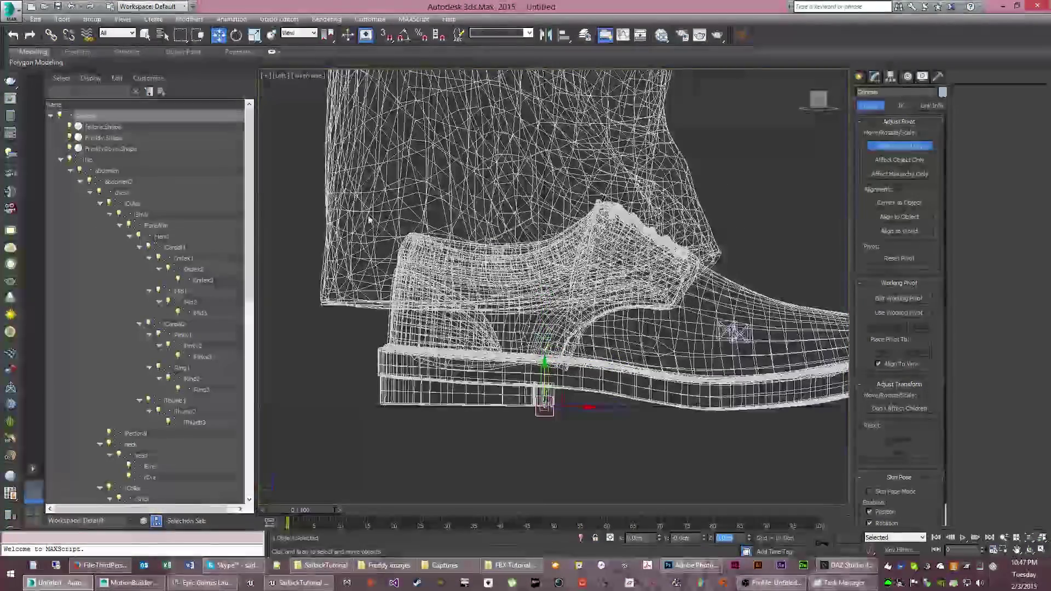
click(888, 147)
click(807, 195)
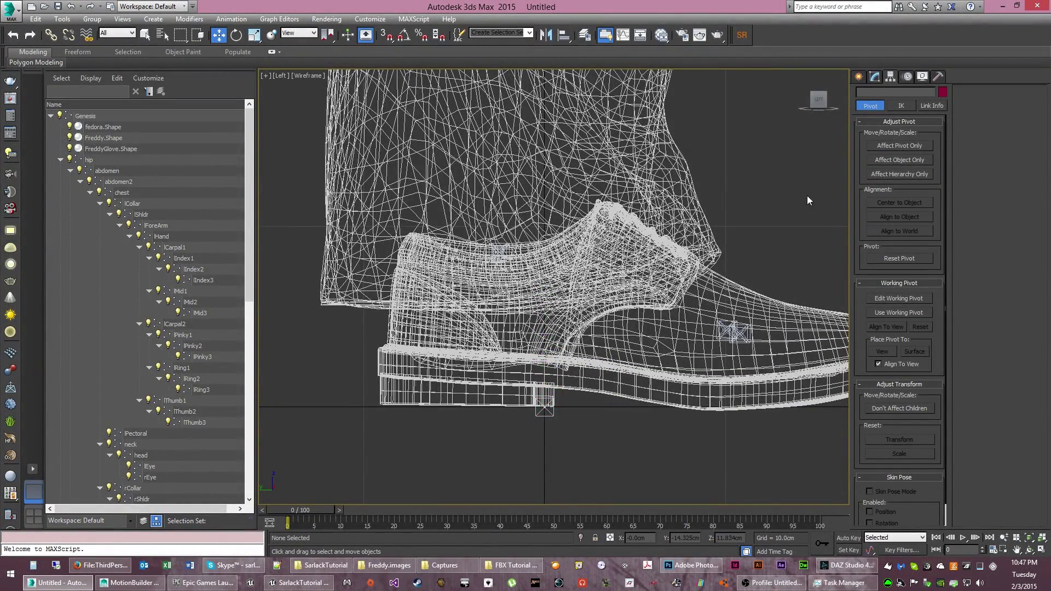
Restore the four-viewport layout and save the scene over the existing Freddy file in the ~~~Tutorial folder.
click(1041, 549)
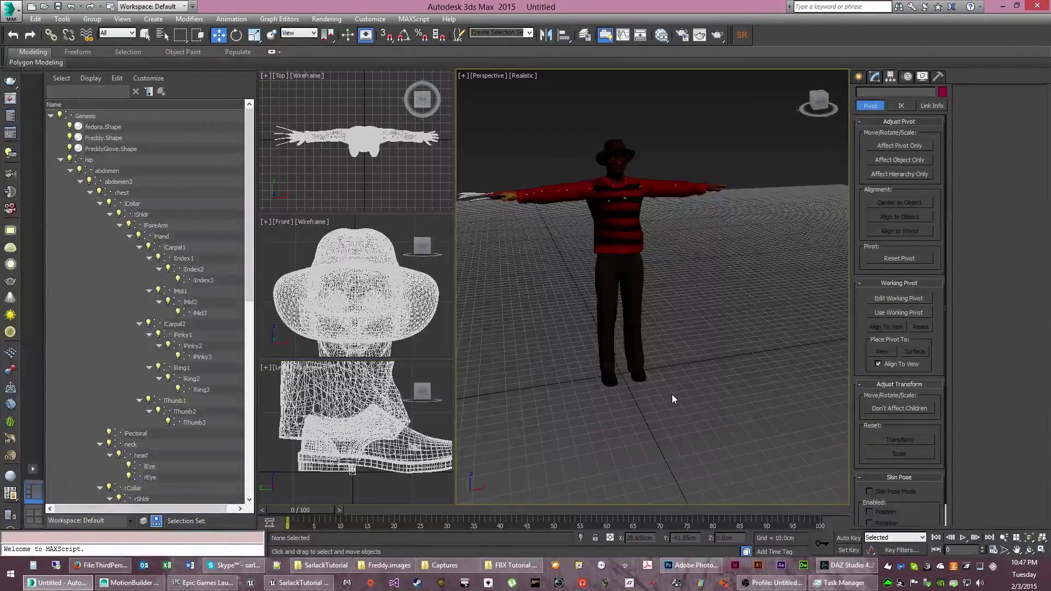
click(58, 6)
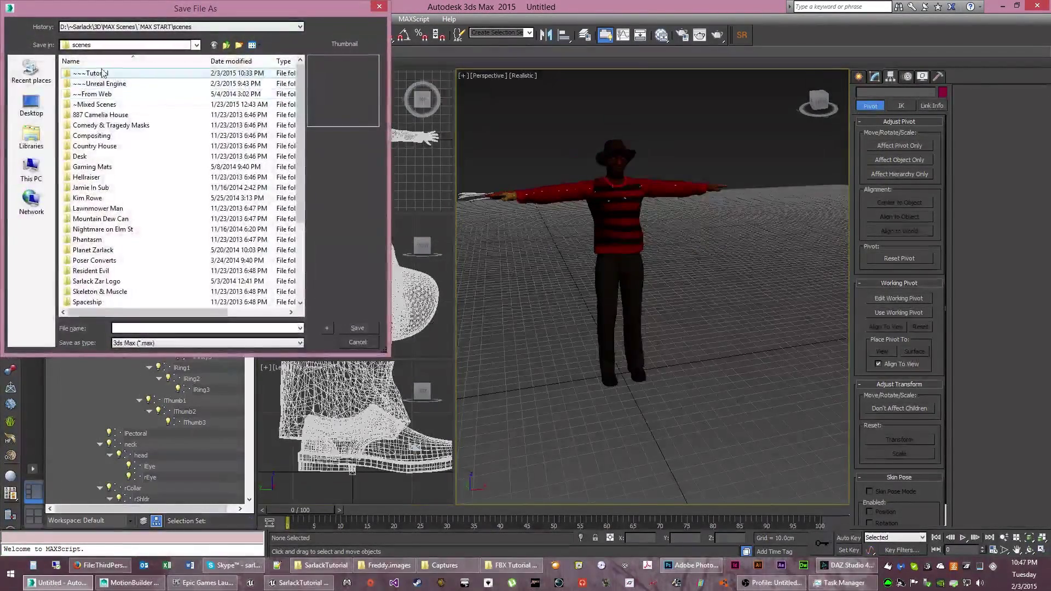
double_click(98, 73)
click(100, 77)
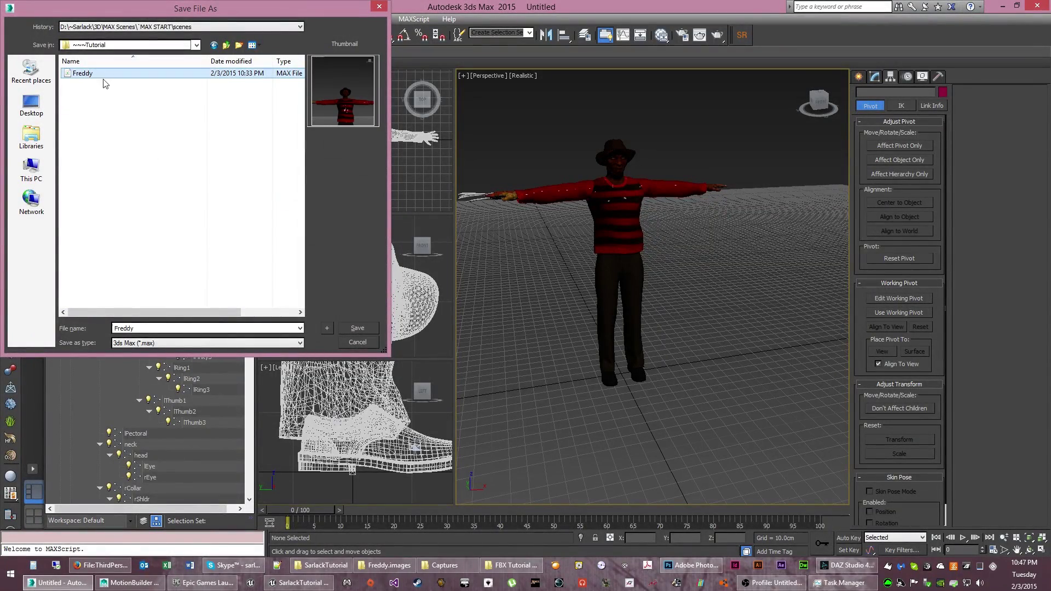
click(358, 327)
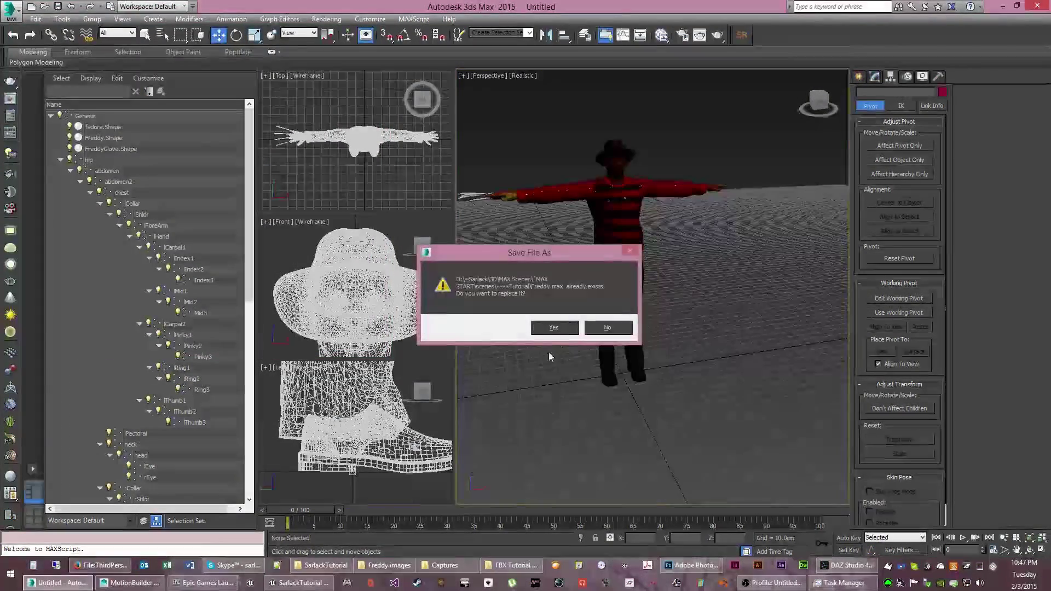
click(561, 327)
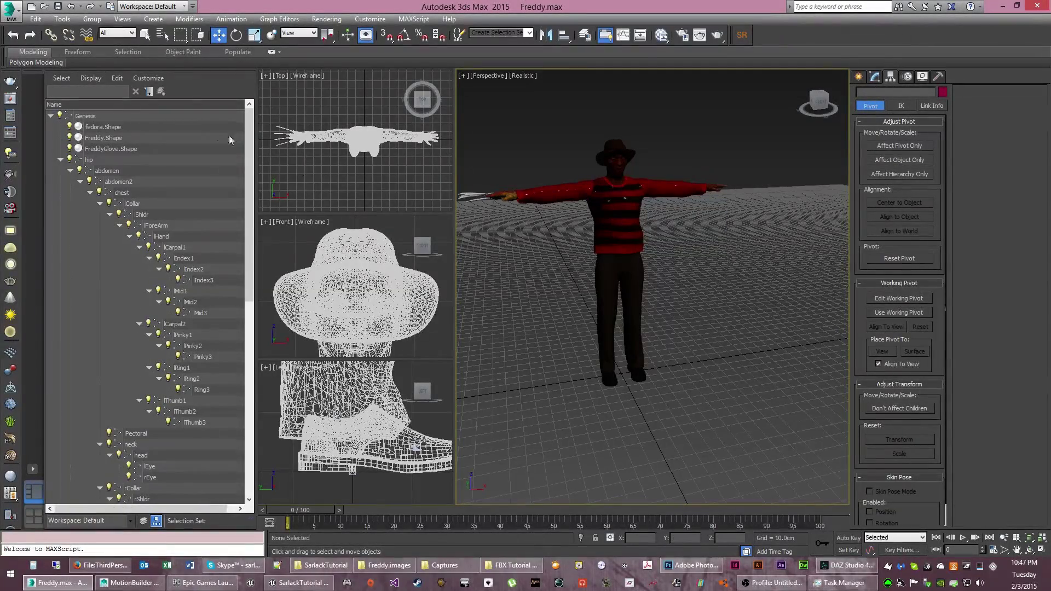
Export the scene as FBX over the existing Freddy file in the Tutorial folder, keeping the current export settings.
click(12, 17)
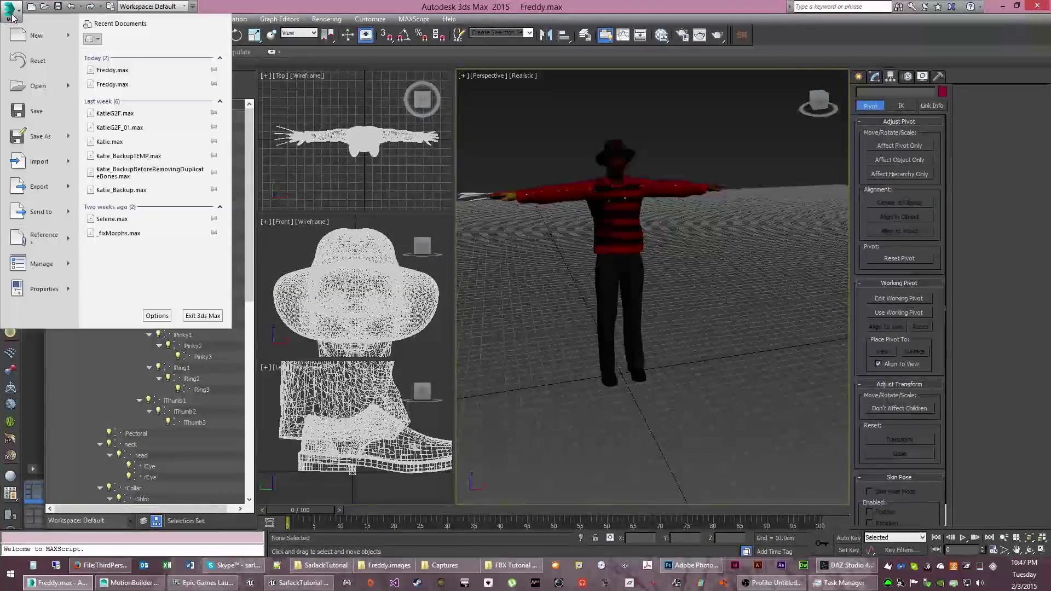
click(33, 186)
click(83, 105)
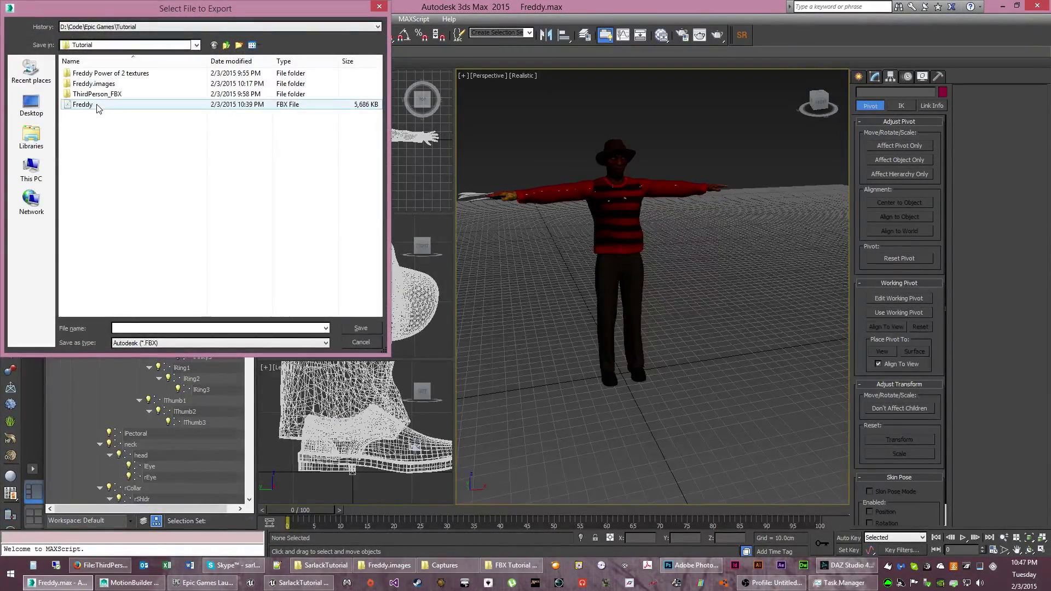
click(369, 324)
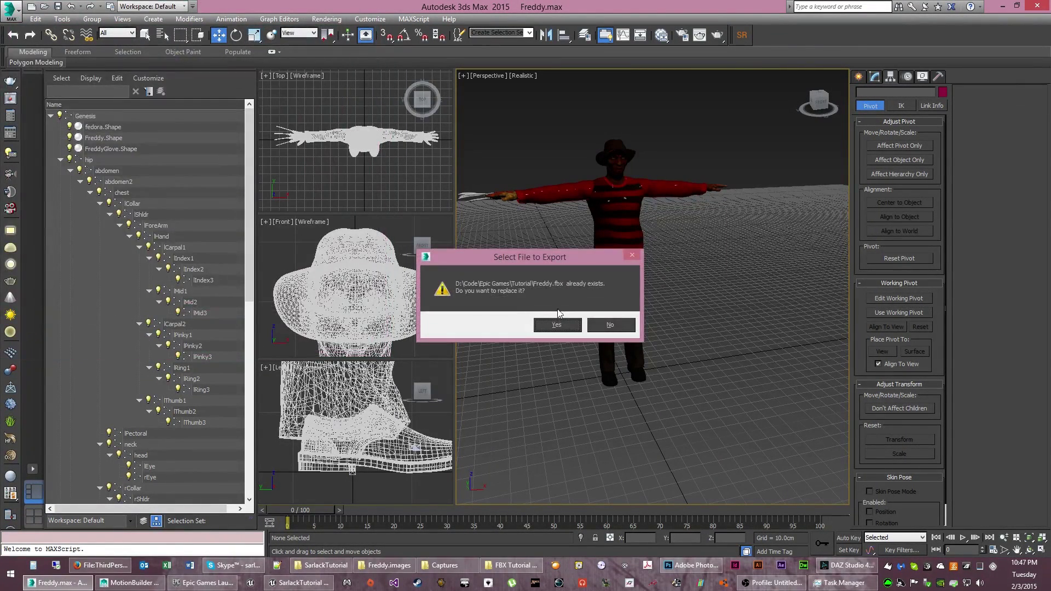
click(553, 326)
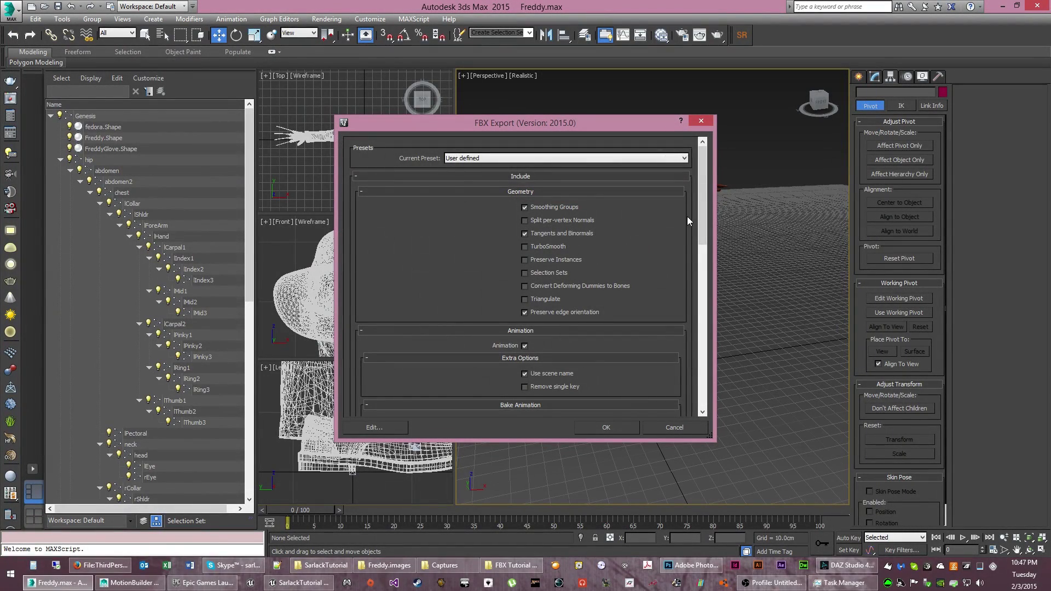
drag(699, 201, 705, 366)
click(606, 427)
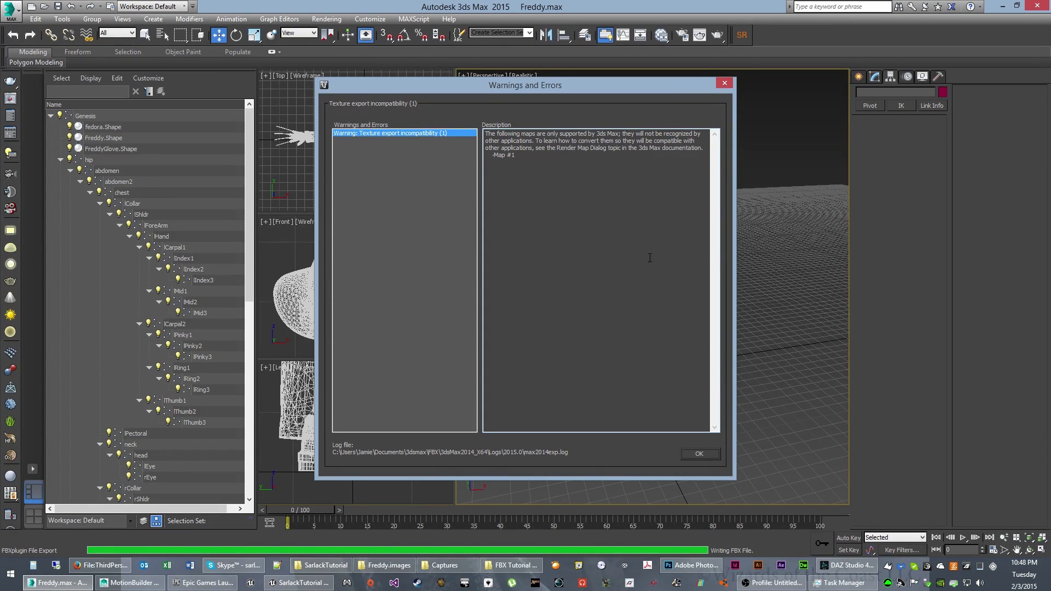
click(696, 452)
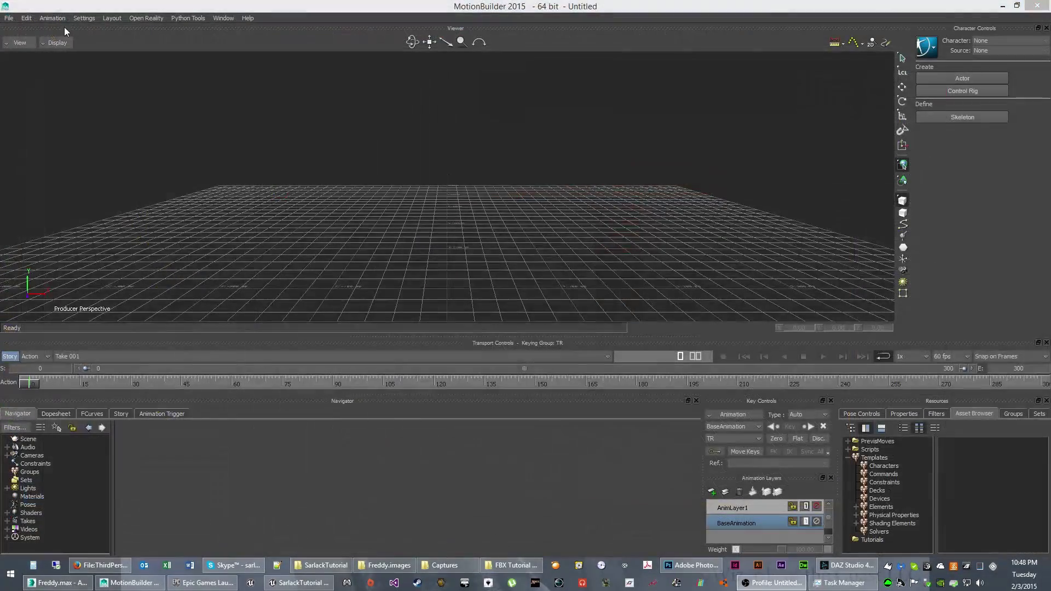
Switch to MotionBuilder and open the Freddy FBX file from the Tutorial folder.
click(8, 18)
click(33, 39)
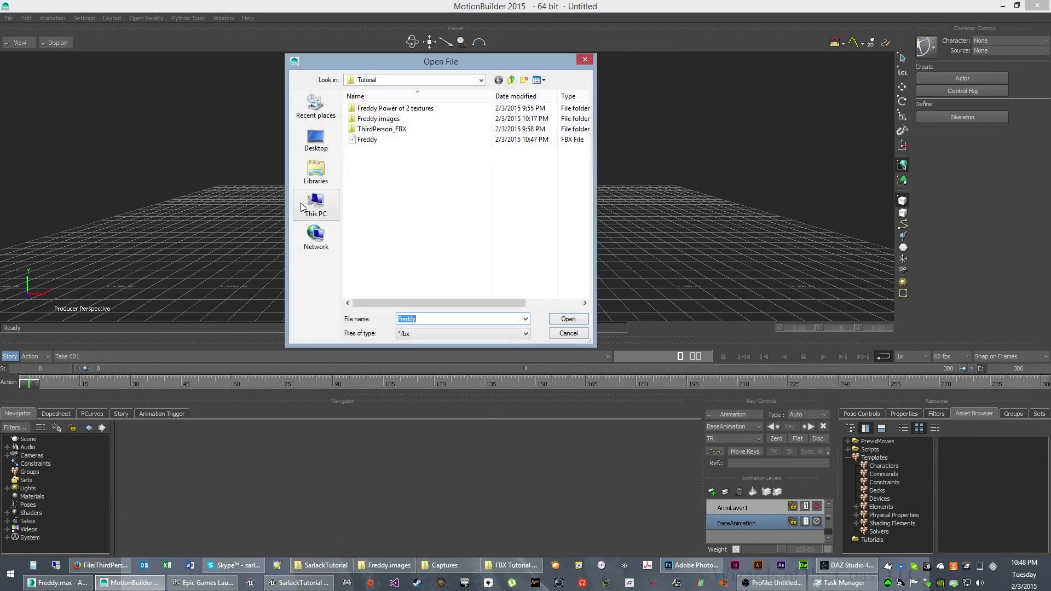
double_click(366, 139)
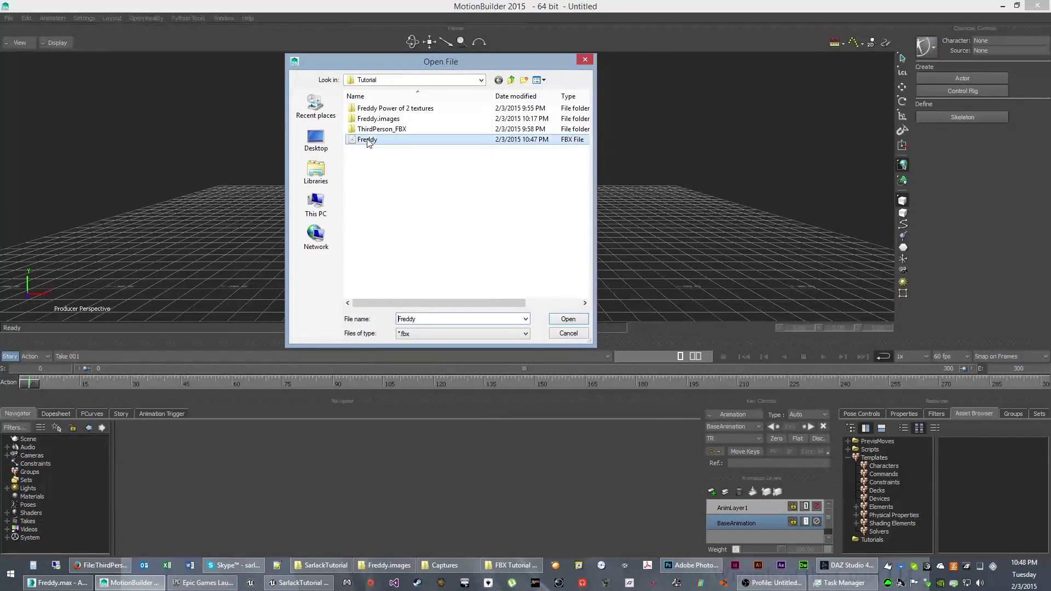
click(335, 545)
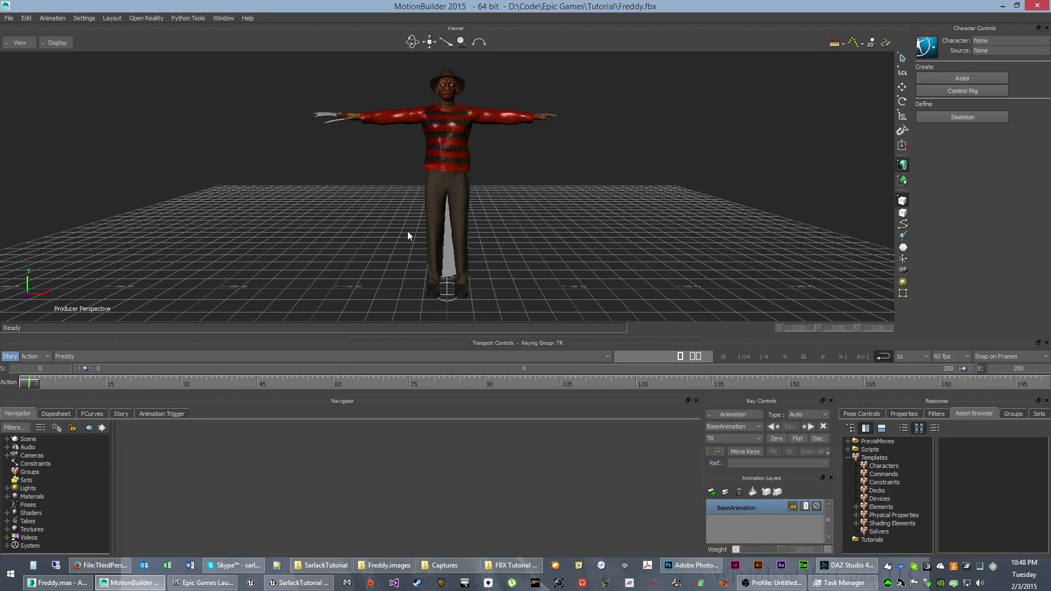
Select the Genesis root in the scene and begin a skeleton definition for a new character.
click(6, 439)
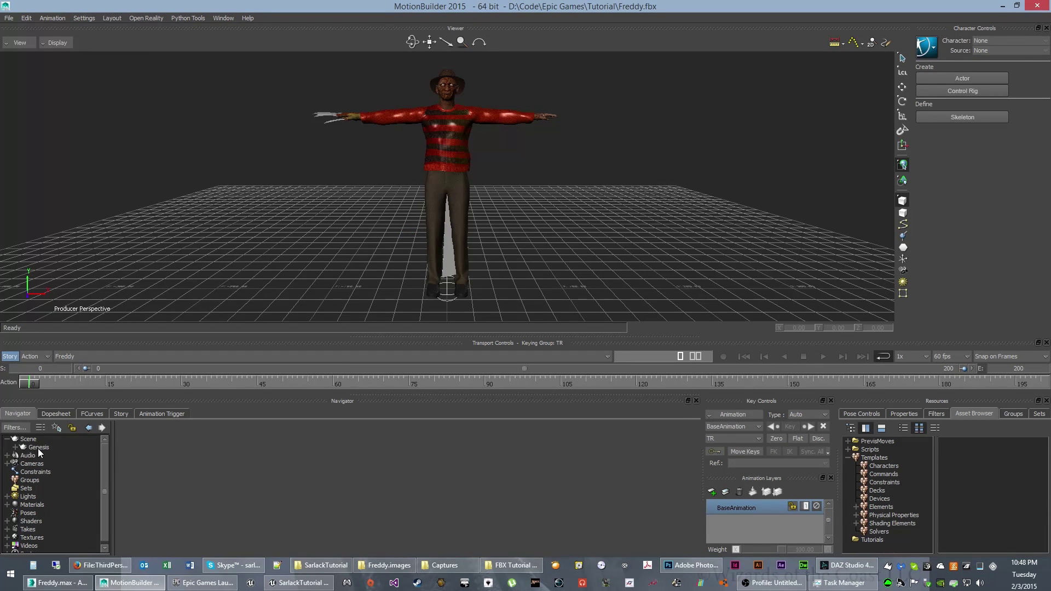
click(38, 448)
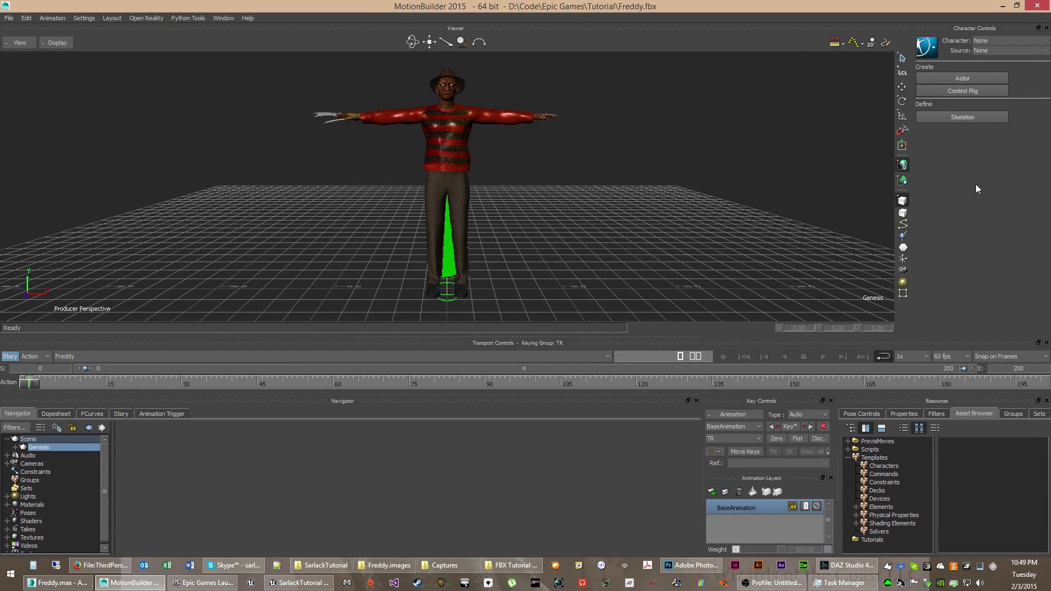
click(963, 116)
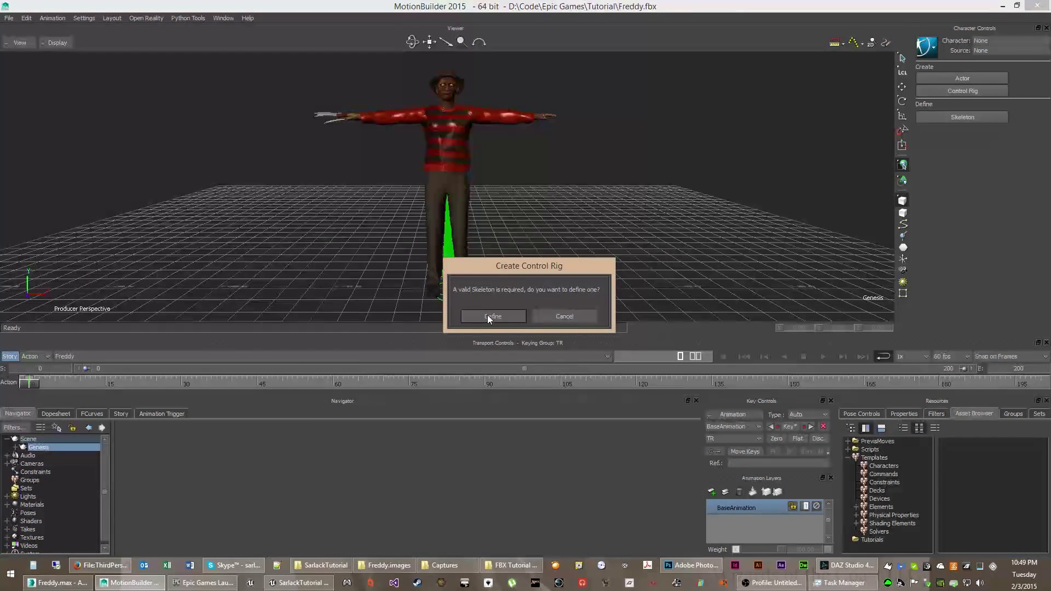
click(487, 316)
Load the Genesis 1 and 2 skeleton definition template for the character and lock the characterization as a biped.
click(869, 67)
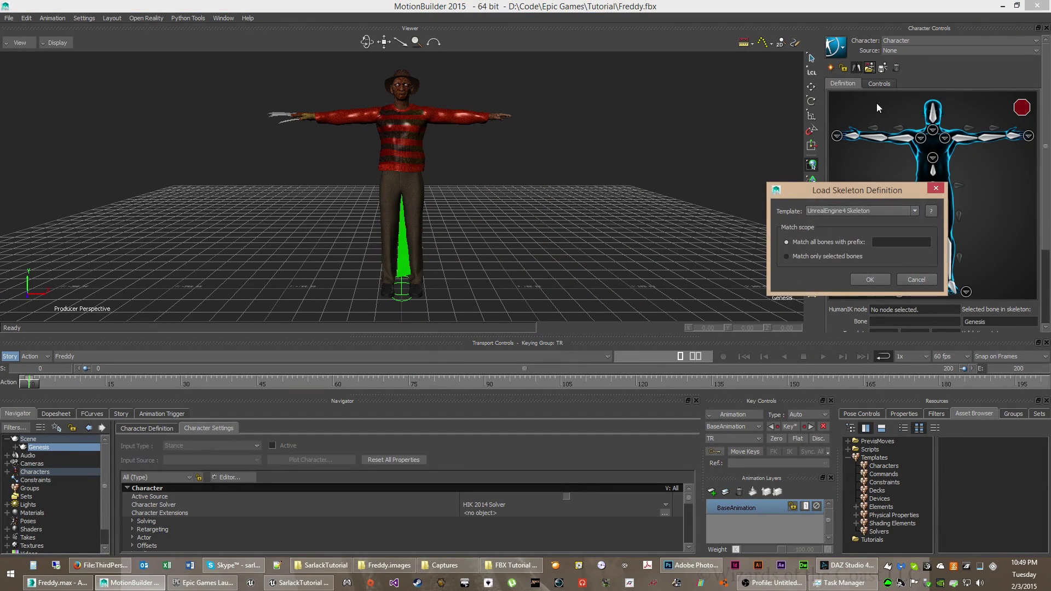
click(860, 213)
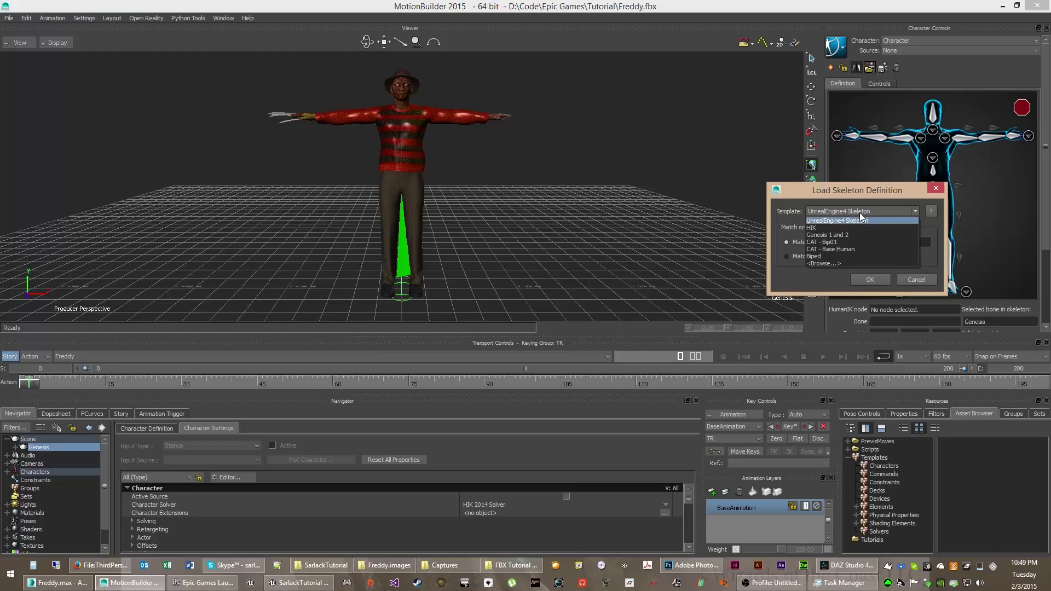
click(843, 234)
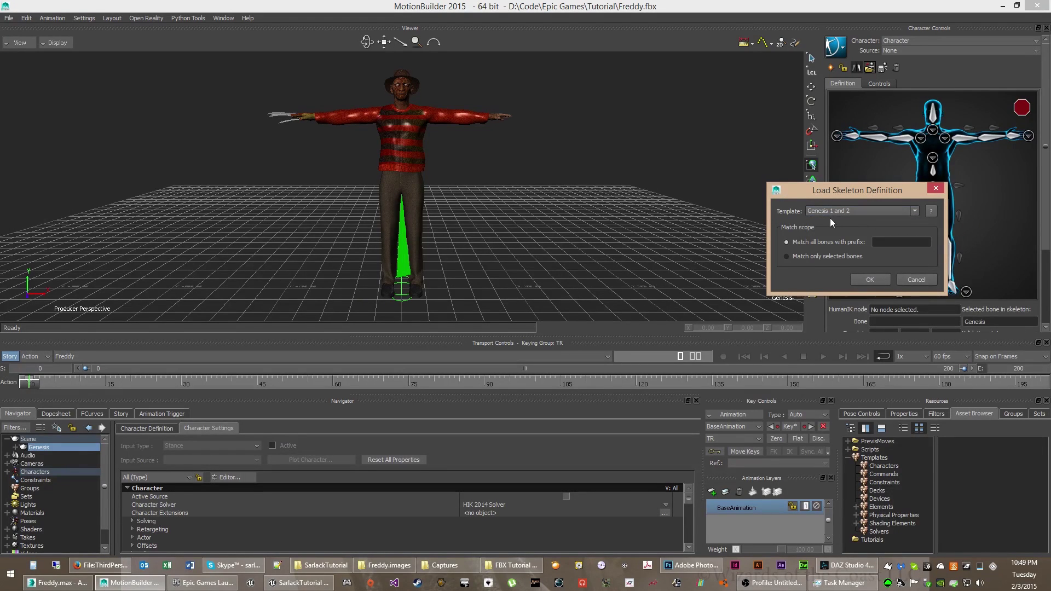
click(872, 279)
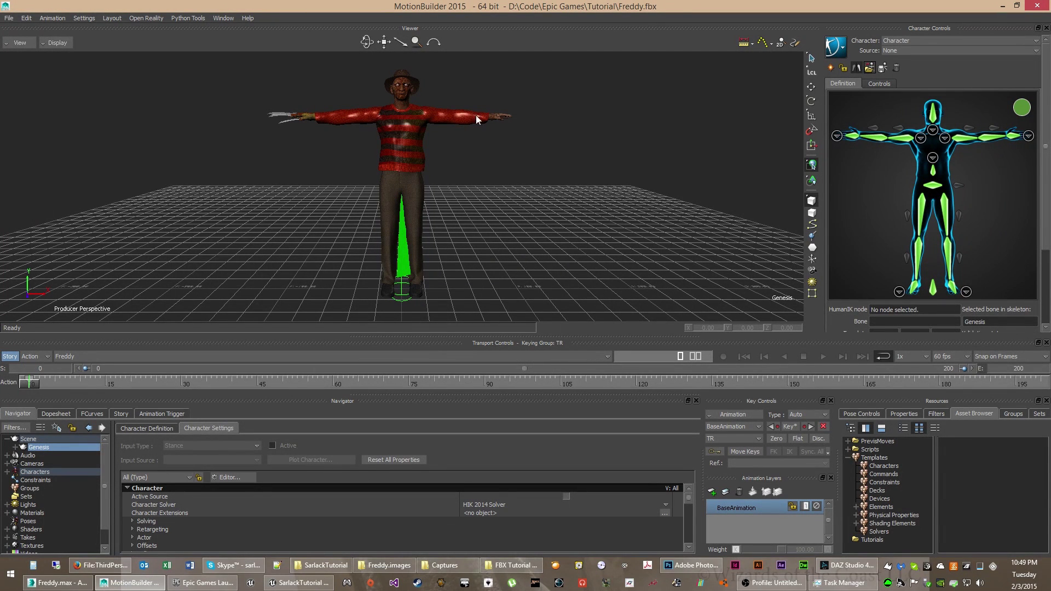
click(843, 68)
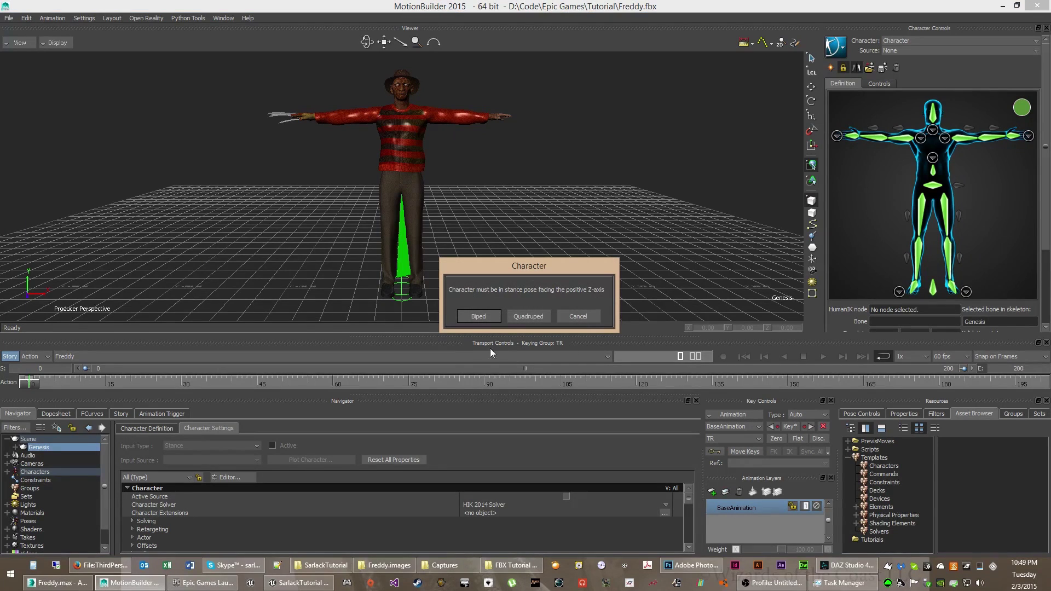
click(477, 313)
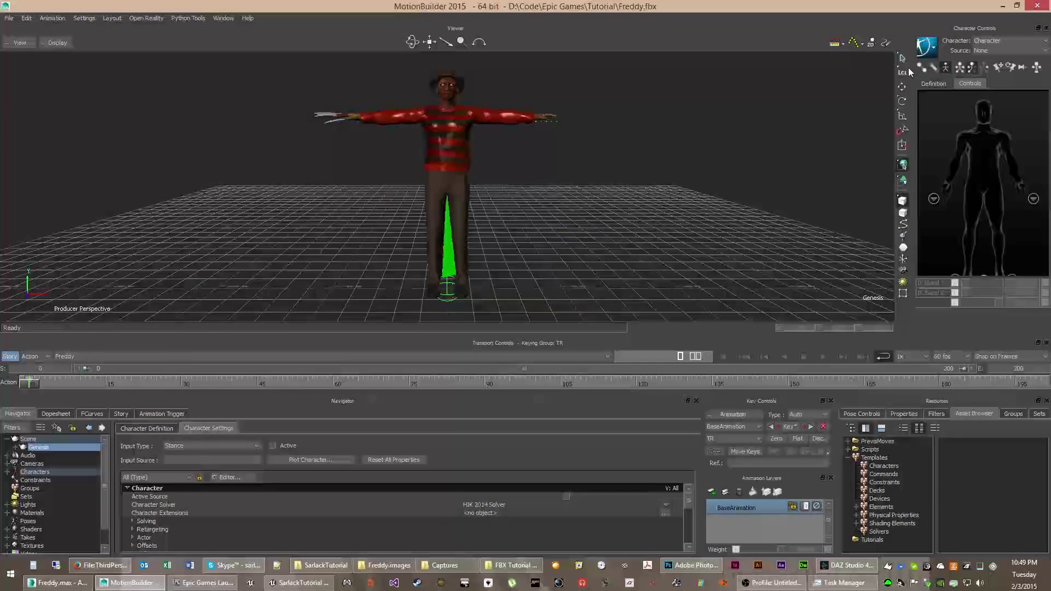
Start loading a character animation and choose the MB_Master file in the Tutorial project's ThirdPerson_FBX folder.
click(924, 50)
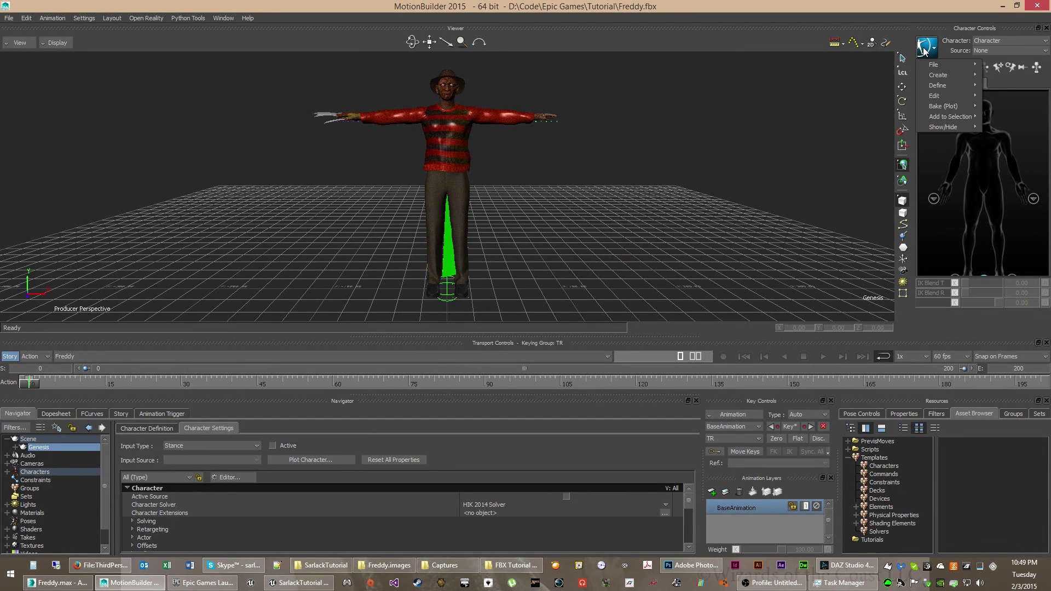
click(876, 64)
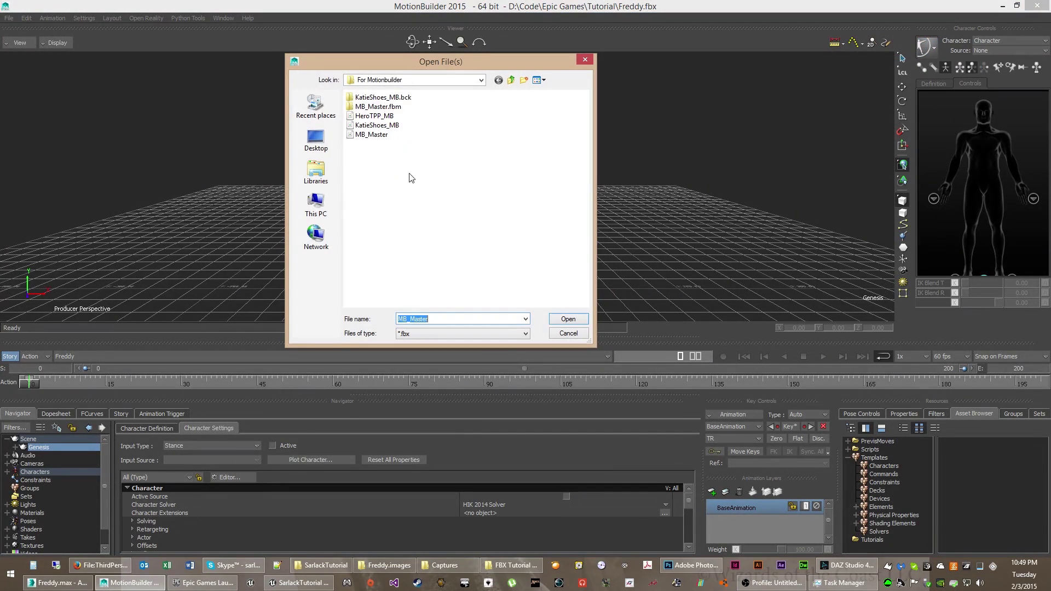
click(512, 81)
click(512, 81)
click(370, 172)
double_click(370, 171)
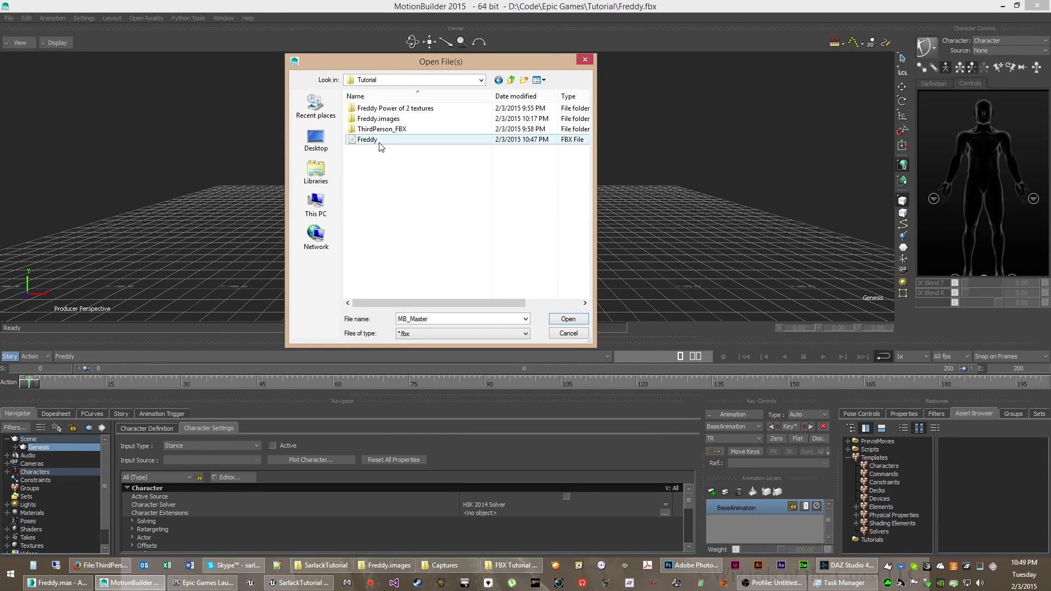
double_click(378, 130)
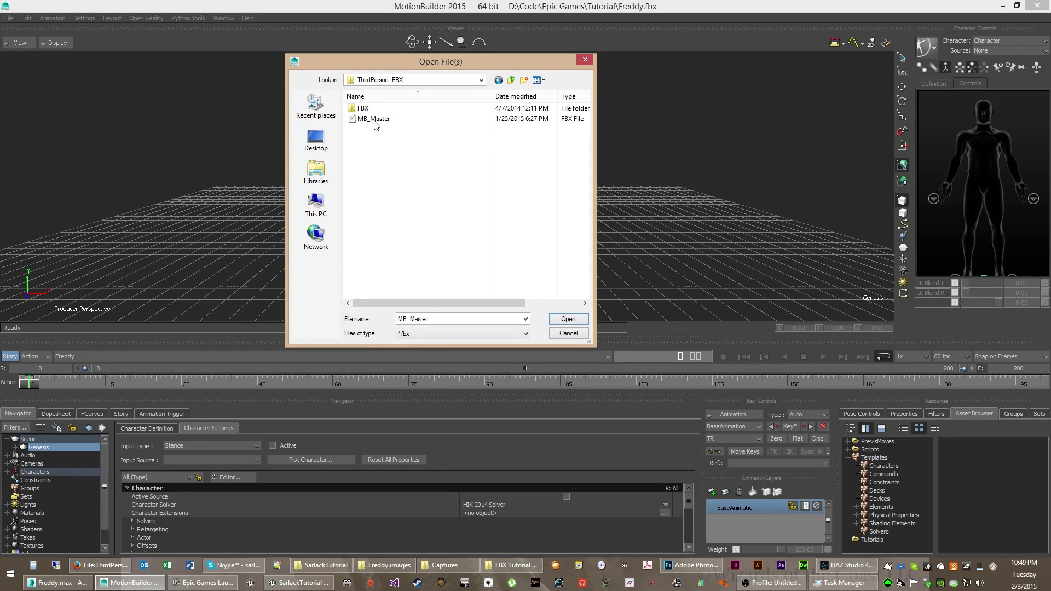
click(377, 120)
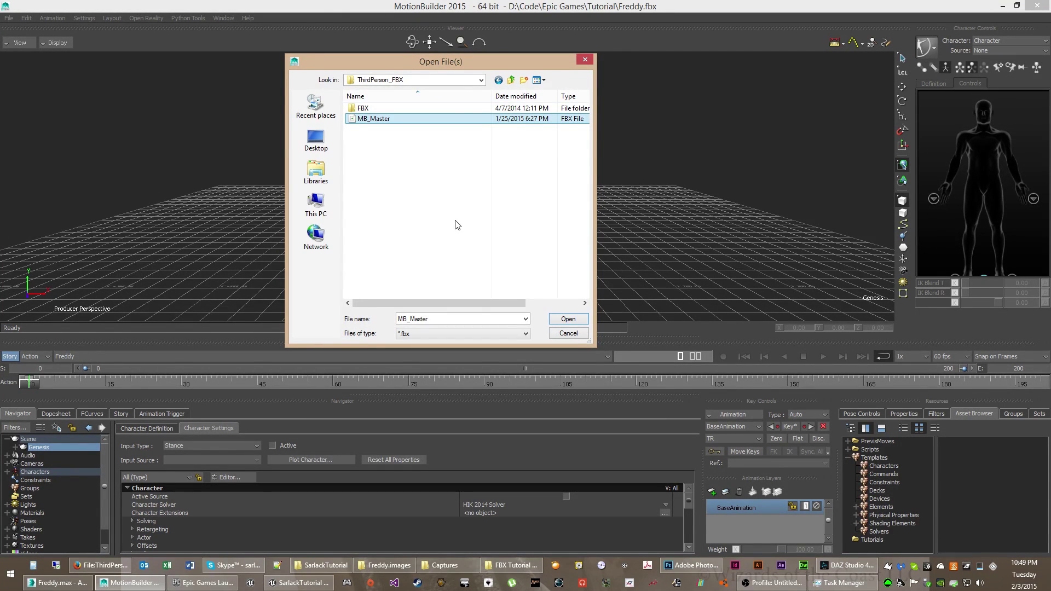
Import all MB_Master takes except T-Pose onto the character, using Plot to Skeleton as the load technique.
click(576, 320)
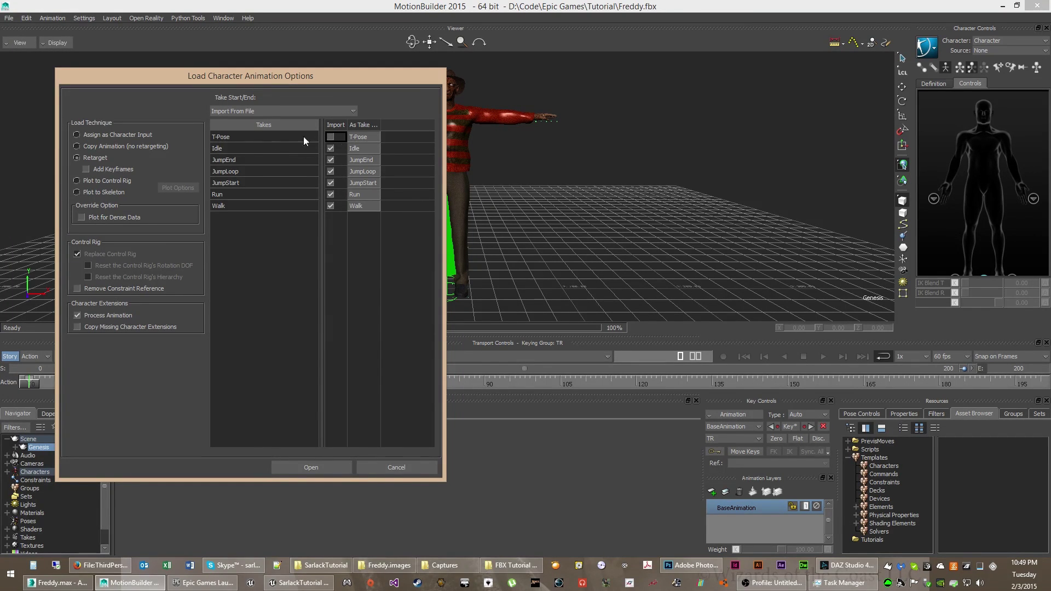
click(76, 192)
click(301, 463)
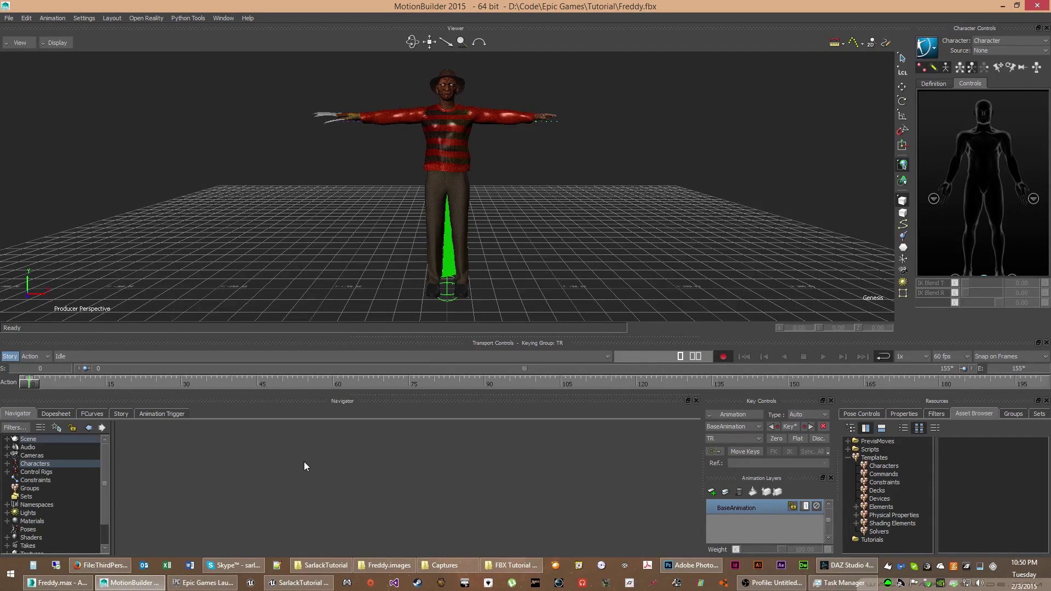
Delete the control rig that came in with the imported animations.
click(7, 472)
click(47, 481)
right_click(47, 481)
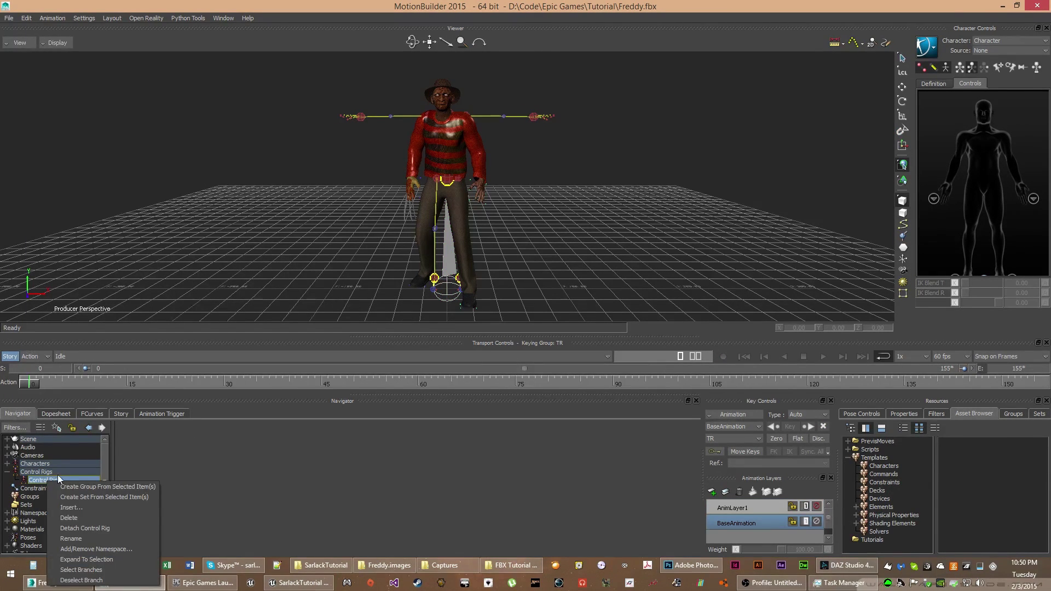
click(77, 516)
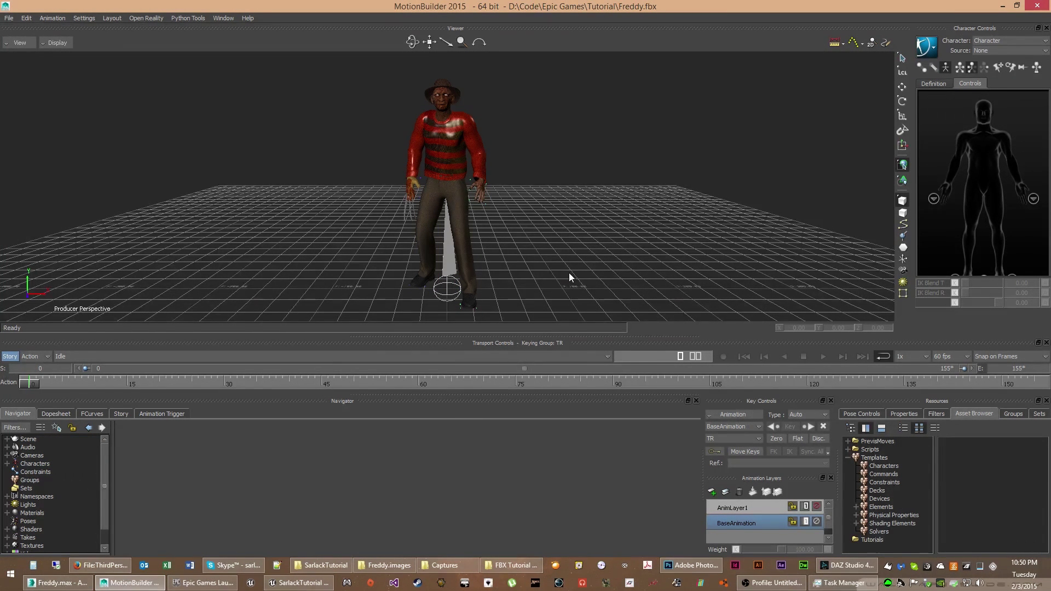
Preview the JumpEnd, JumpLoop and JumpStart takes on the character, and return to the Freddy take.
double_click(26, 538)
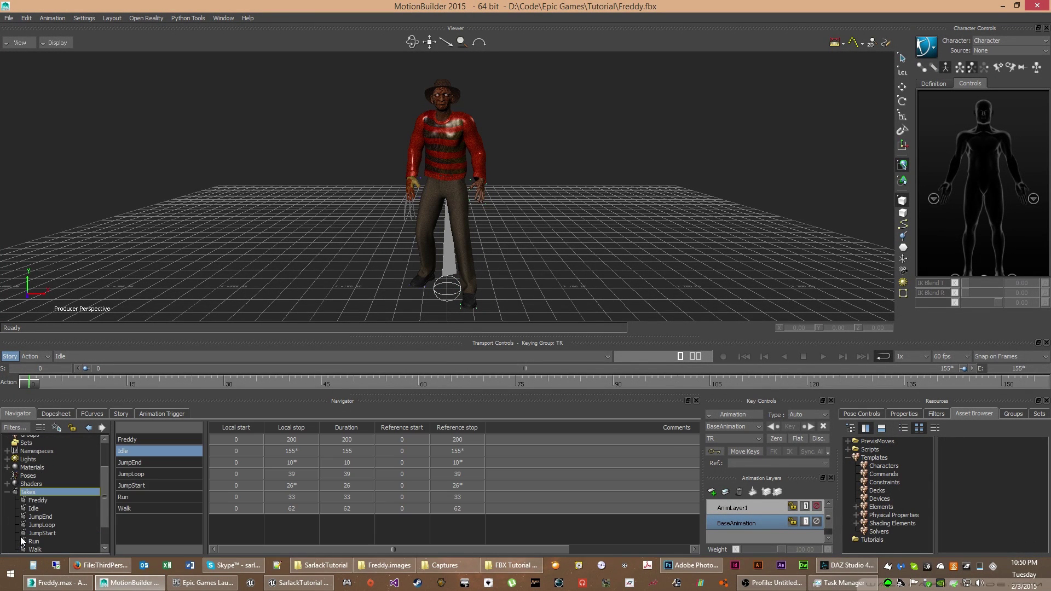
click(163, 462)
click(160, 474)
click(153, 486)
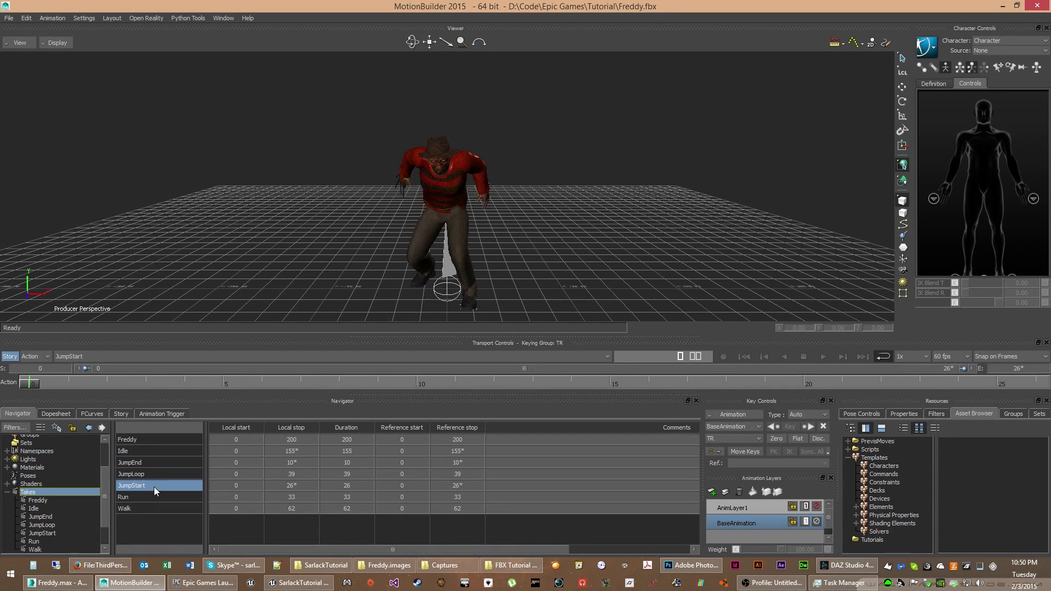
click(138, 444)
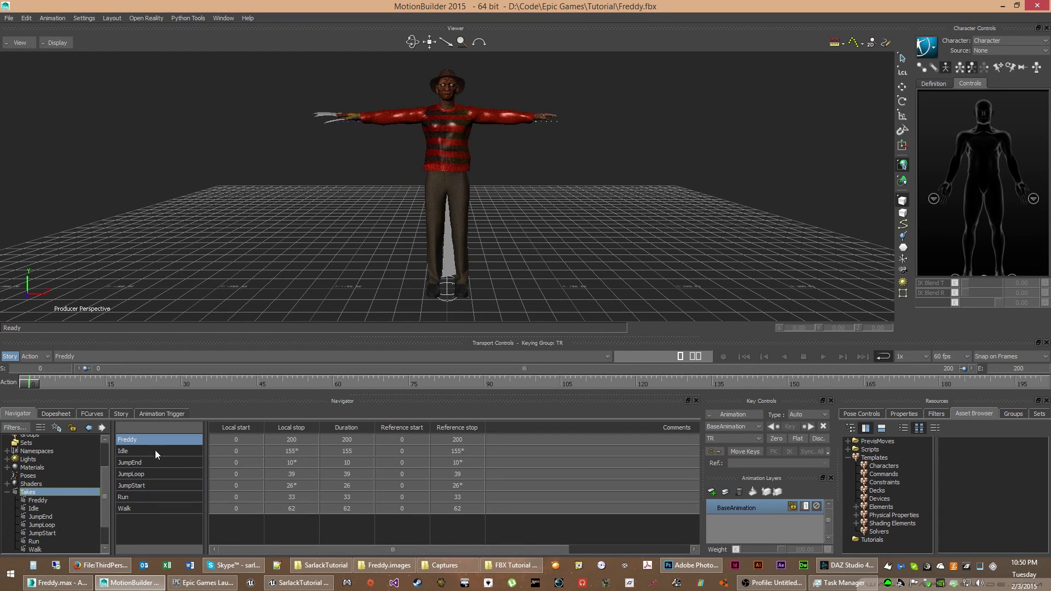
Rename the Freddy take as T-Pose.
double_click(133, 444)
text(T-Pose)
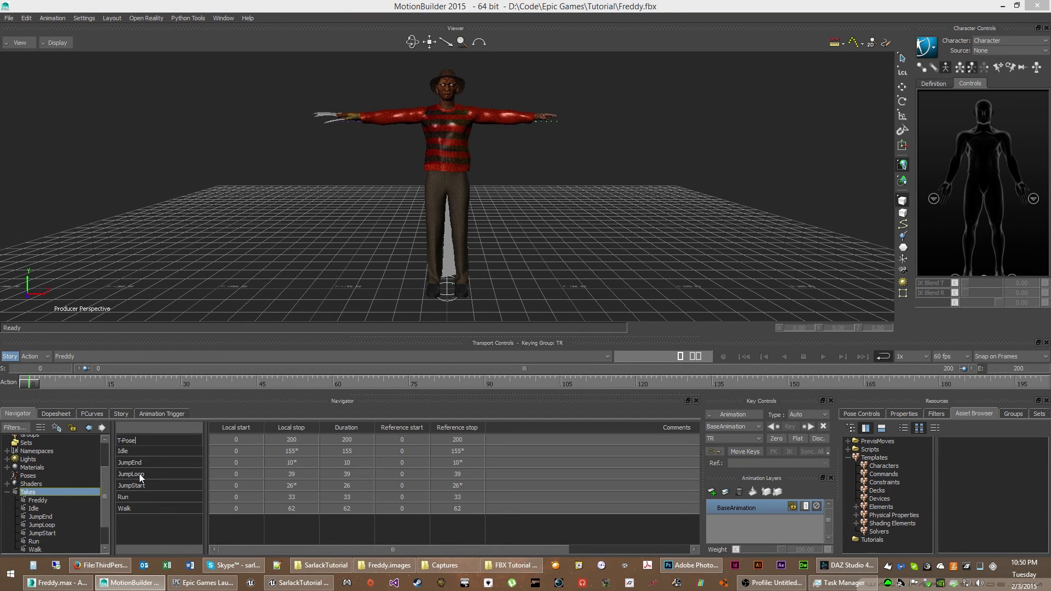
key(Return)
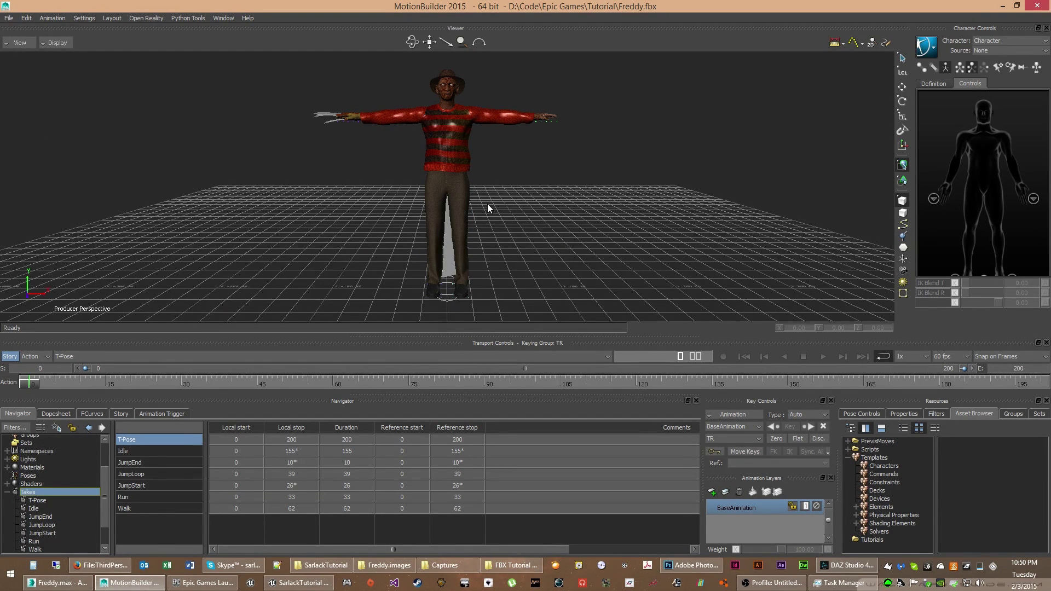
Check the character's pose in the Idle, JumpEnd and Walk takes.
click(155, 450)
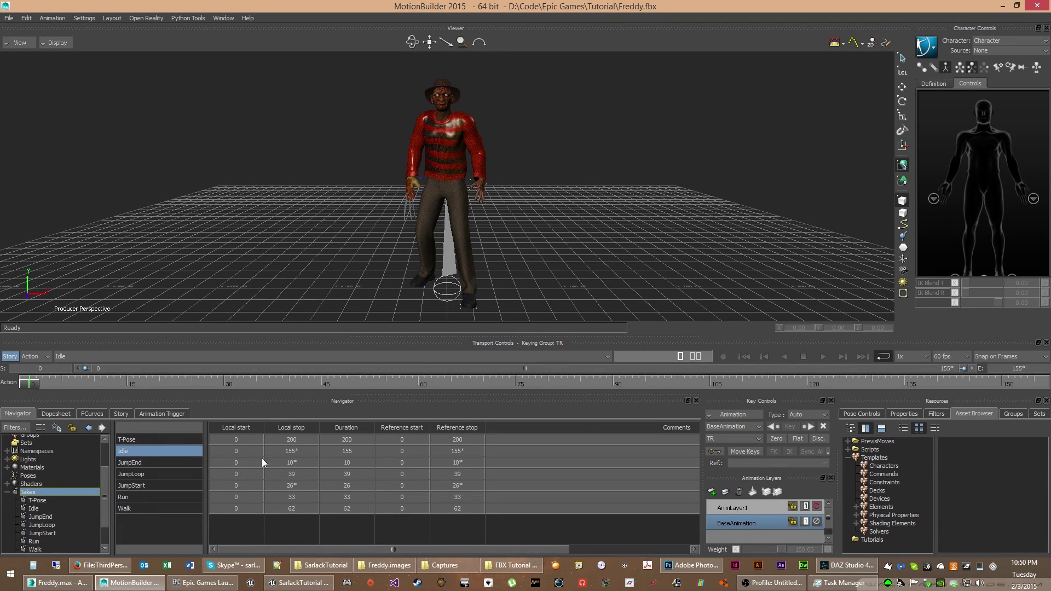
click(159, 463)
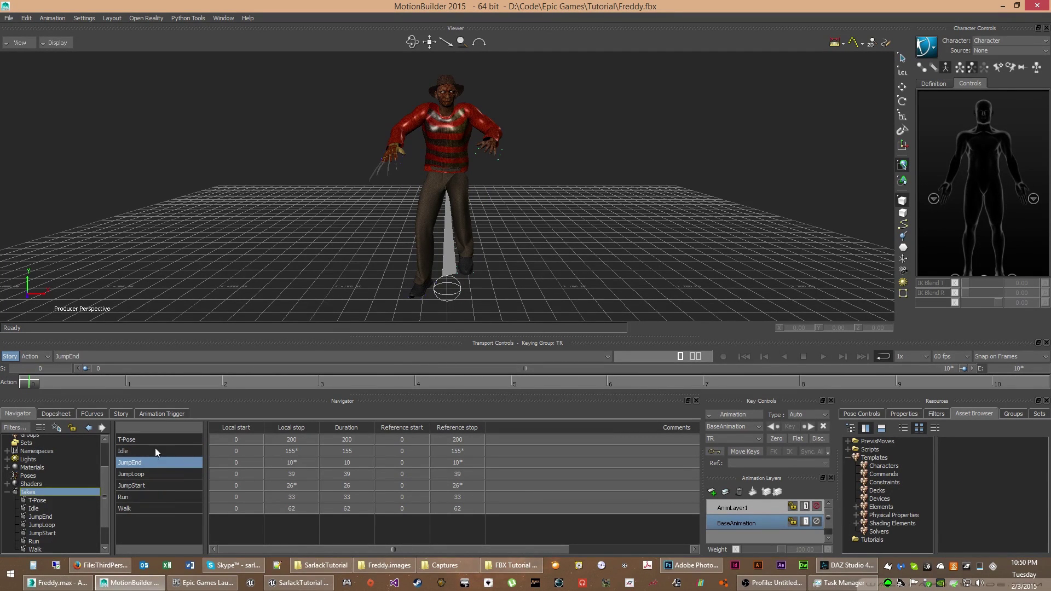
click(156, 510)
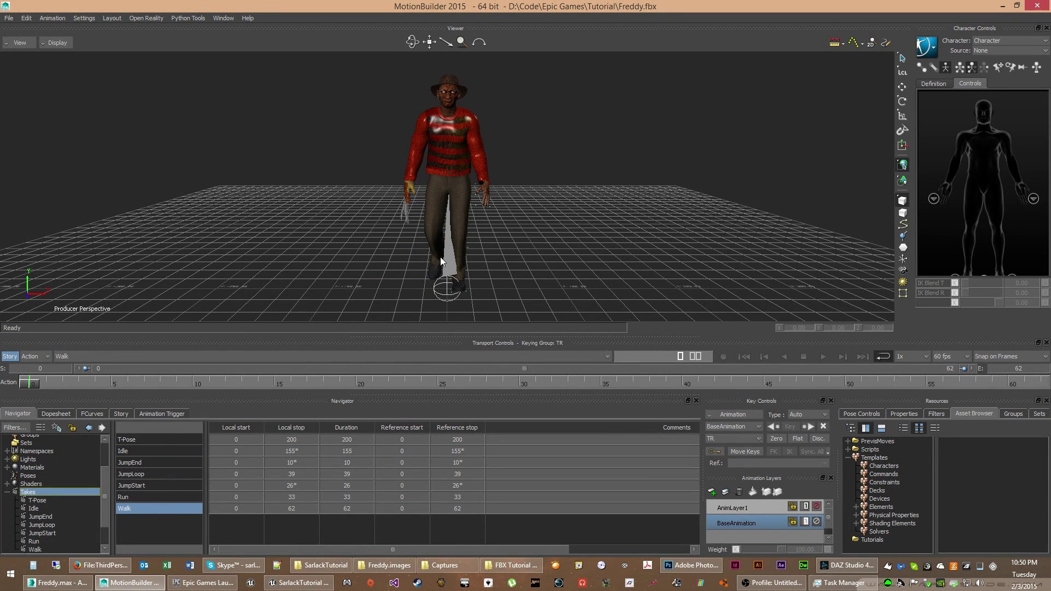
Play the Walk take at 1/5x speed in a close-up right-side view of the feet against the ground.
key(ctrl+r)
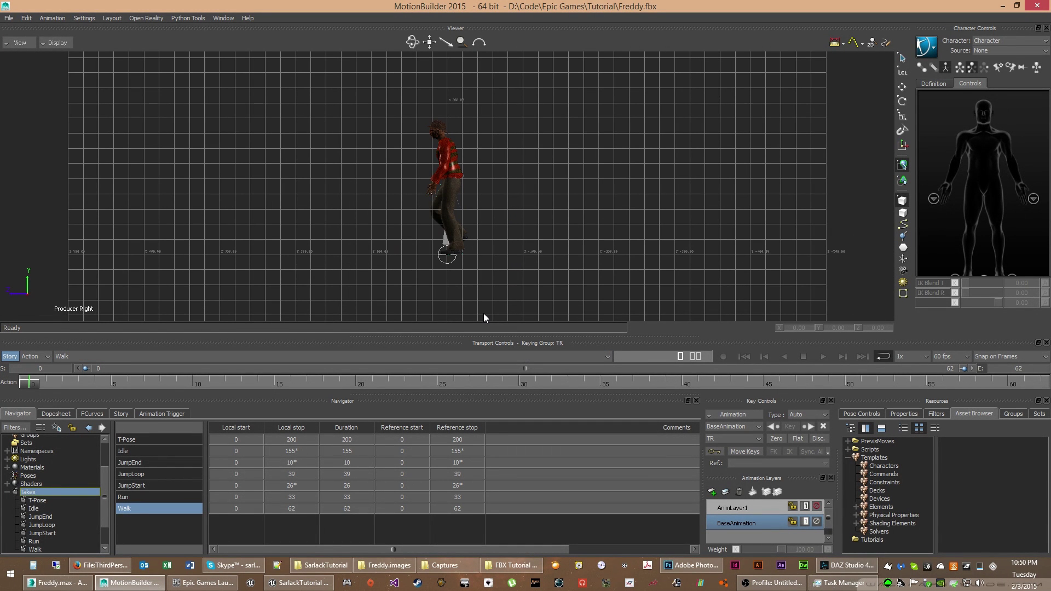
drag(462, 43, 421, 356)
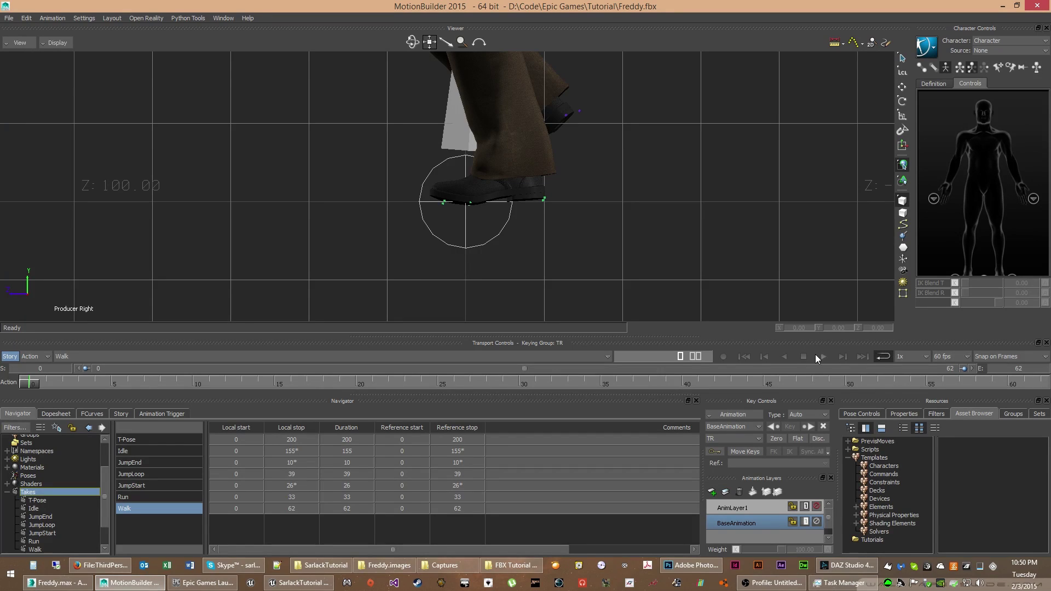
click(903, 357)
click(909, 375)
click(824, 356)
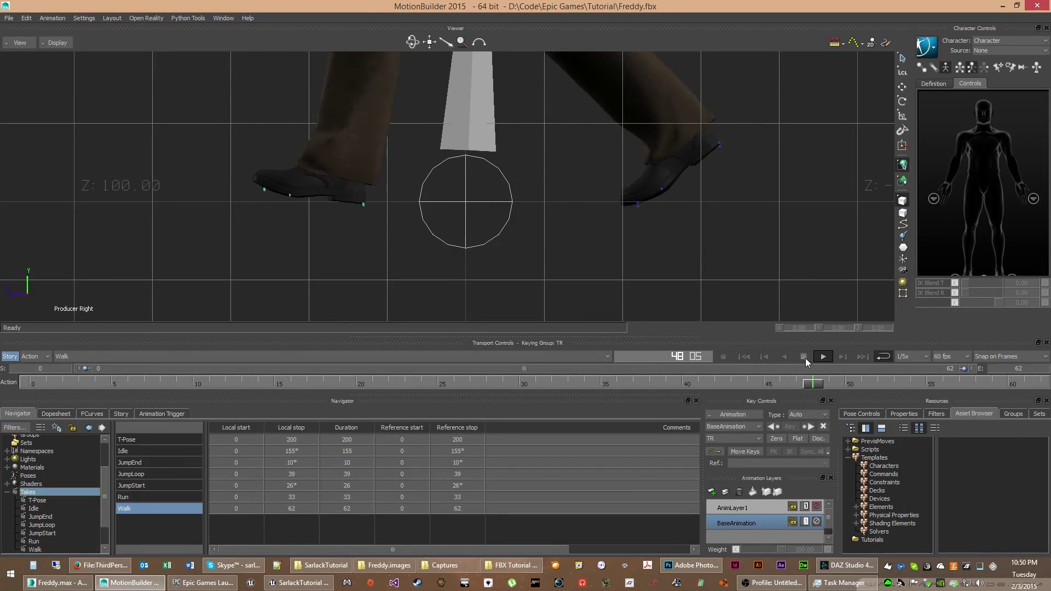
click(803, 357)
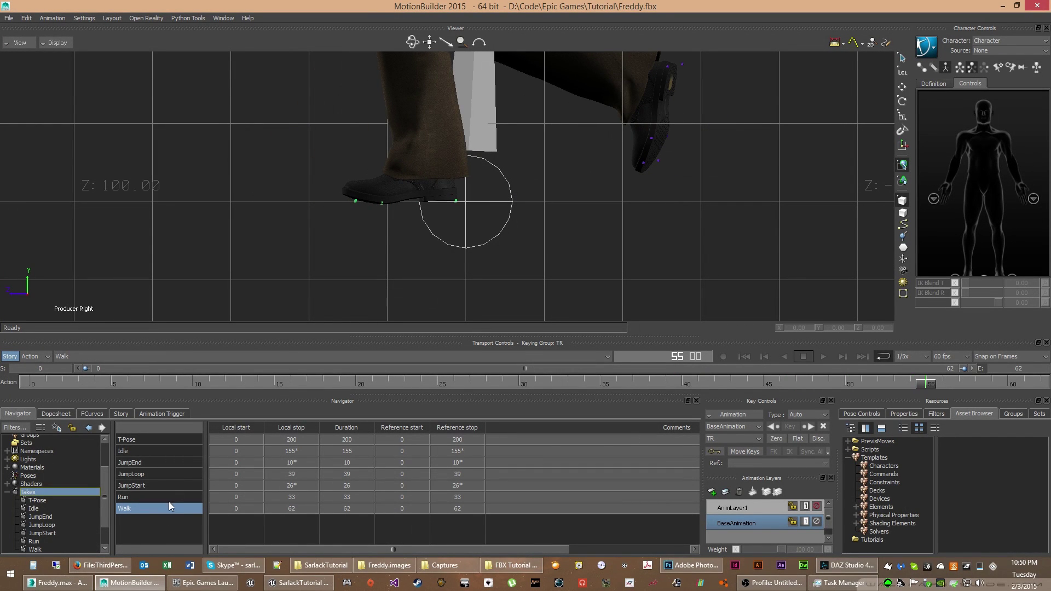
Play the Run take at 1/5x speed, checking the feet from the side and the whole character in perspective.
click(123, 497)
click(825, 357)
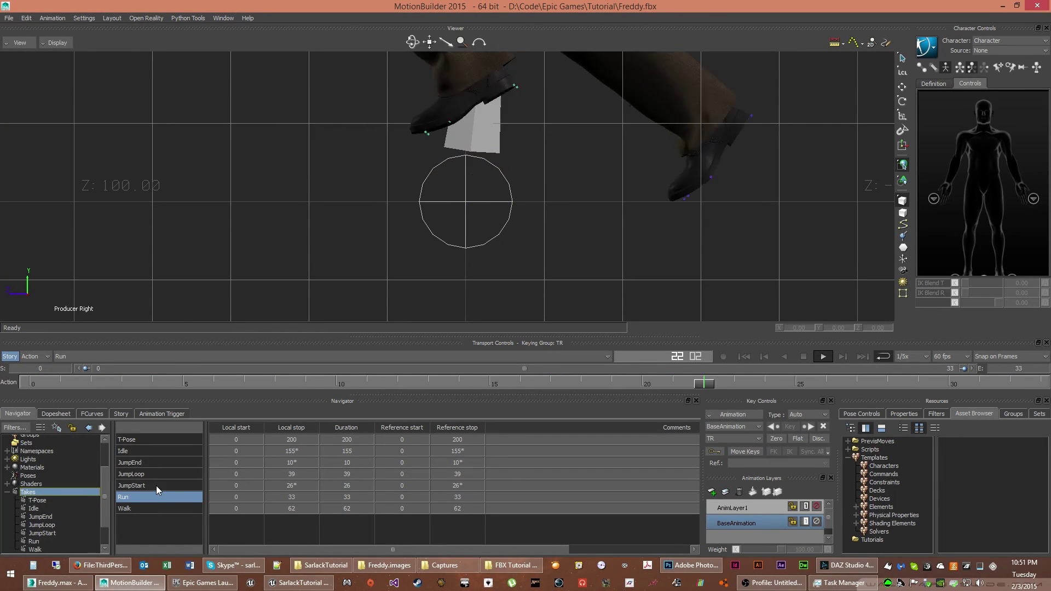
key(ctrl+e)
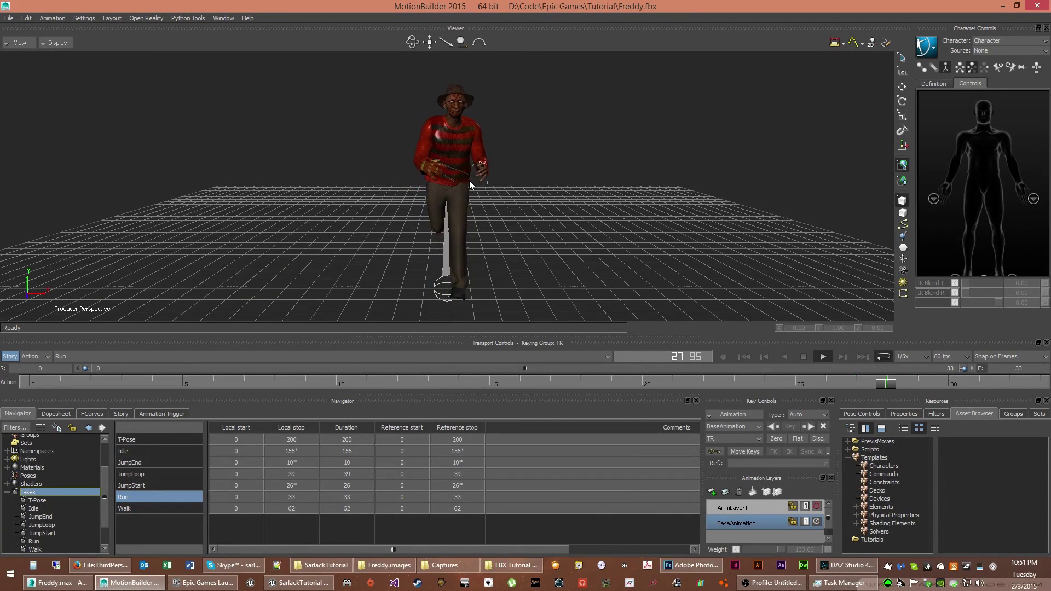
click(799, 355)
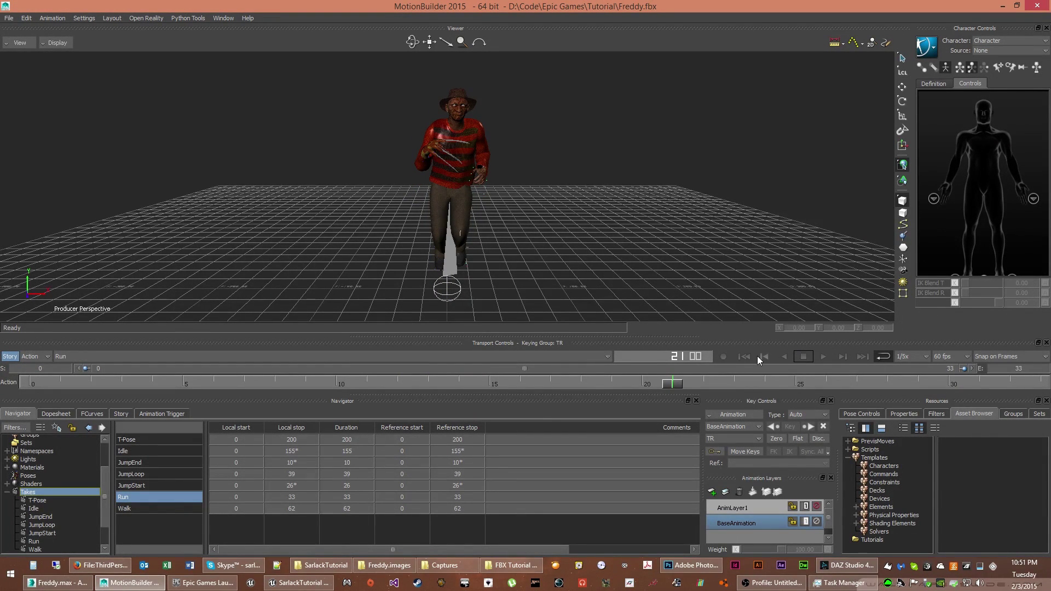
Return the Run take to its first frame and save the Freddy scene.
click(759, 356)
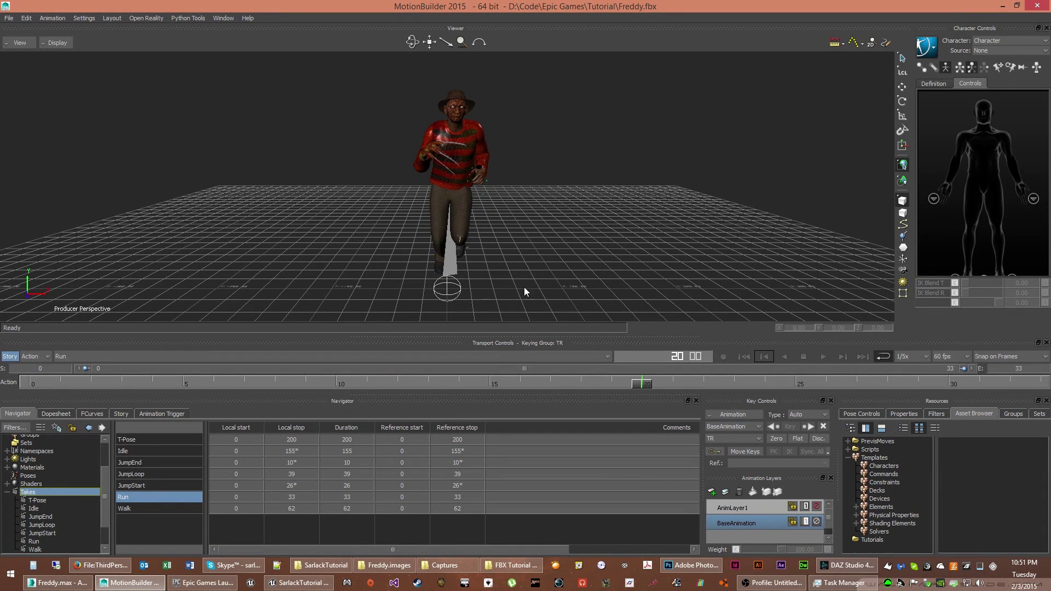
click(745, 357)
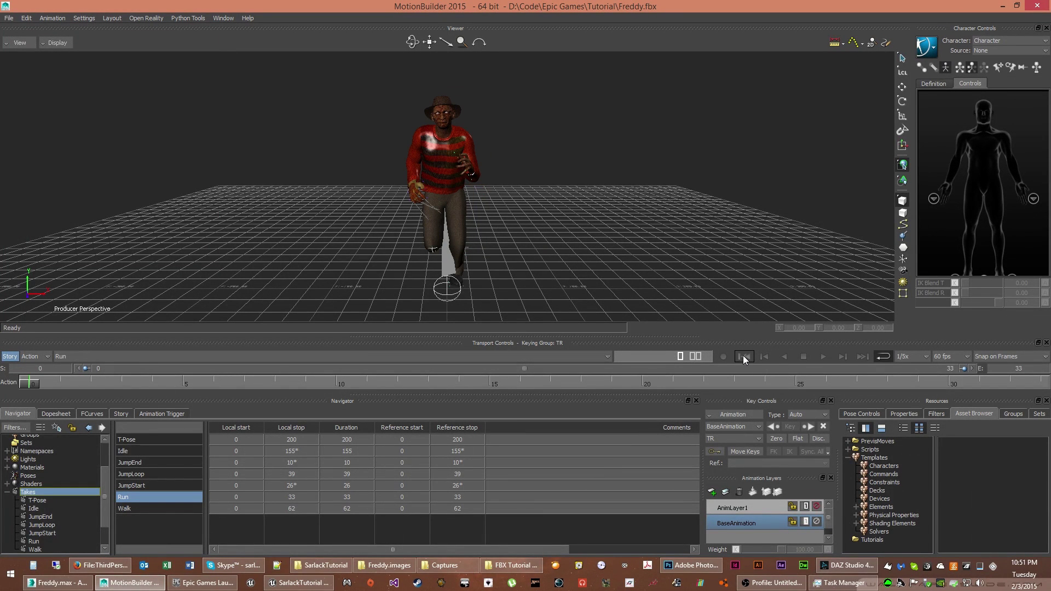
click(6, 18)
click(38, 60)
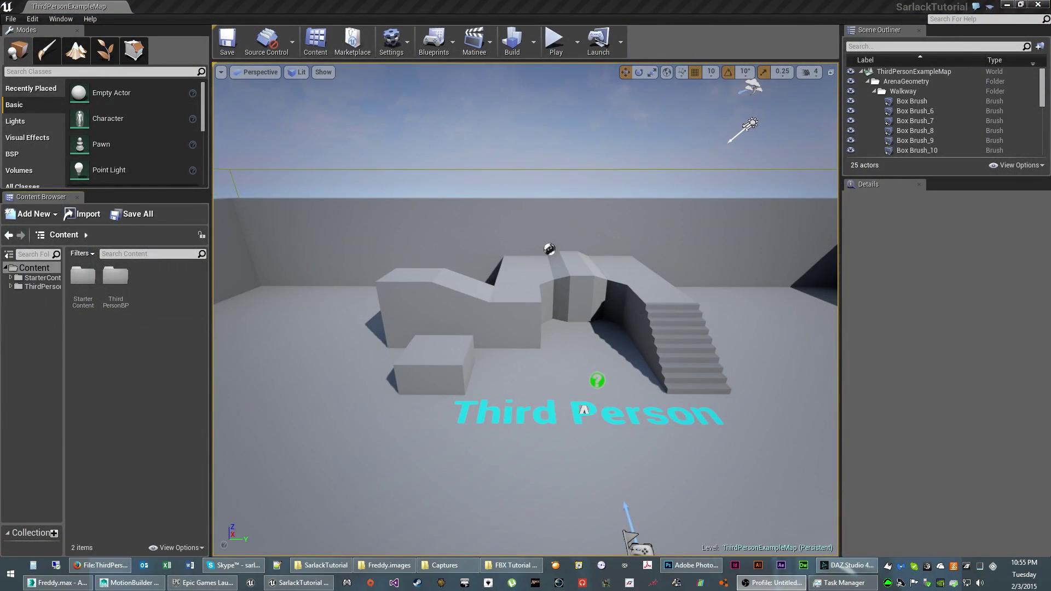
Switch to the SarlackTutorial project in the Unreal Editor and create a folder named Sarlack under Content.
right_click(109, 341)
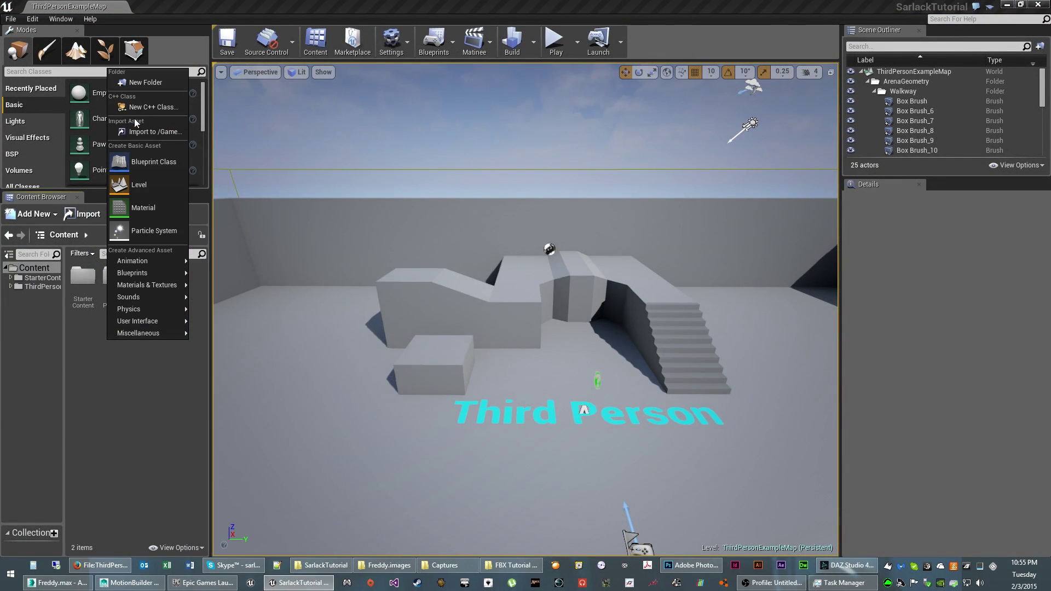
click(143, 83)
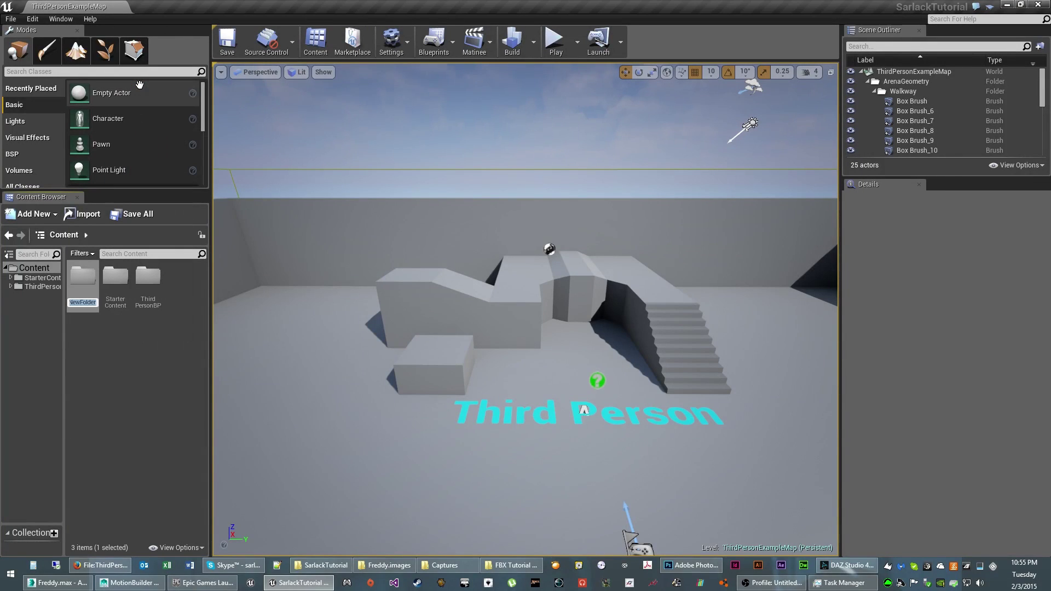
text(Sarlack)
key(Return)
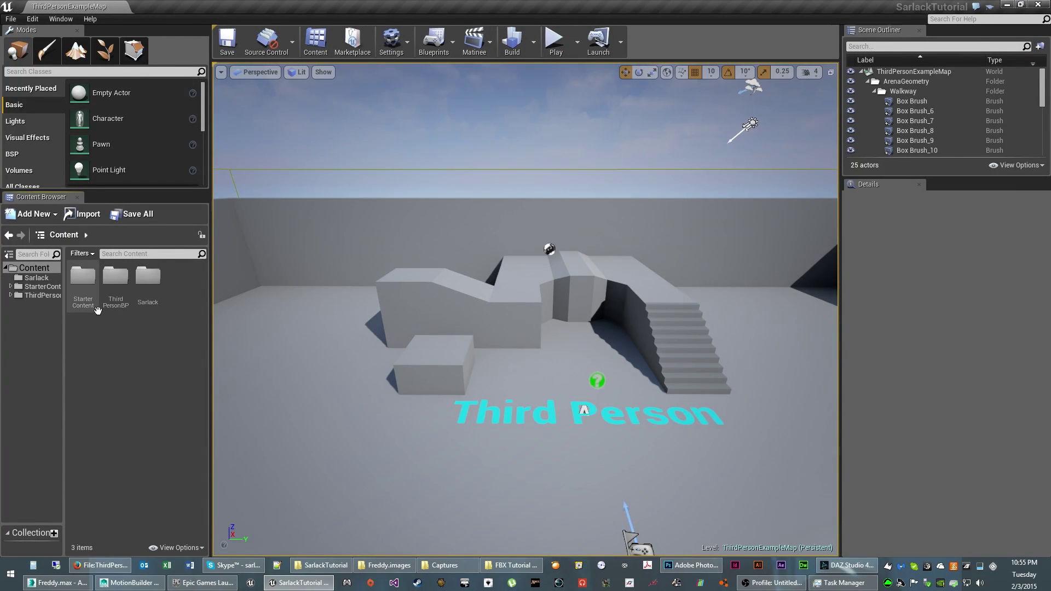
Create a folder named Freddy inside the Sarlack folder.
double_click(150, 278)
right_click(136, 307)
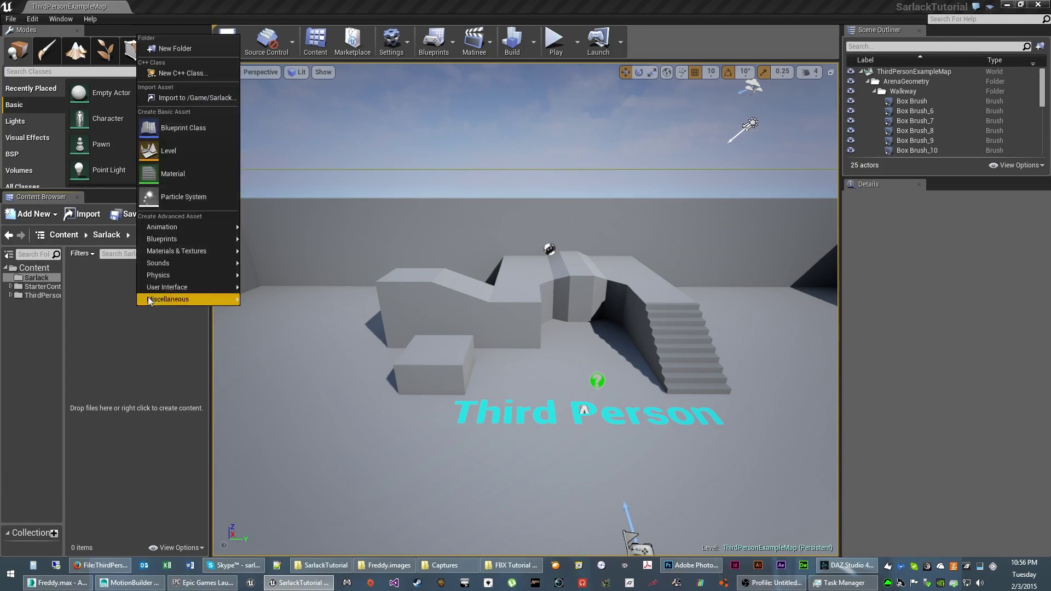
click(179, 50)
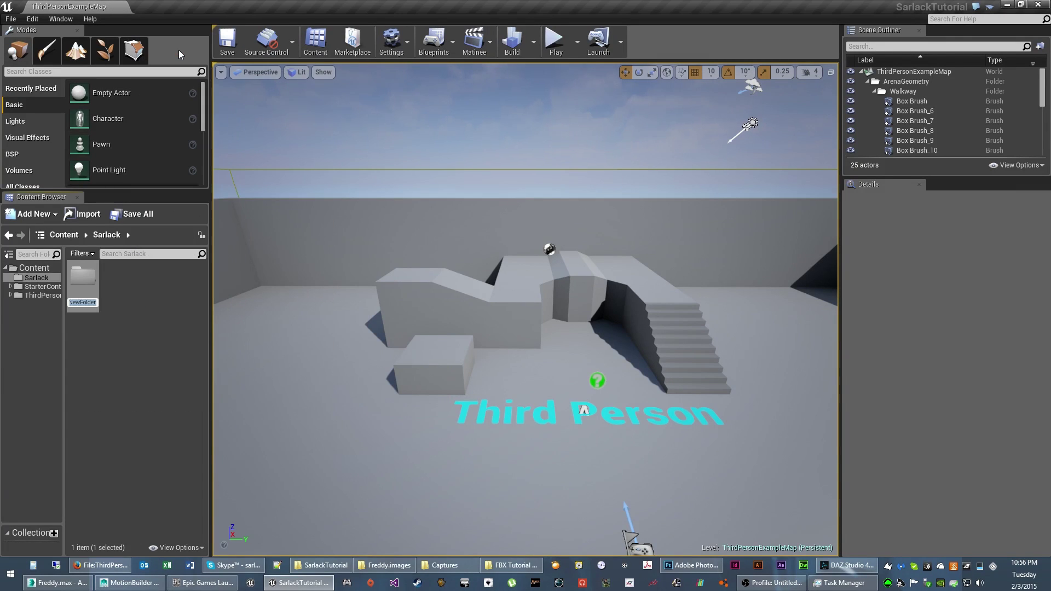
text(Fr)
key(Return)
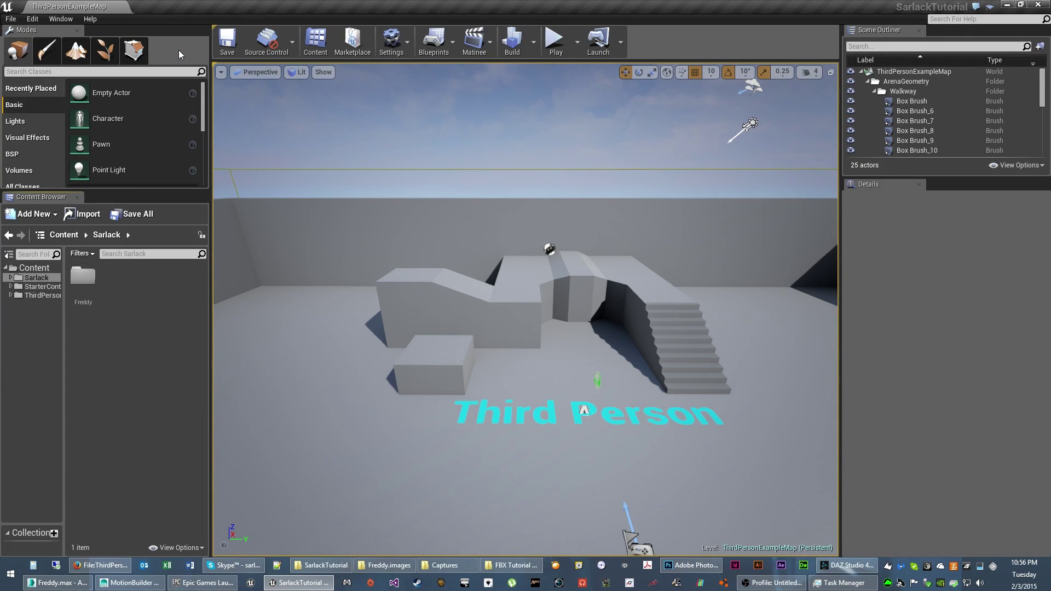
Create a folder named Textures inside the Freddy folder.
double_click(84, 278)
right_click(114, 296)
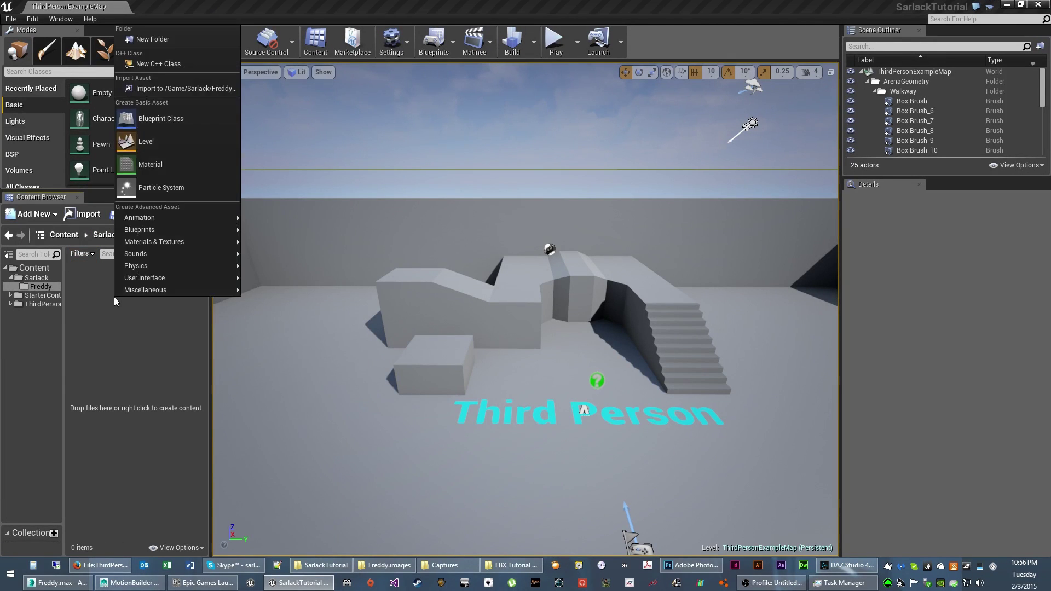
click(142, 38)
text(Textur)
key(Return)
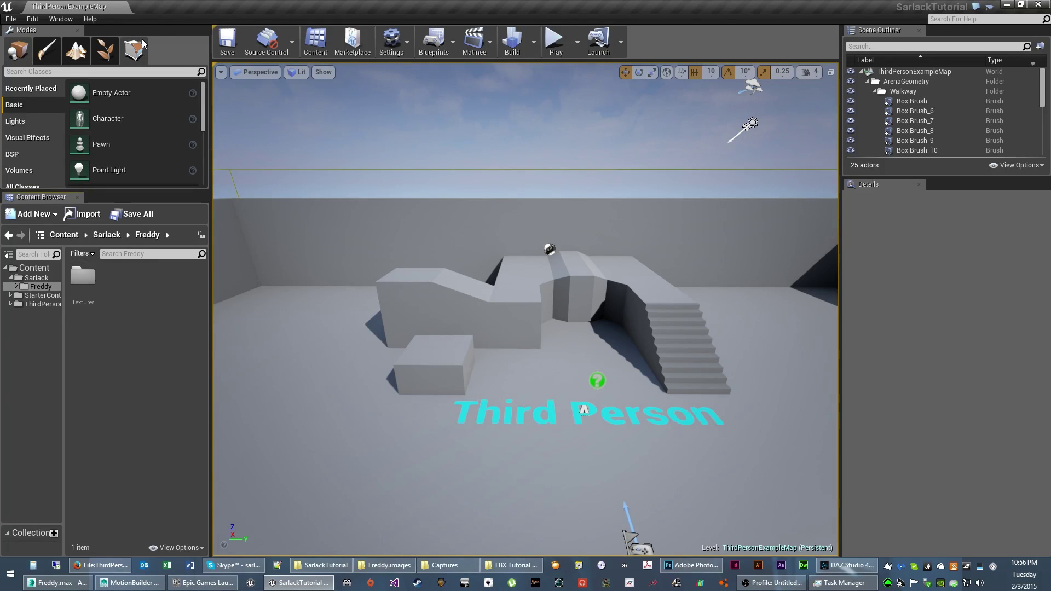
Add a folder named Animations next to Textures in the Freddy folder.
right_click(170, 308)
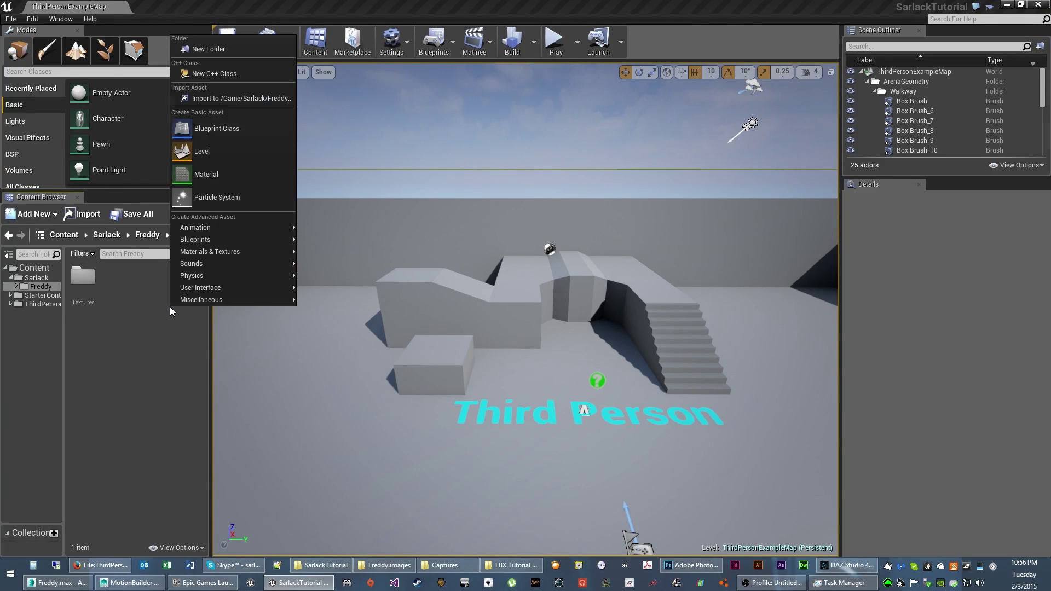
click(224, 54)
text(M)
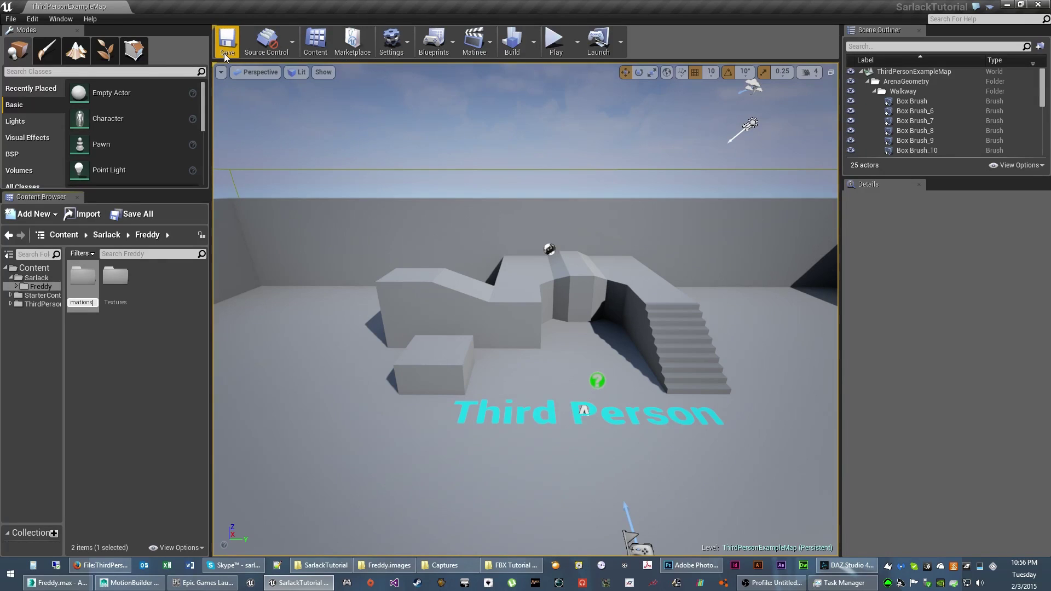
text(nimations)
key(Return)
Start an import into the Textures folder and choose the Freddy FBX file from the Tutorial directory.
double_click(82, 275)
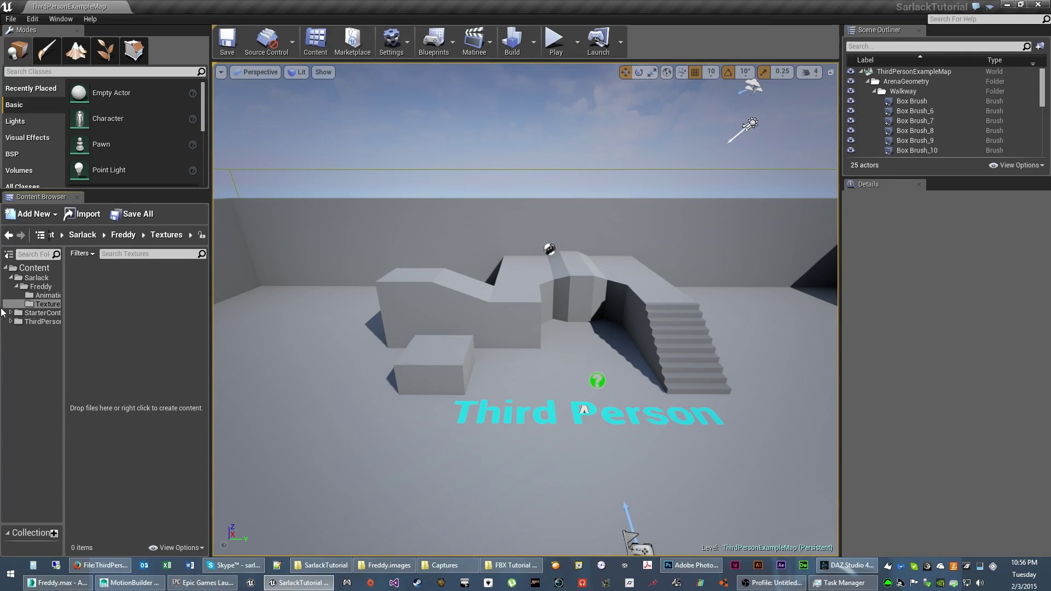
right_click(134, 297)
click(116, 294)
click(89, 219)
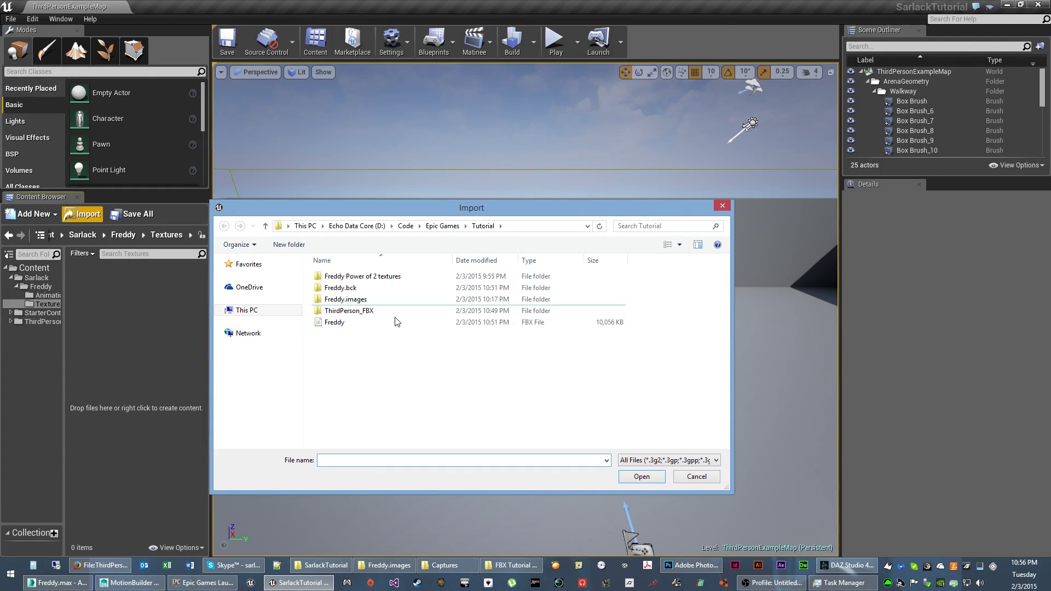
click(331, 327)
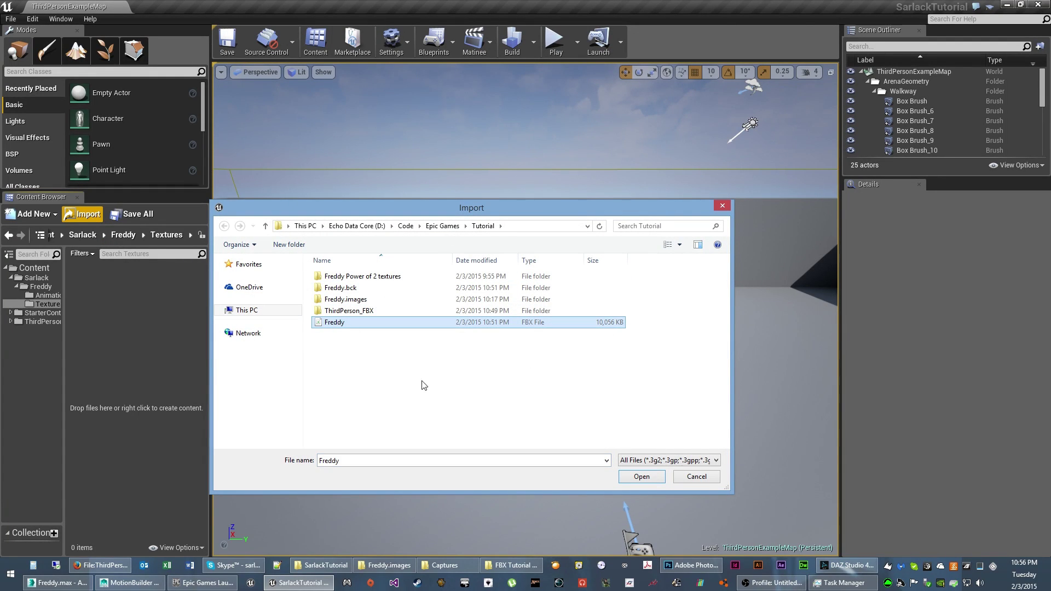
click(641, 477)
Enable importing materials and textures in the FBX options and import Freddy as a skeletal mesh with its animations.
drag(530, 242, 534, 116)
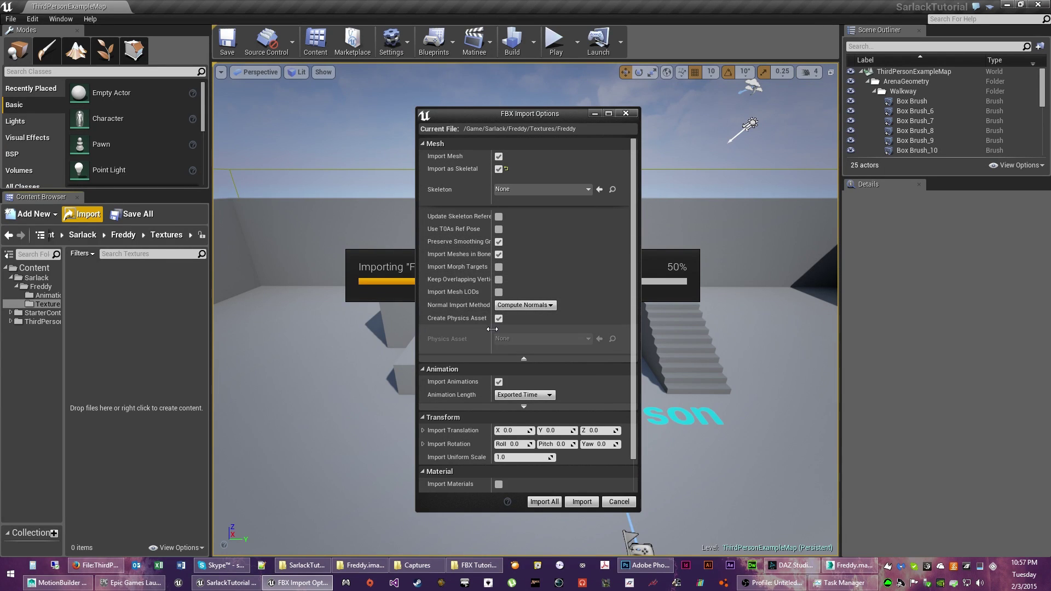
scroll(491, 438, down, 2)
click(498, 453)
click(499, 465)
scroll(638, 264, up, 2)
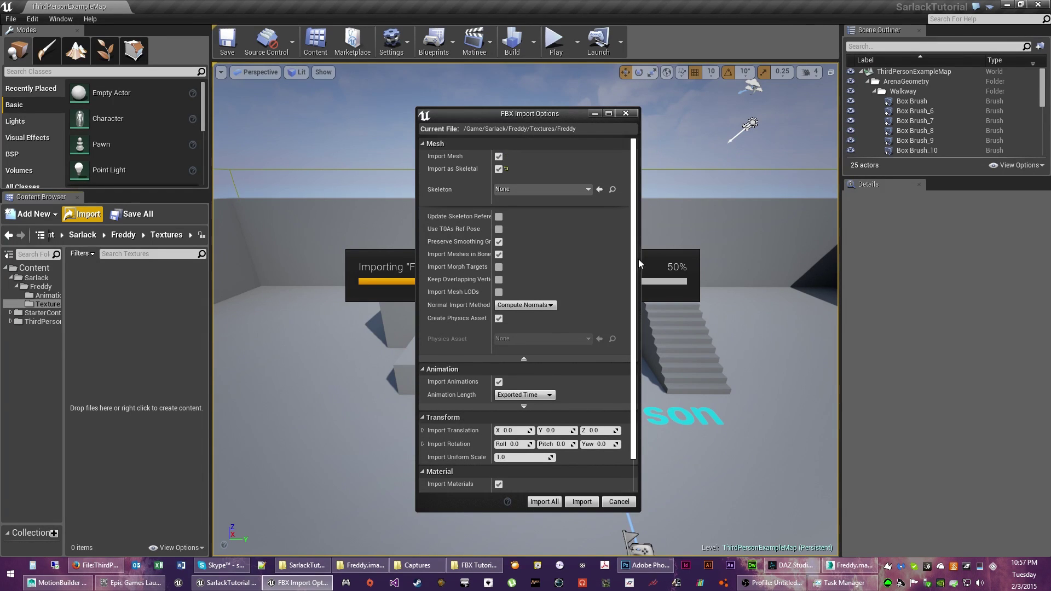
click(587, 501)
click(582, 502)
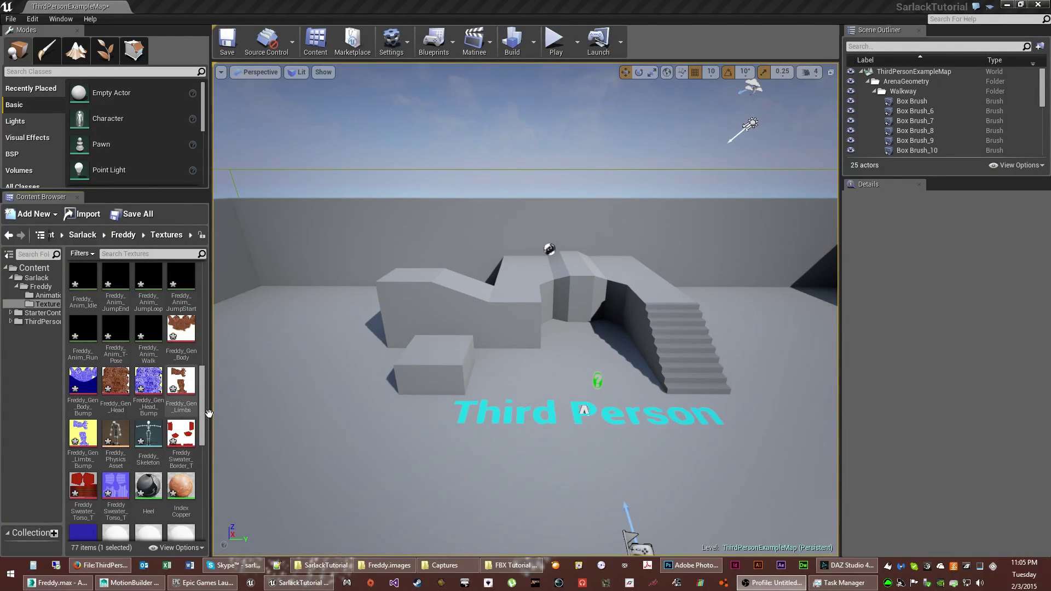
Move the seven Freddy animation sequences, Freddy_Anim_Idle through Freddy_Anim_Walk, from Textures into the Animations folder.
drag(202, 416, 199, 352)
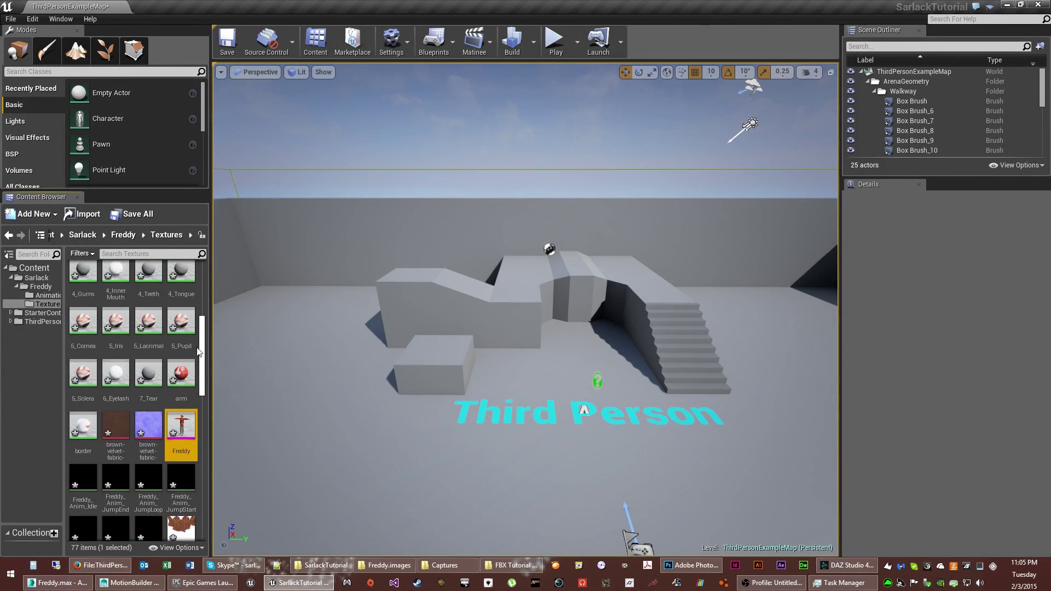
scroll(193, 287, down, 3)
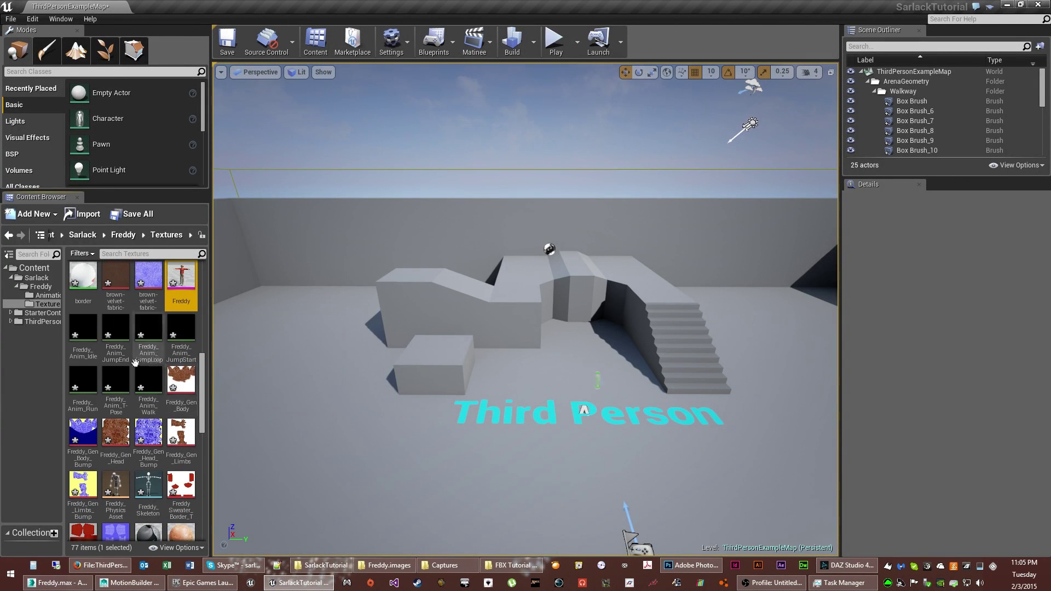
mouse_move(82, 338)
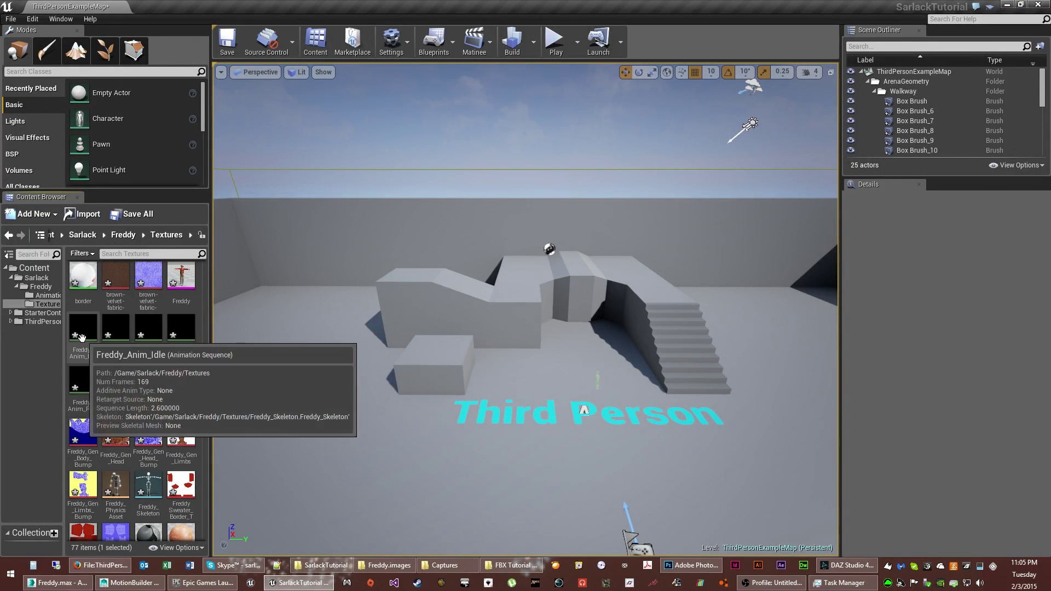
shift+click(148, 383)
drag(82, 338, 52, 296)
click(74, 320)
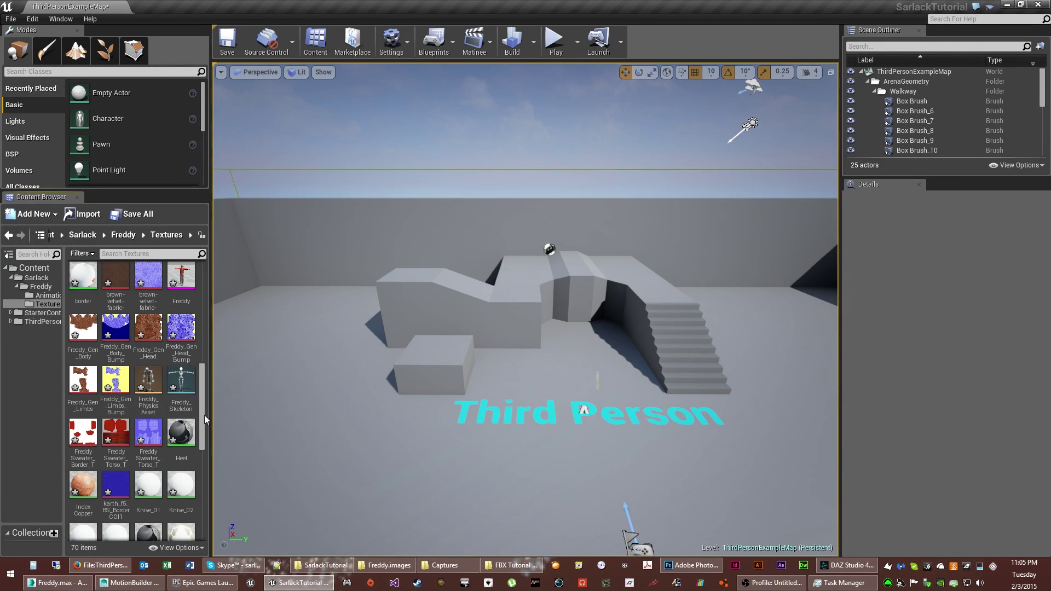
Move the Freddy skeletal mesh, physics asset and skeleton from Textures into the Freddy folder, and save all modified content.
click(148, 383)
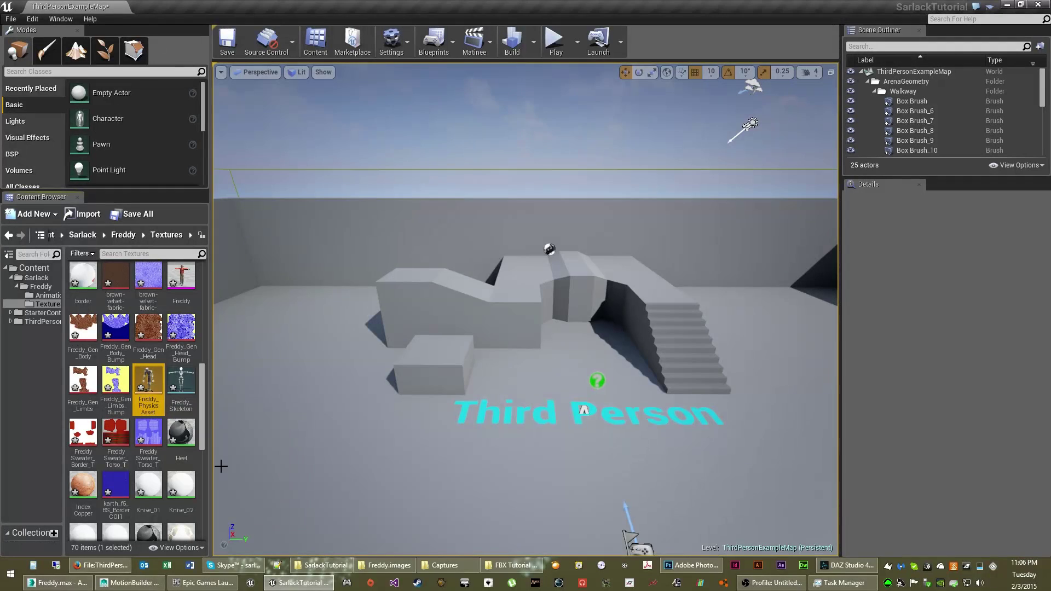
ctrl+click(184, 386)
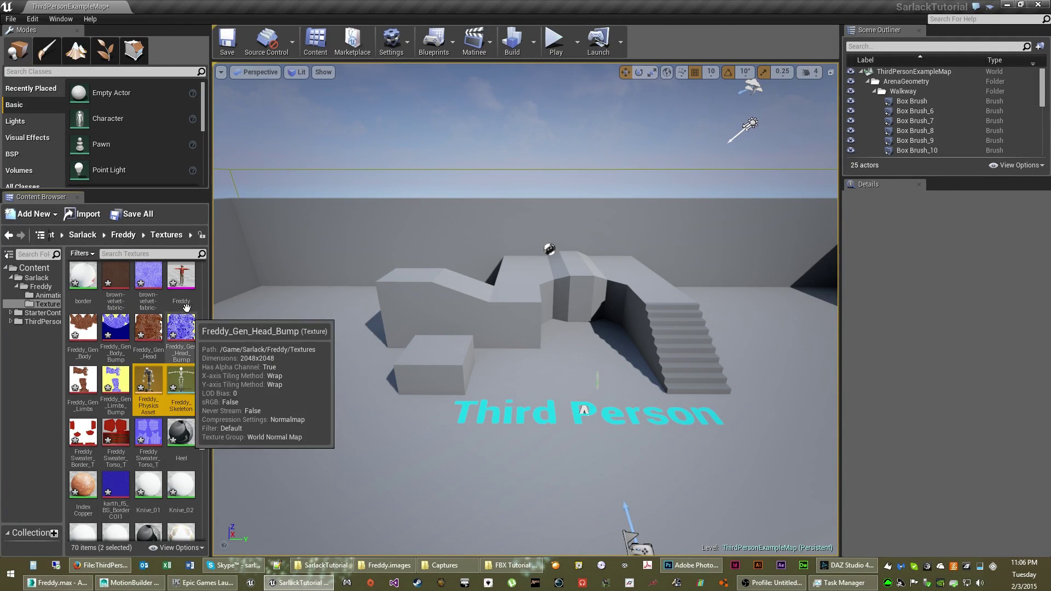
ctrl+click(181, 278)
drag(147, 386, 45, 290)
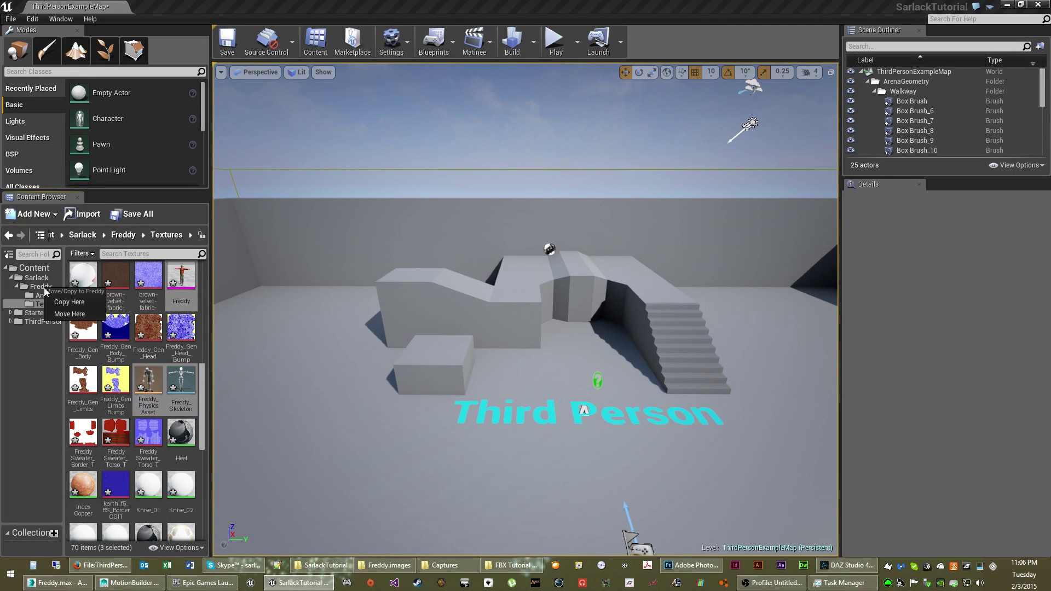
click(69, 313)
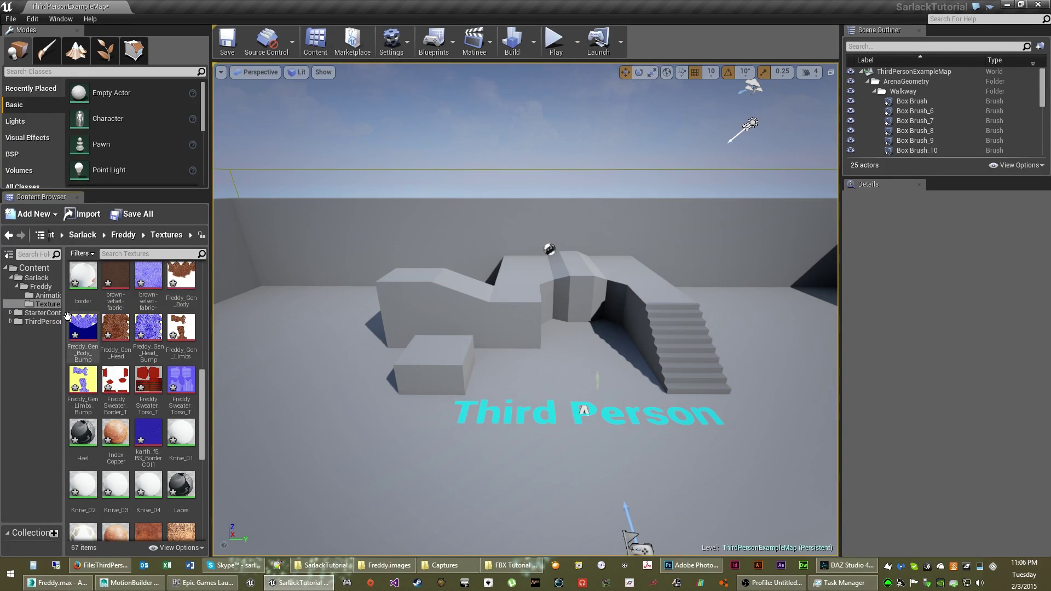
click(138, 219)
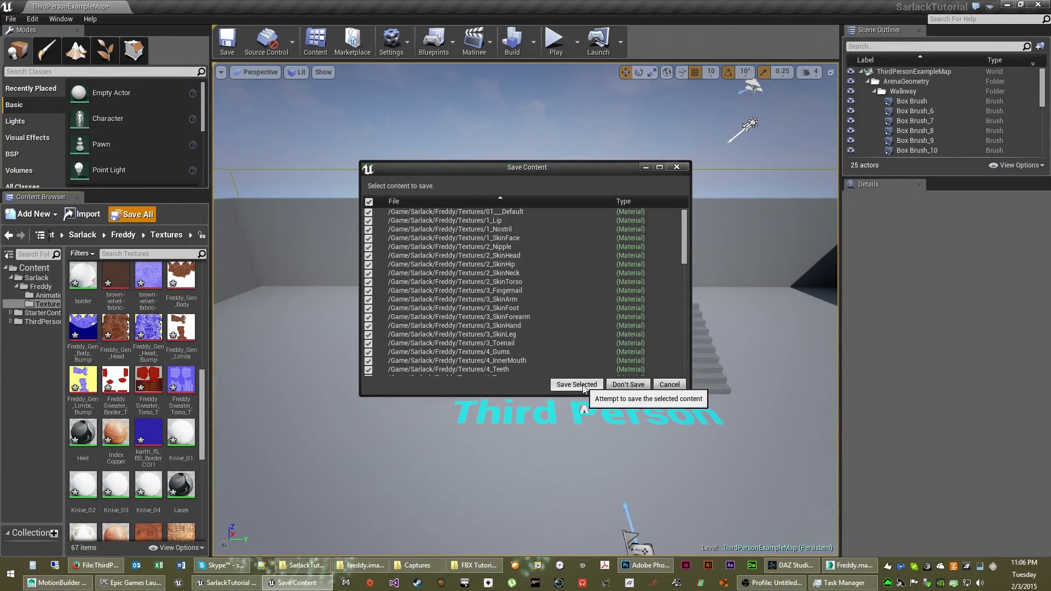
click(583, 385)
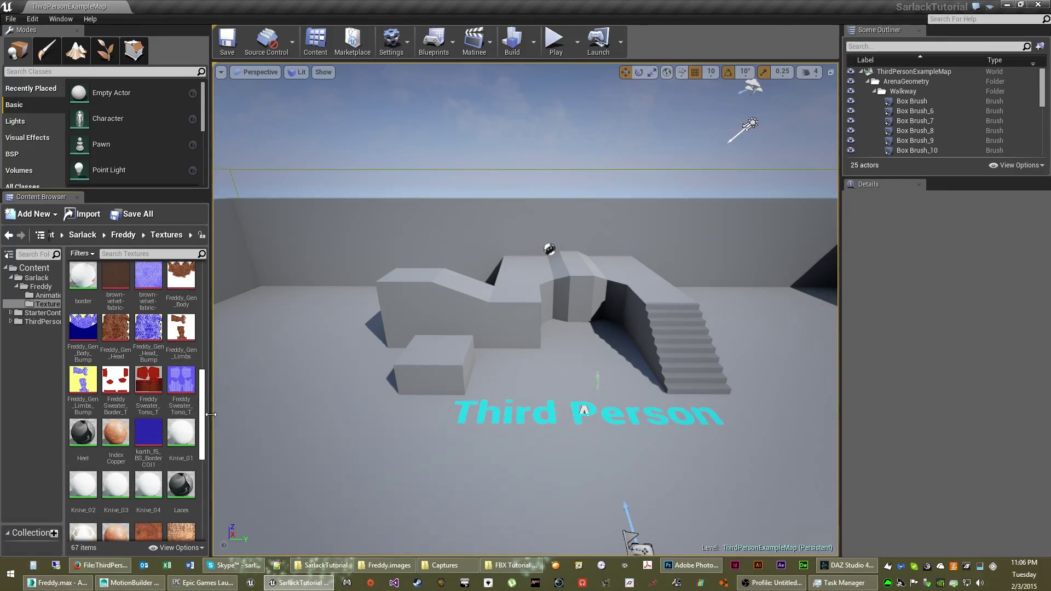
Open the Animations folder and preview the Freddy_Anim_Idle sequence.
mouse_move(206, 419)
mouse_down()
mouse_move(192, 304)
mouse_move(205, 448)
mouse_move(204, 405)
mouse_up()
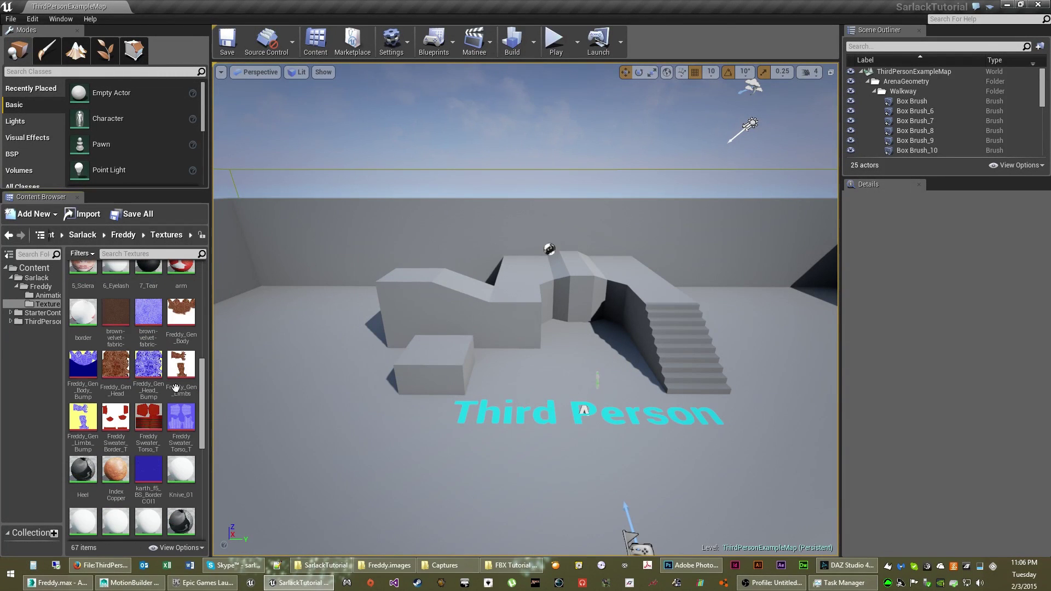
click(44, 295)
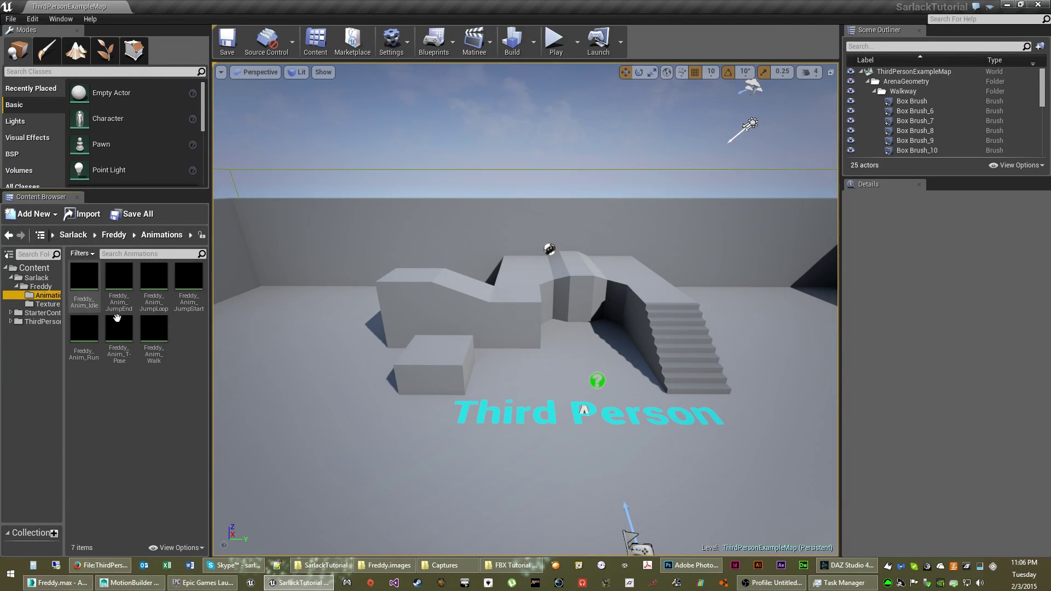
double_click(90, 283)
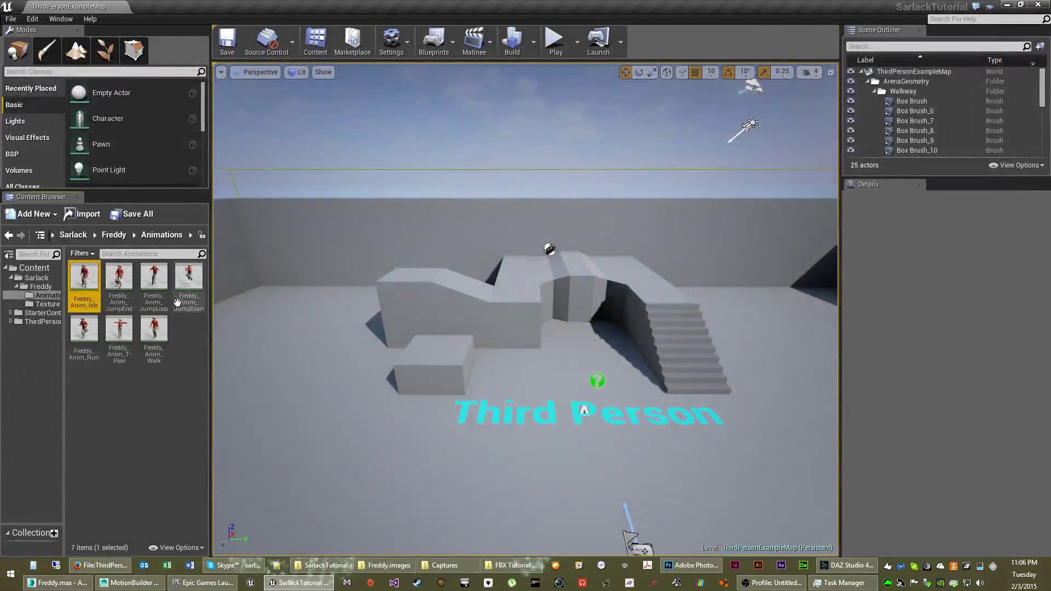
click(175, 398)
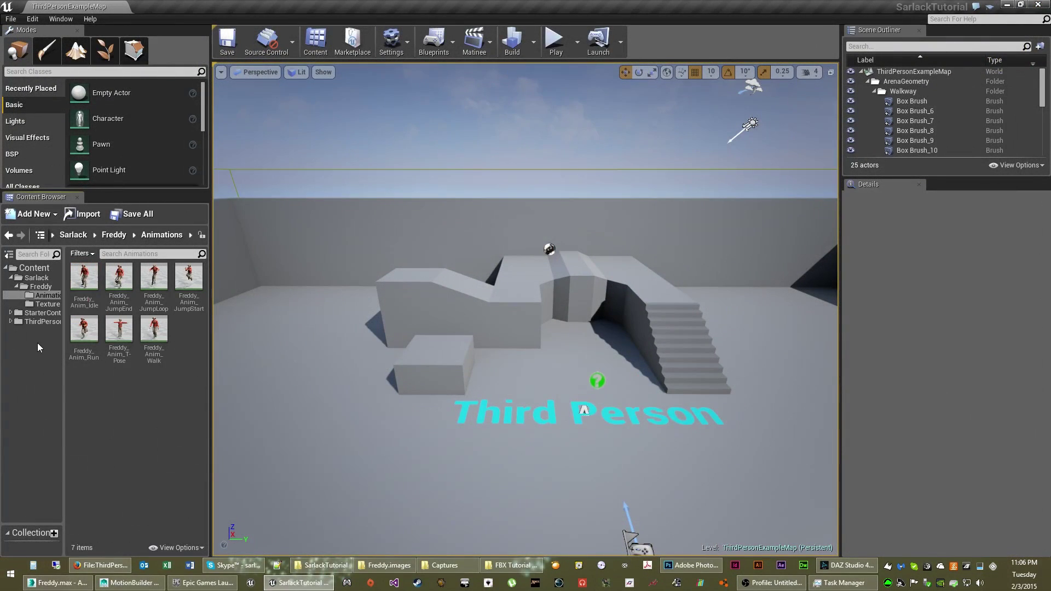
Go to the Freddy folder and view the asset types that can be created in it.
click(41, 287)
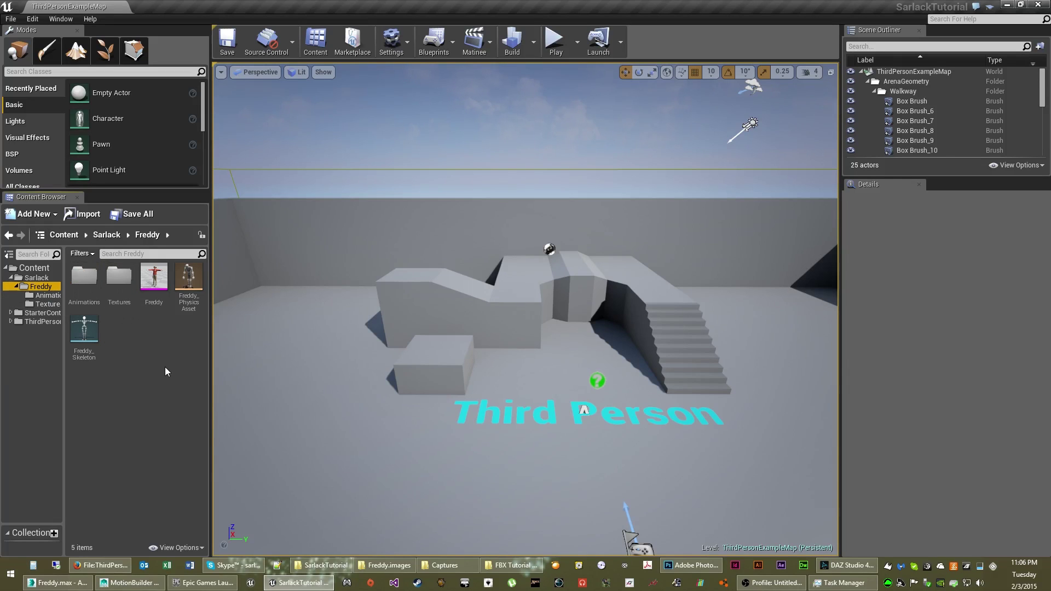
right_click(151, 333)
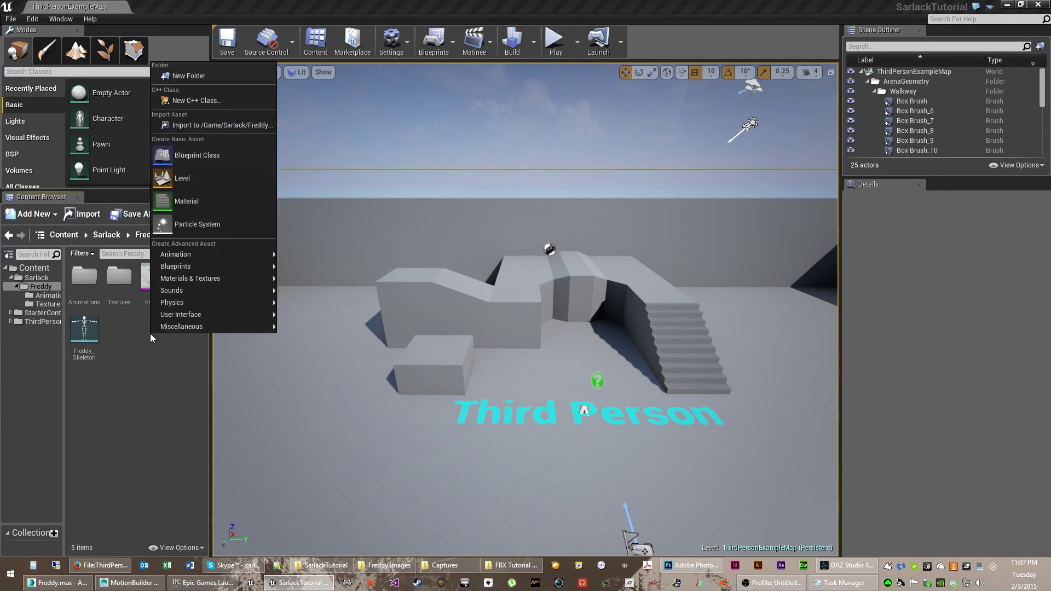
click(125, 333)
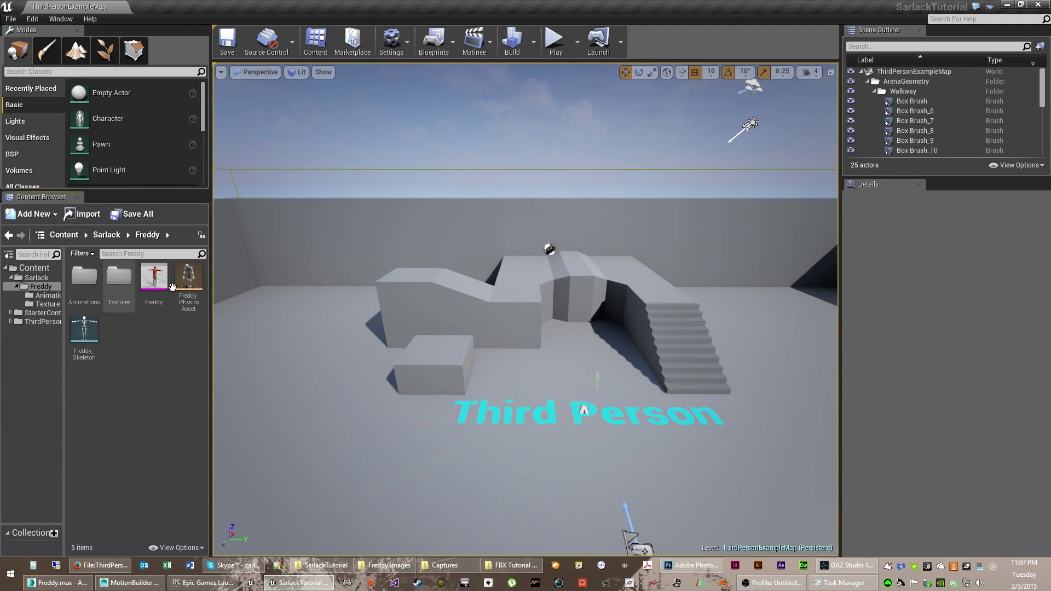